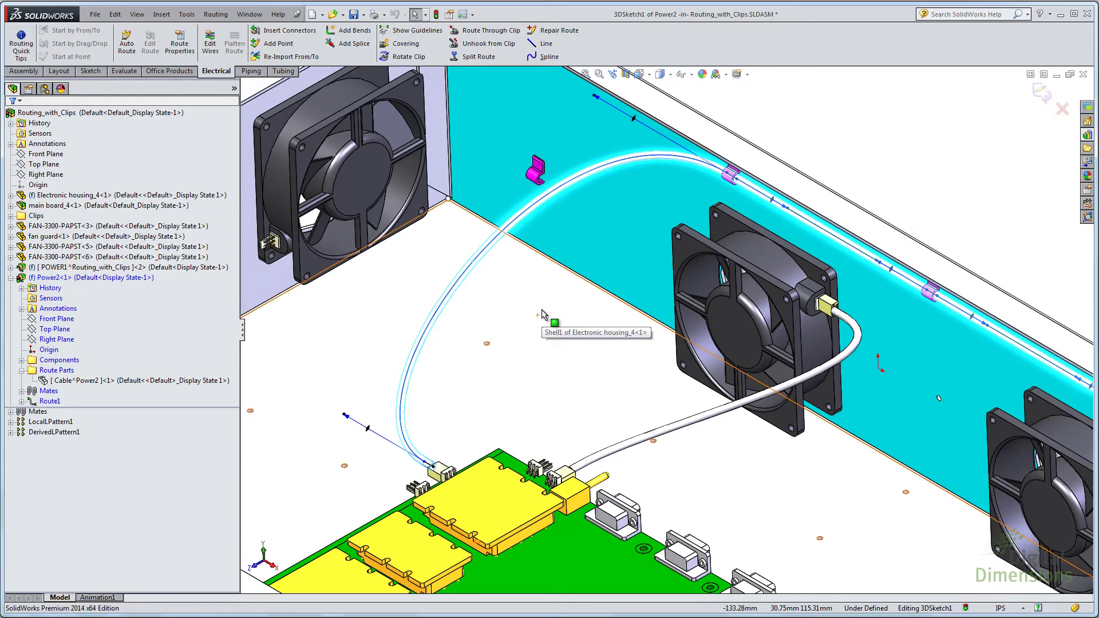
- Examine the electrical attributes of the blue, red and yellow 20g wires in the curved Power2 cable segment
scroll(547, 286, down, 2)
right_click(495, 243)
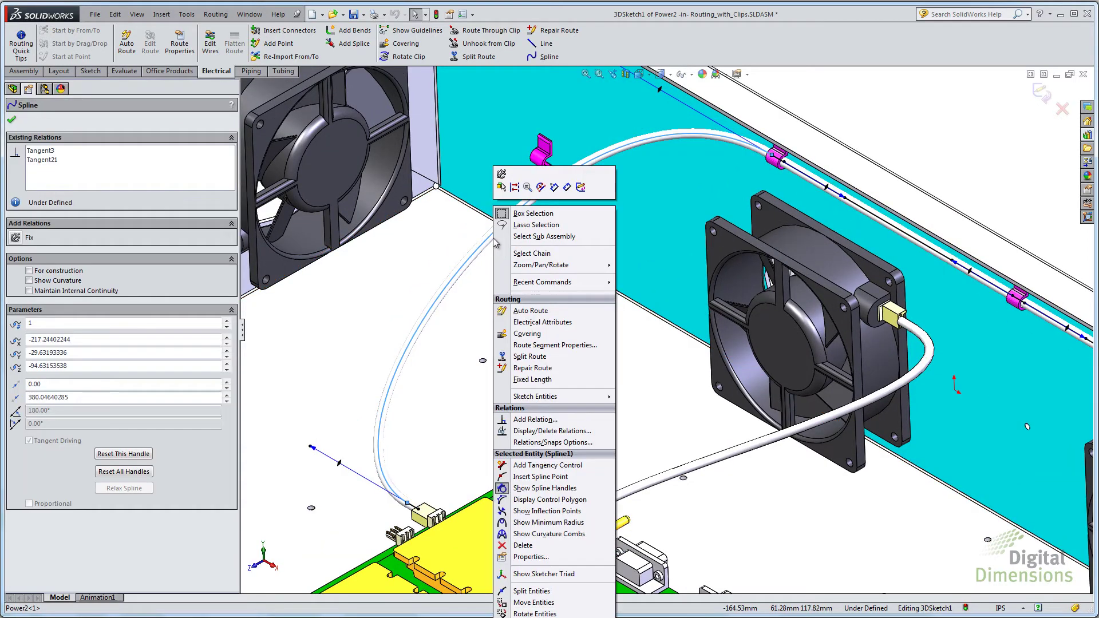
click(524, 323)
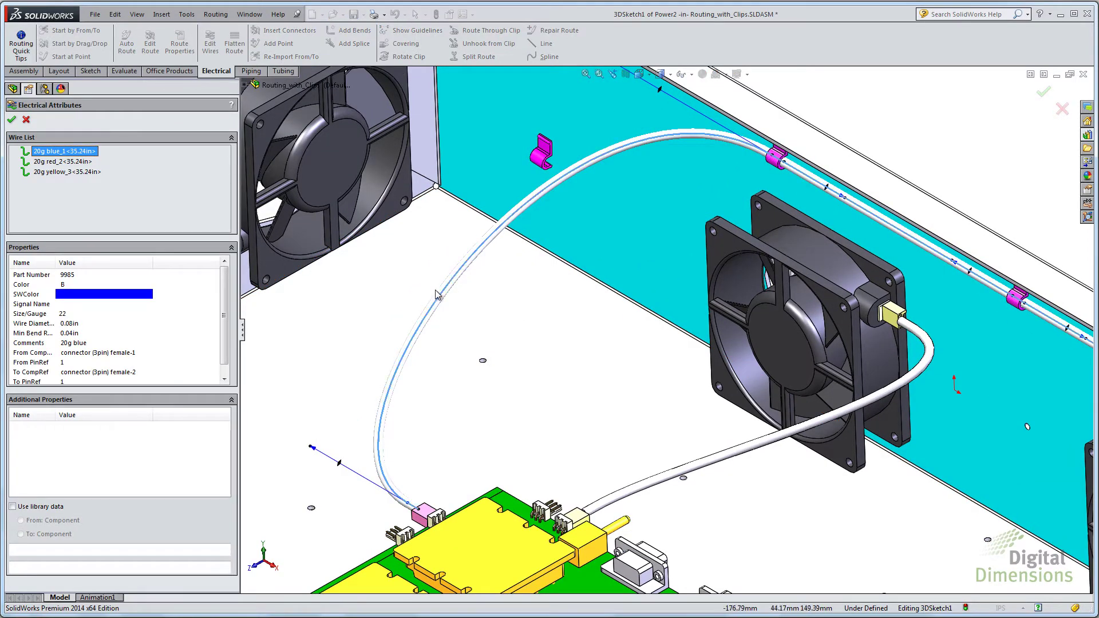
click(50, 162)
click(50, 172)
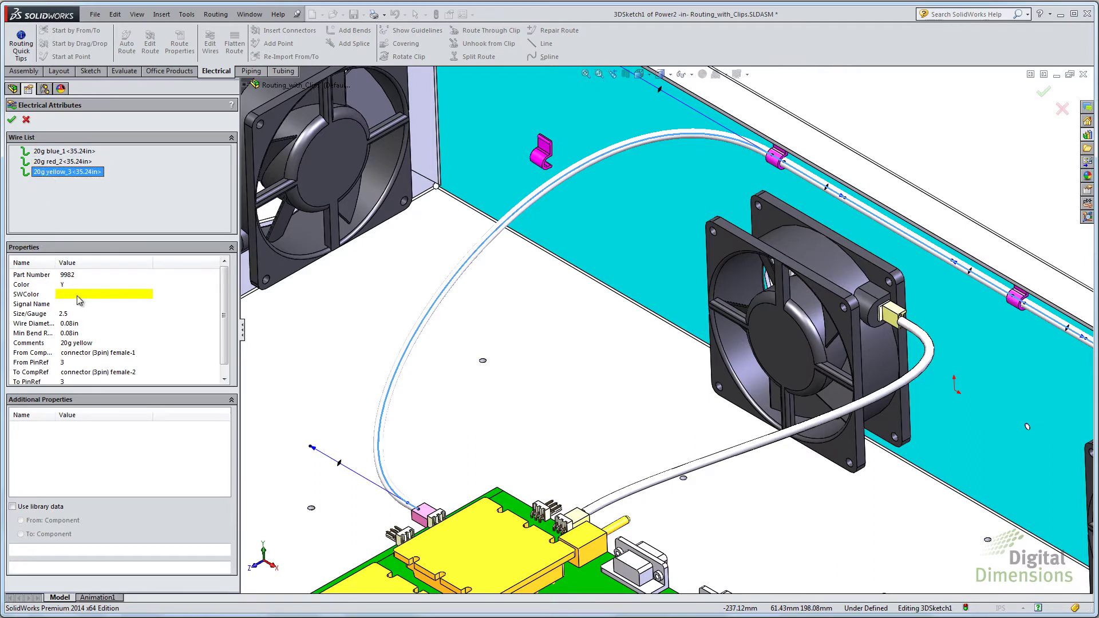
click(55, 162)
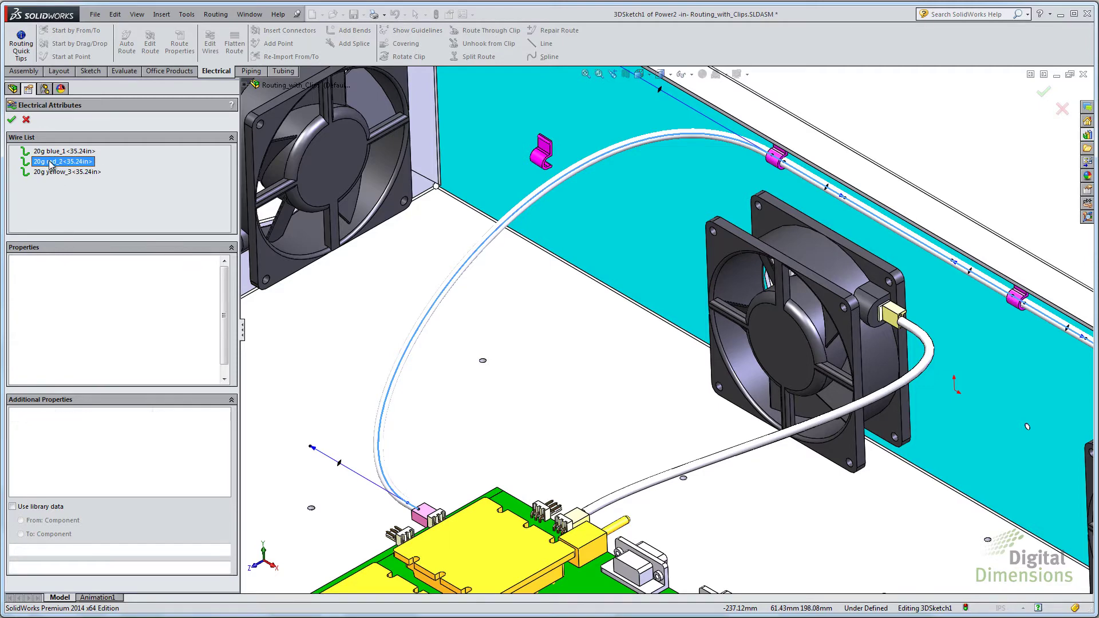
click(55, 151)
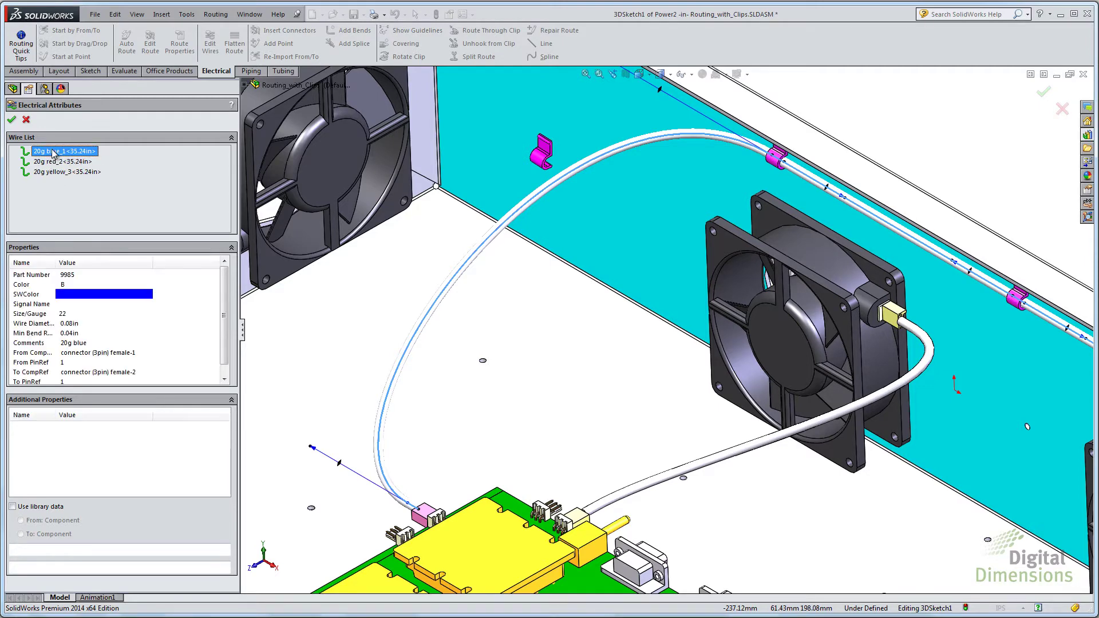
click(26, 120)
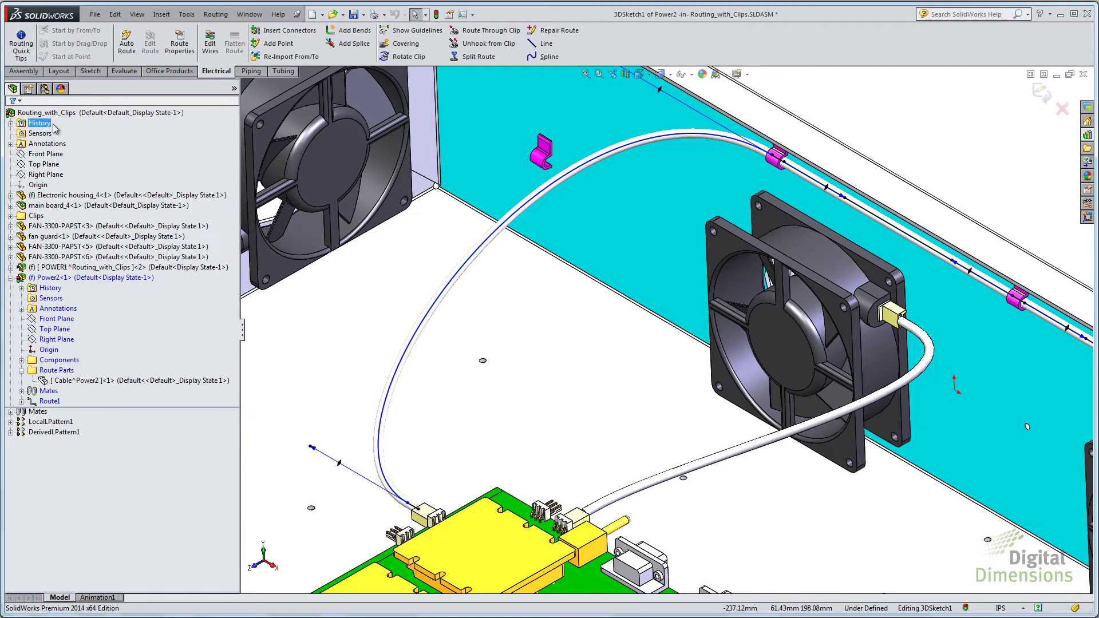
- Review the 20g yellow wire's from-to connectors and pin assignments in Edit Wires
click(211, 42)
click(57, 236)
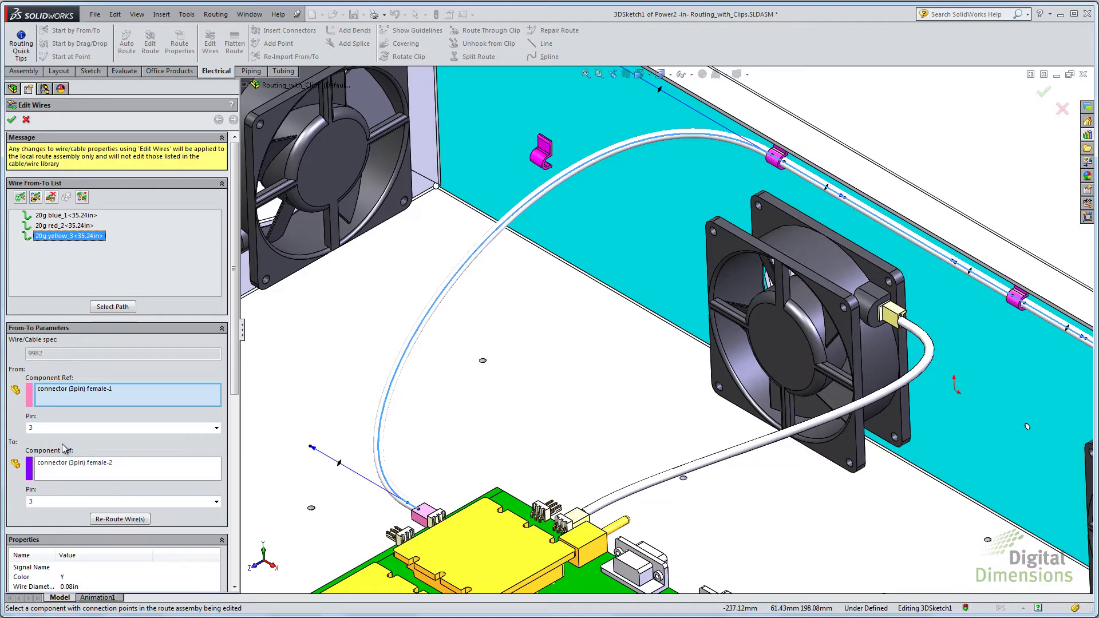
click(11, 121)
scroll(783, 291, up, 3)
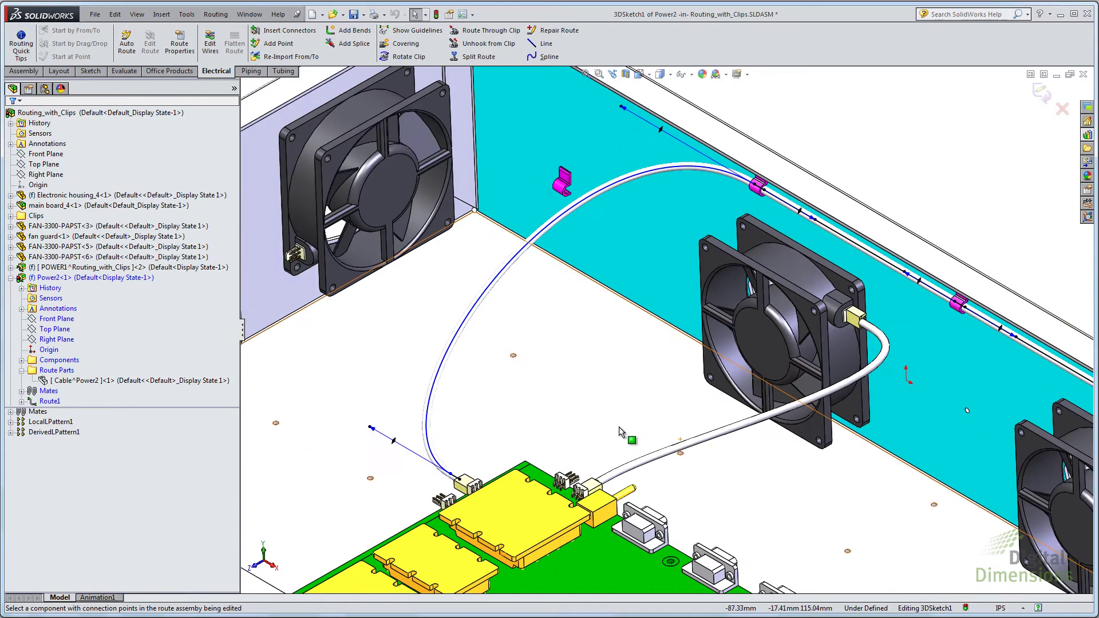
- Leave the route sketch and flatten the Power2 route as Annotation with Drawing Options enabled, adding a length field to the BOM
click(1043, 93)
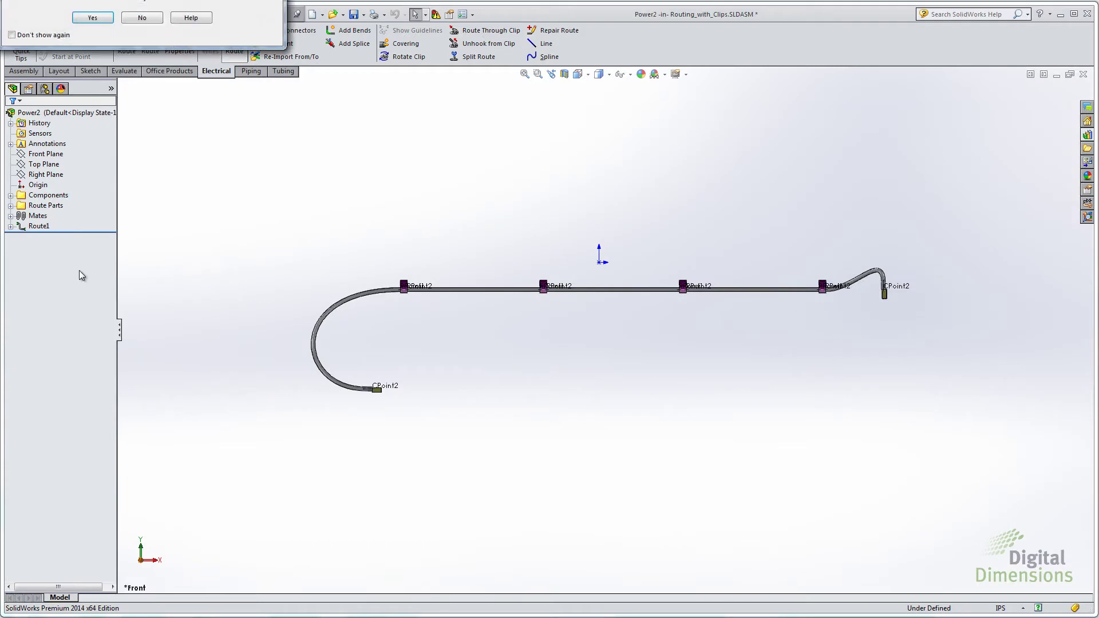
click(100, 19)
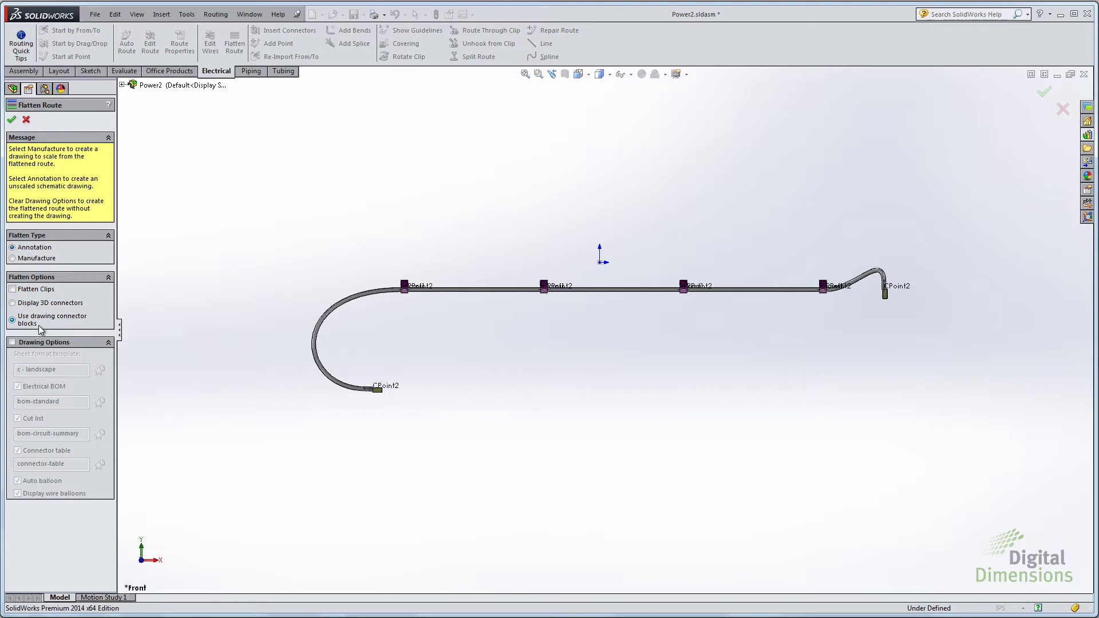
click(12, 343)
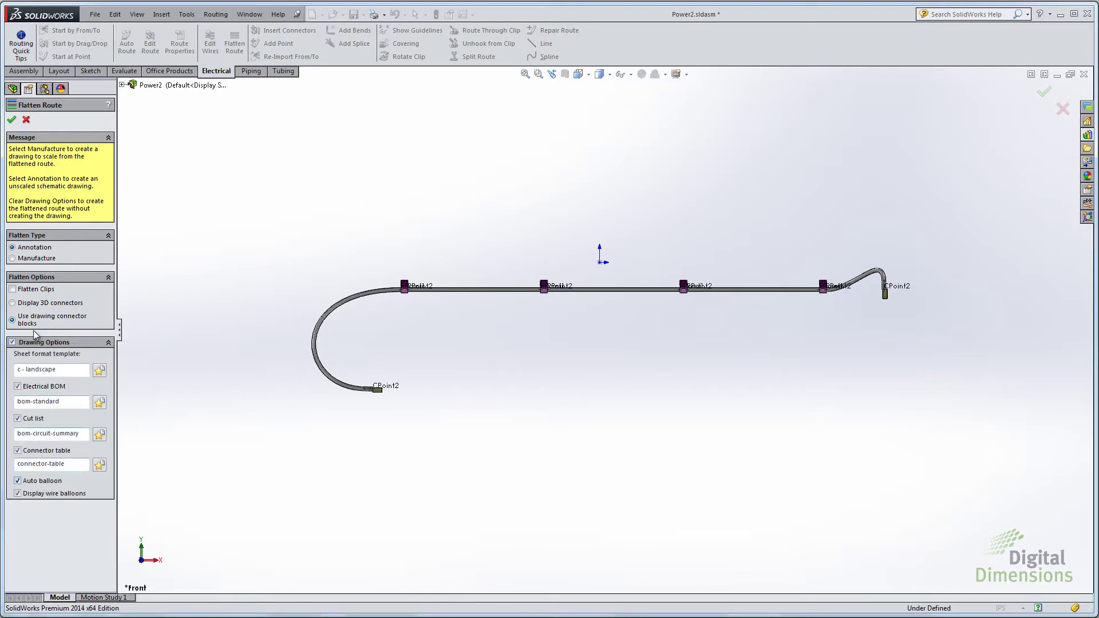
click(11, 120)
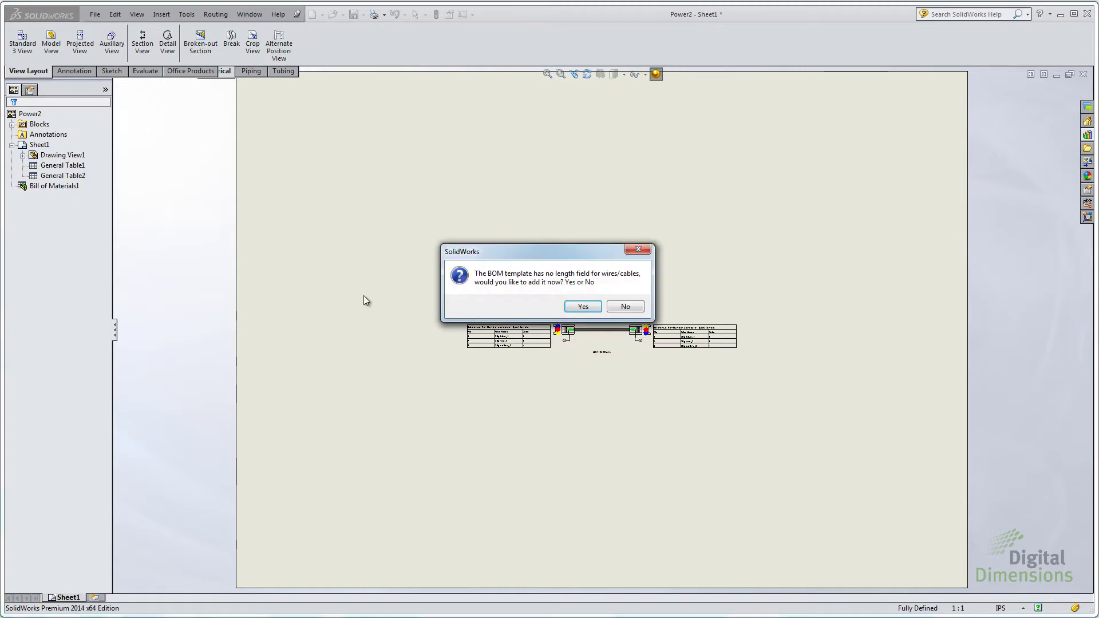
click(583, 307)
- Examine the flattened route drawing's coloured connector pins at both ends and compare them with the connector tables
scroll(588, 371, down, 3)
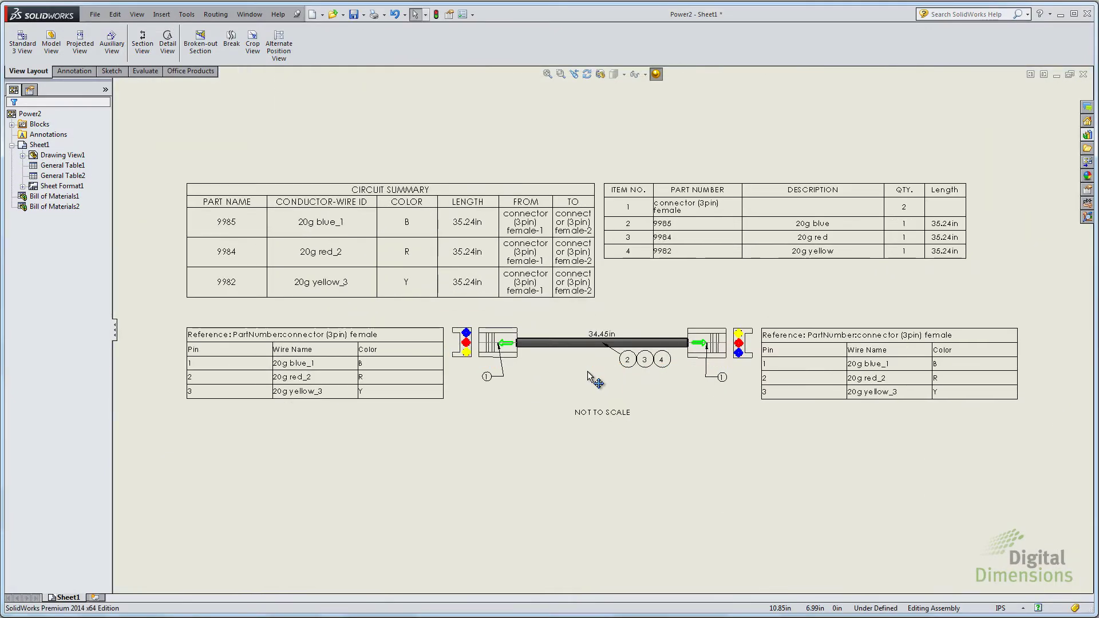
scroll(471, 350, down, 6)
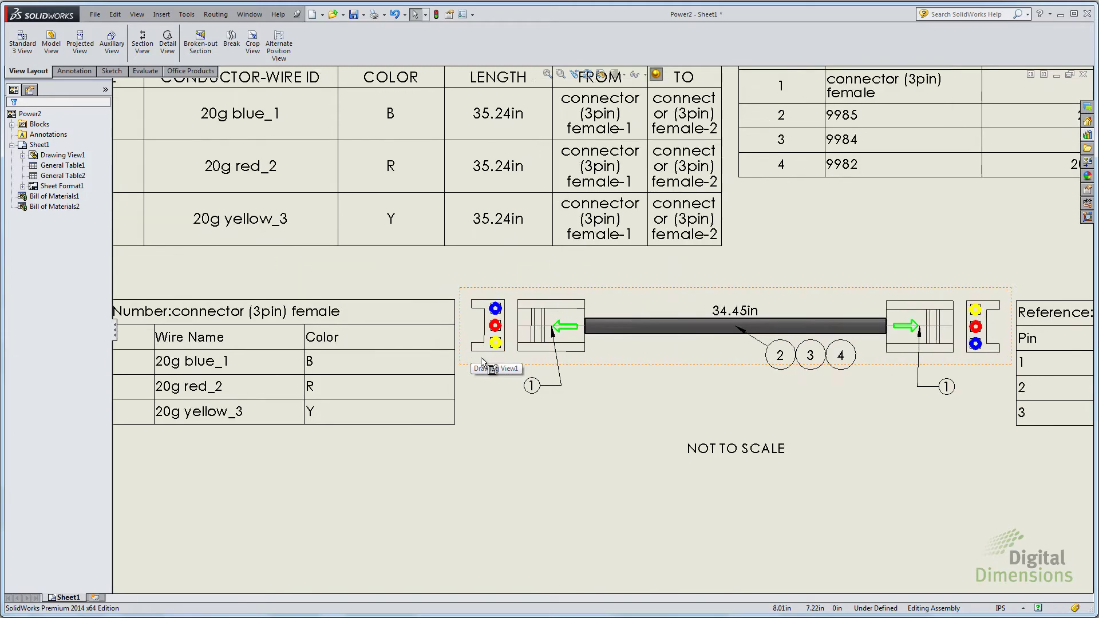
scroll(525, 339, down, 3)
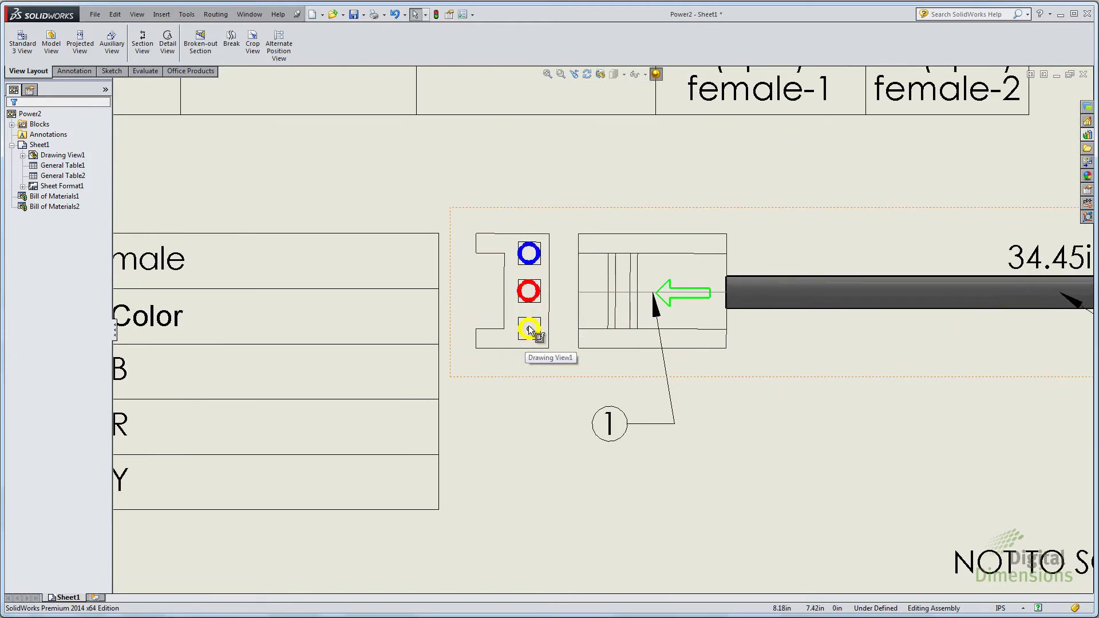
scroll(506, 401, up, 2)
scroll(504, 423, up, 4)
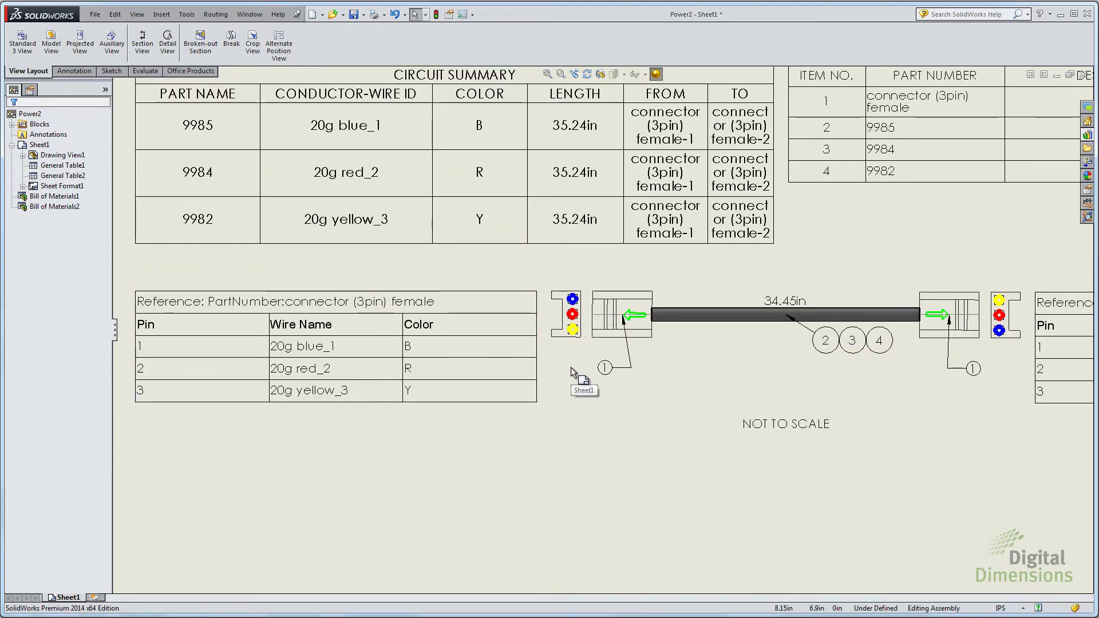
middle_drag(884, 382, 269, 342)
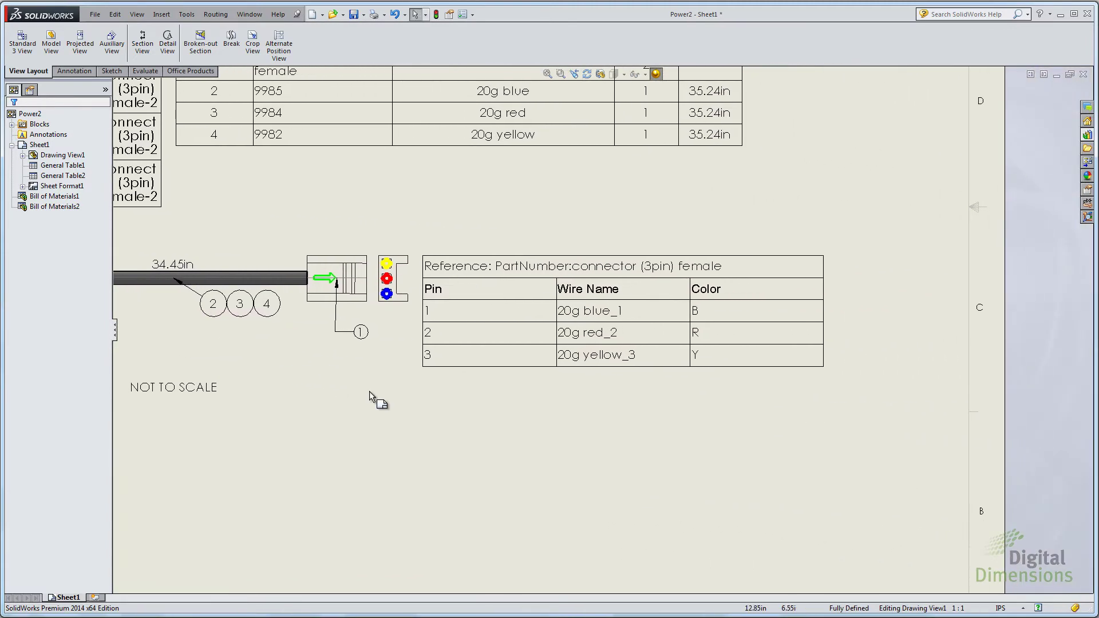
scroll(600, 420, down, 3)
scroll(610, 404, down, 1)
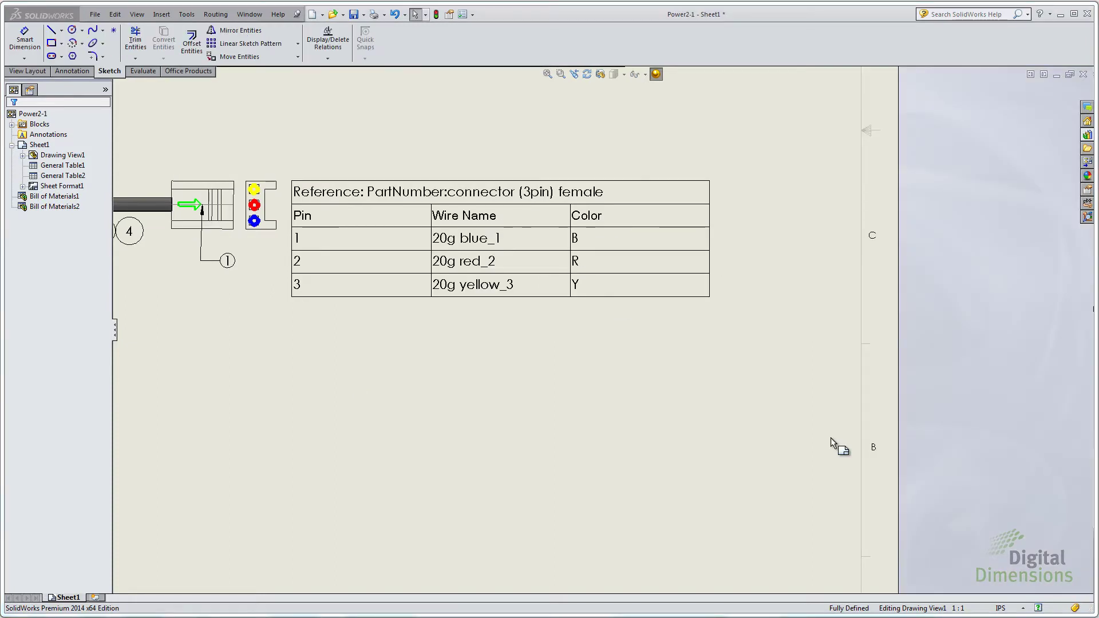
key(alt+Tab)
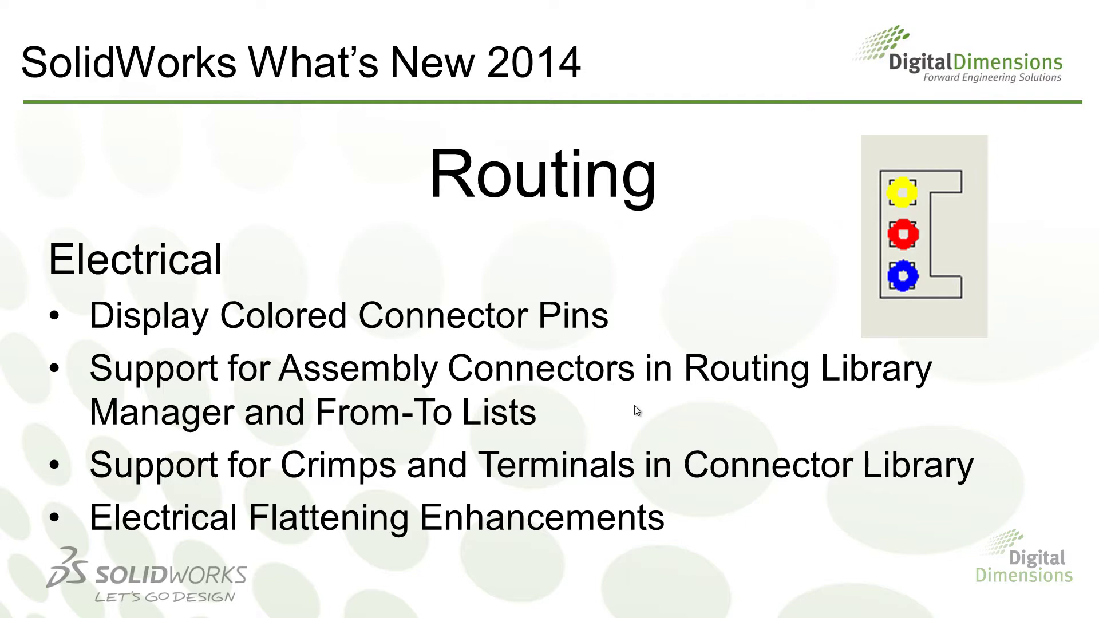
key(alt+Tab)
key(alt+Tab)
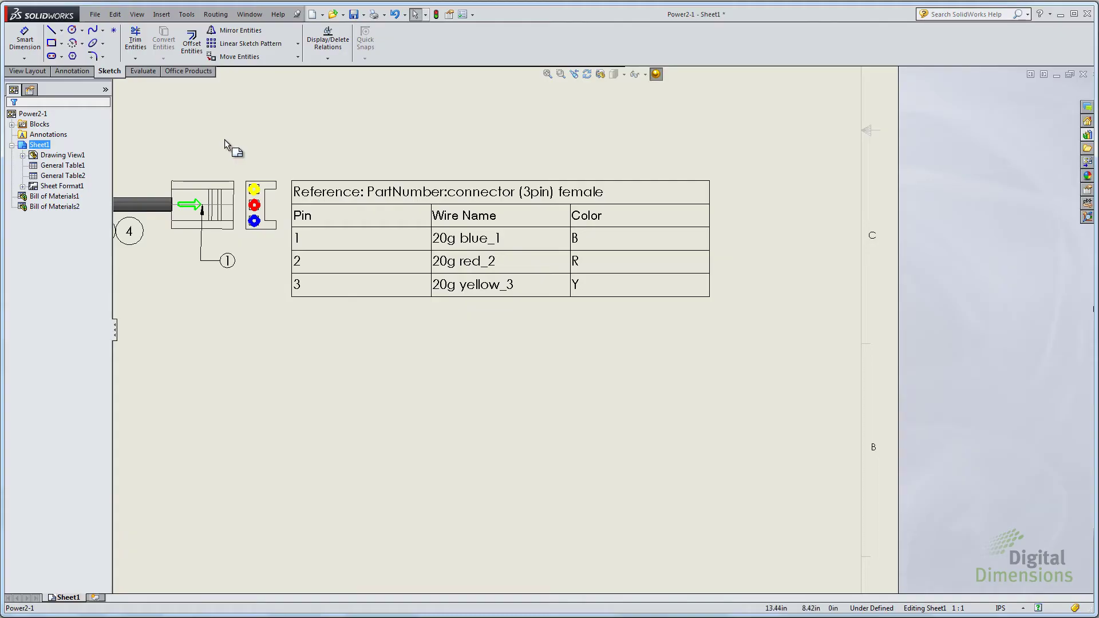
- Switch to the Assembly Connector assembly and start the Routing Component Wizard with route type Electrical and component type Assembly Connectors
key(ctrl+Tab)
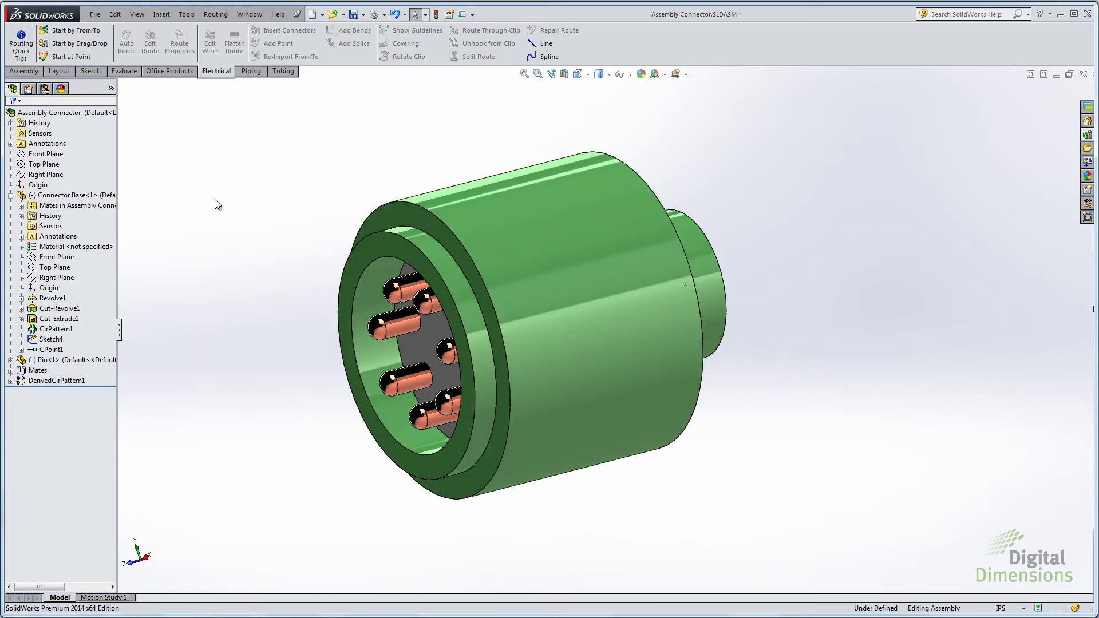
click(52, 351)
click(216, 14)
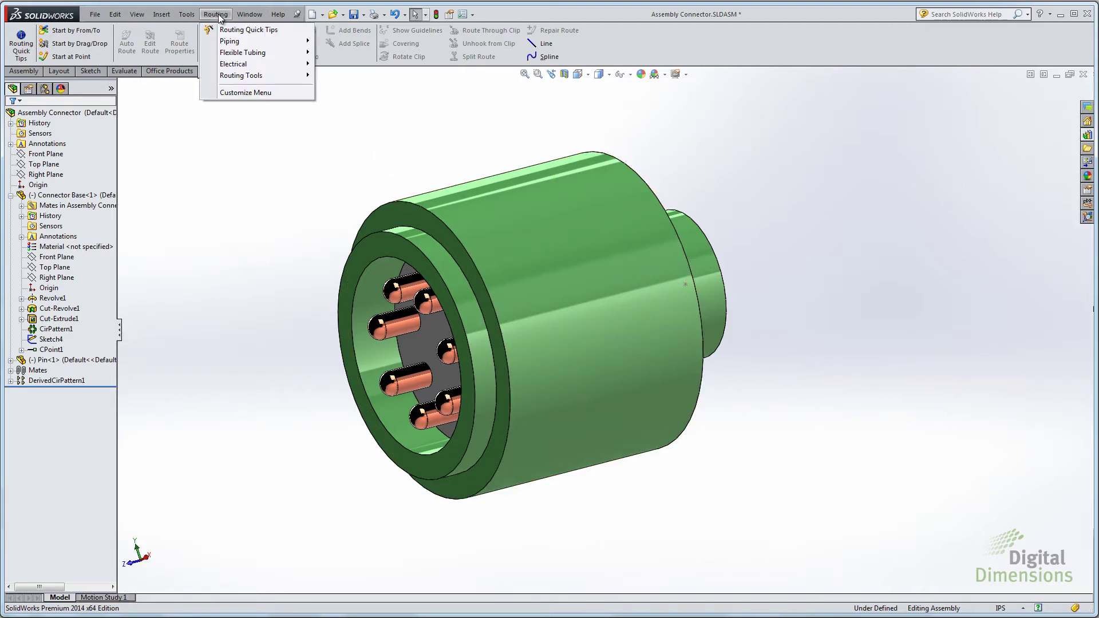
mouse_move(252, 76)
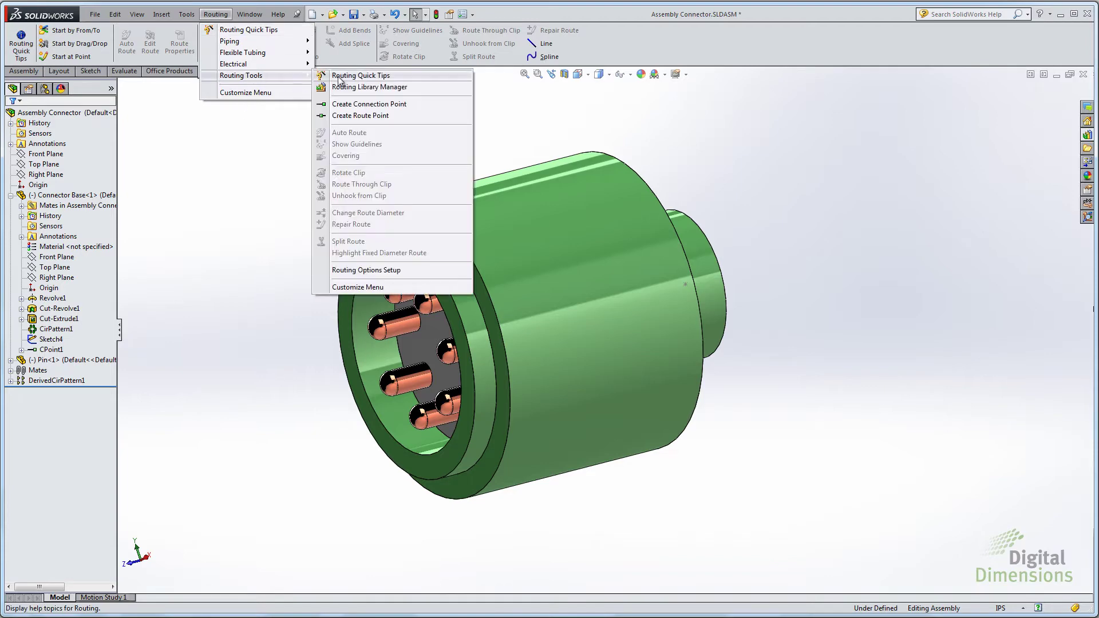
click(374, 87)
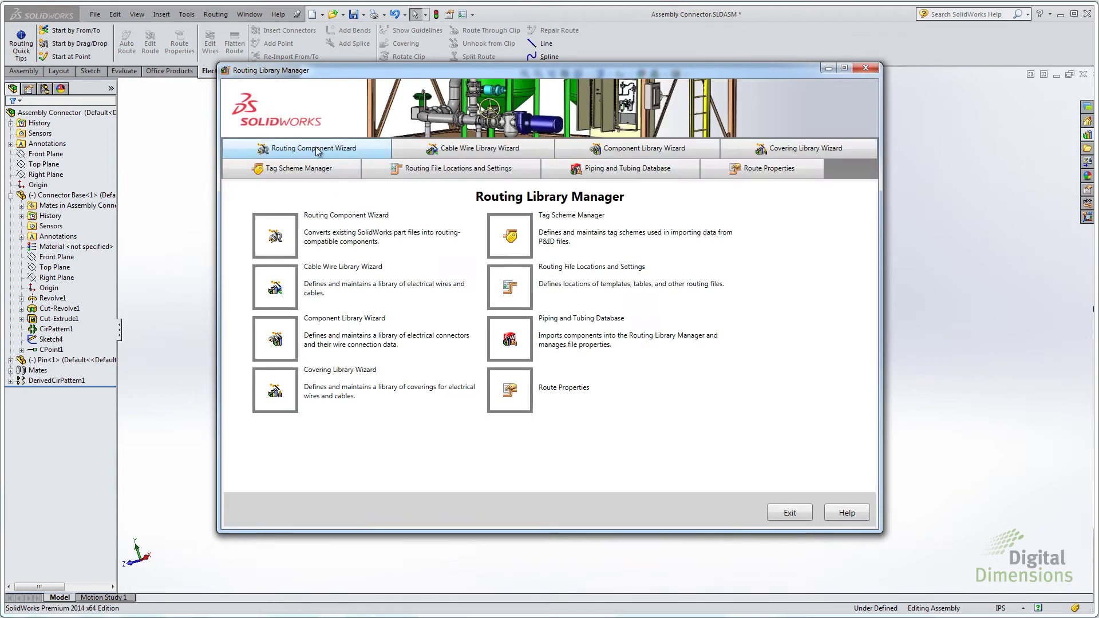
click(317, 150)
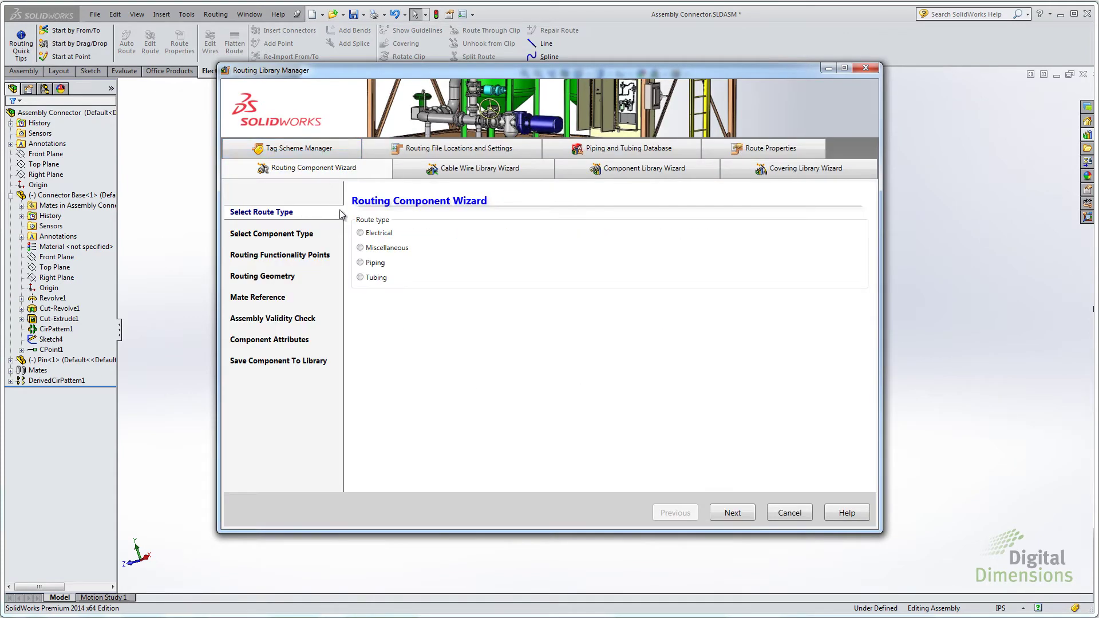
click(746, 513)
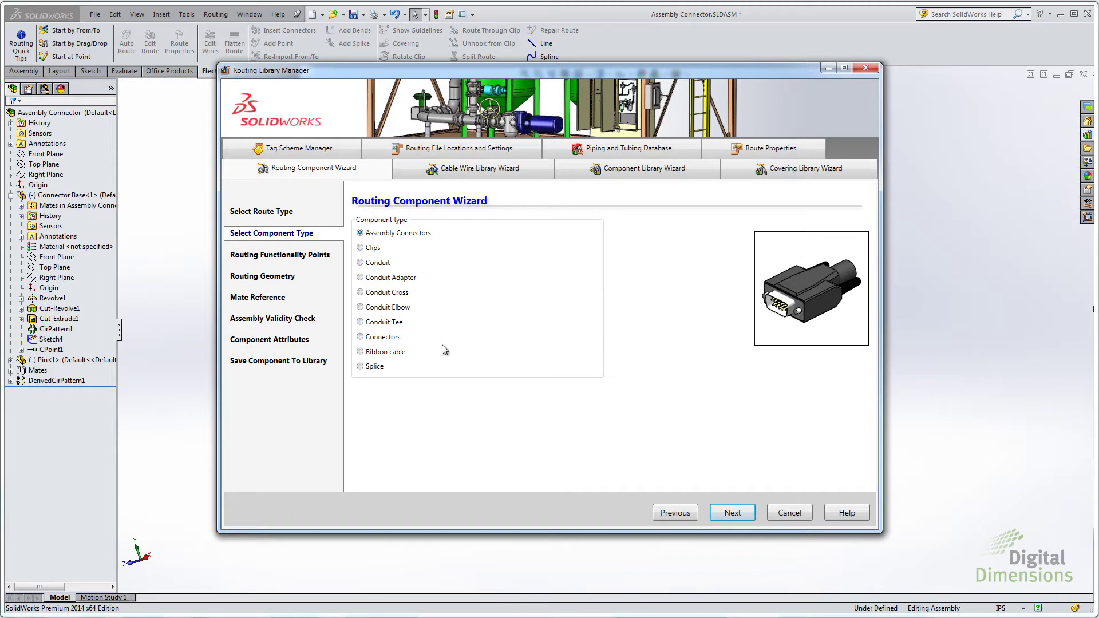
click(737, 514)
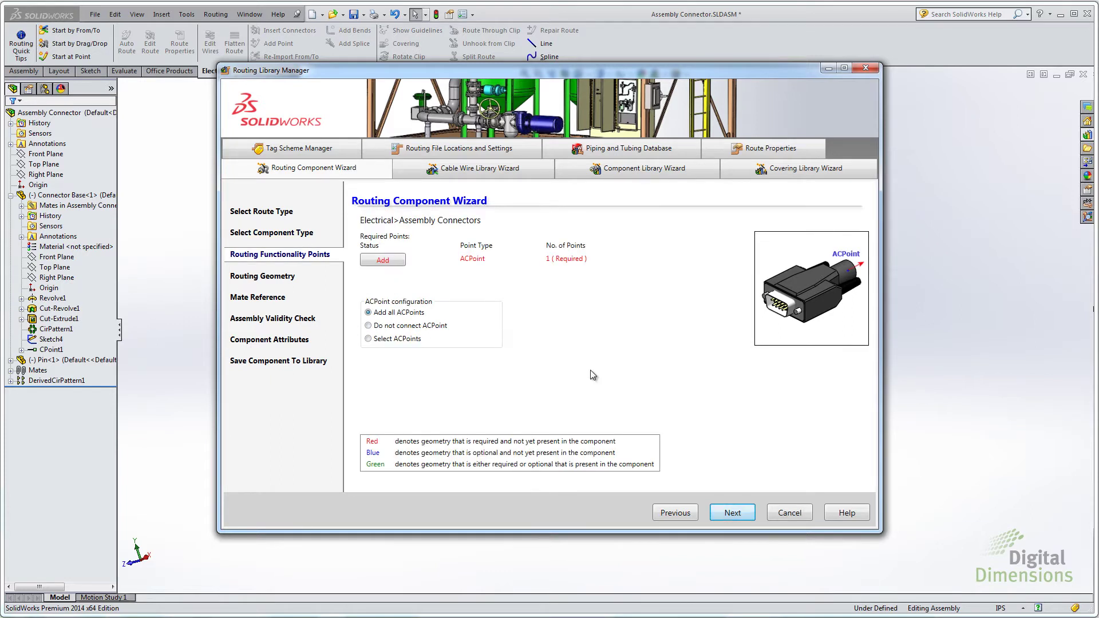
- Add the required ACPoint to the assembly connector from CPoint1 of the Connector Base
click(383, 261)
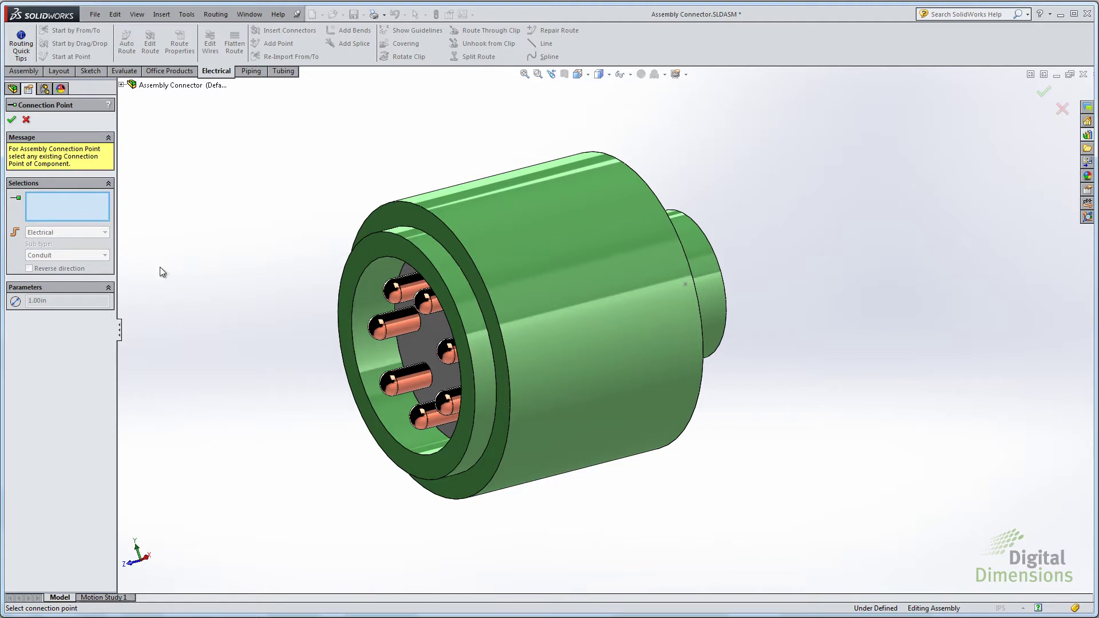
middle_drag(814, 426, 701, 362)
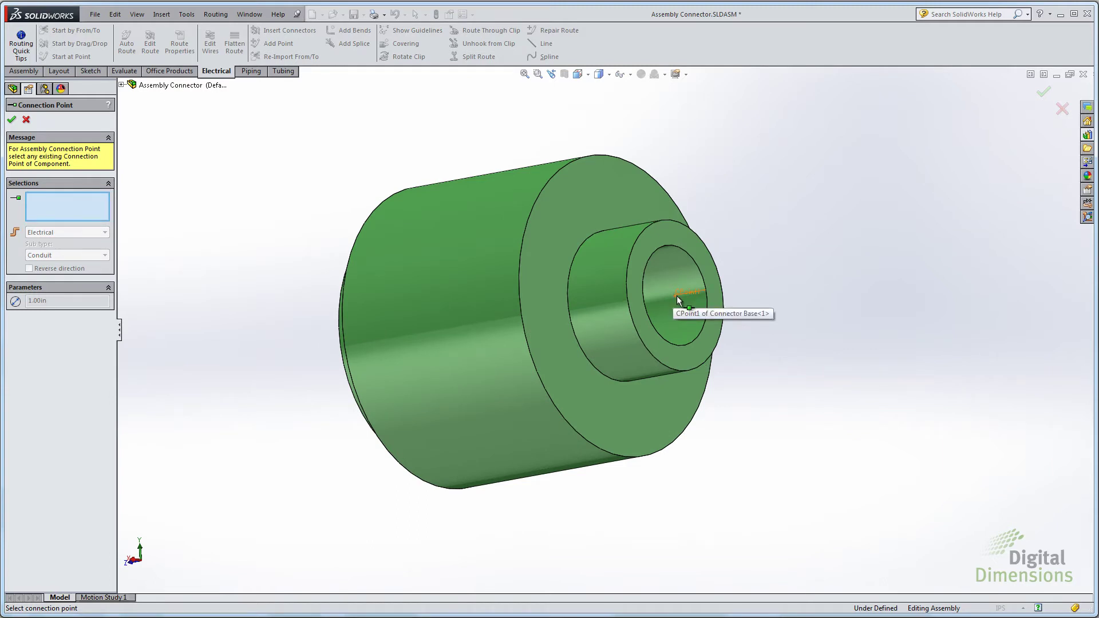
click(678, 298)
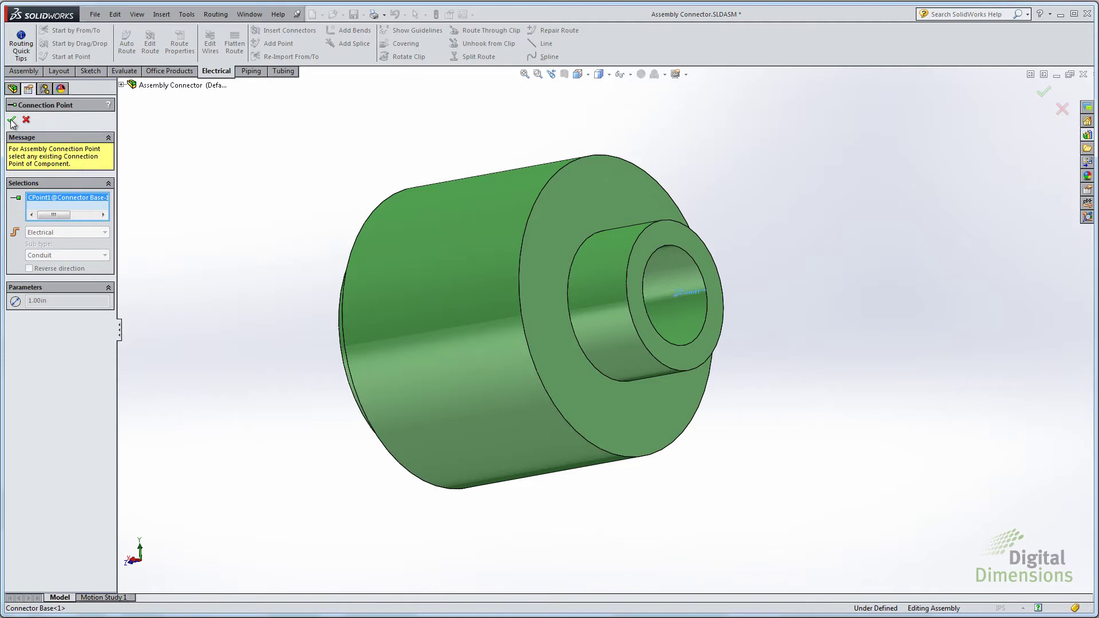
key(Return)
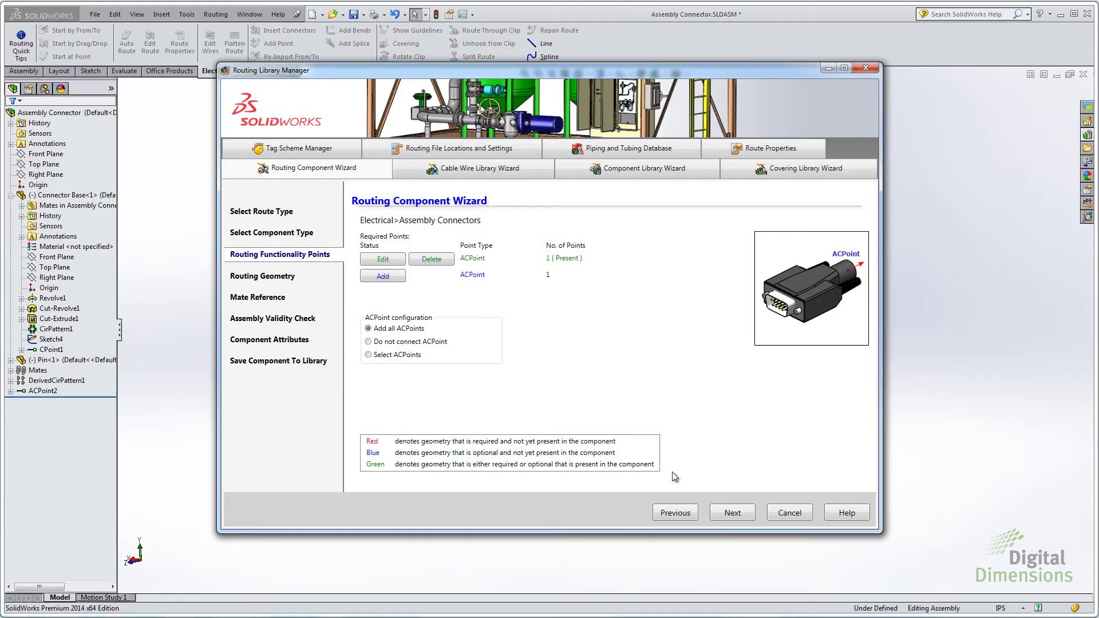
- Add a Default mate reference using the inner front ring's outer circular edge as primary and its face as secondary, set to Anti-Aligned
click(733, 513)
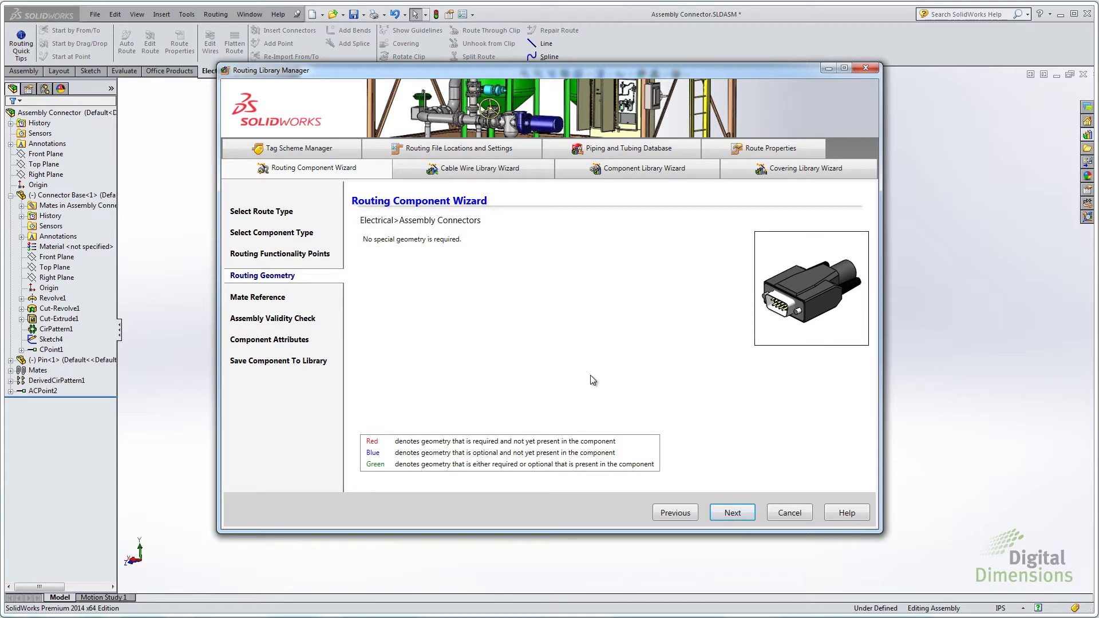
click(732, 513)
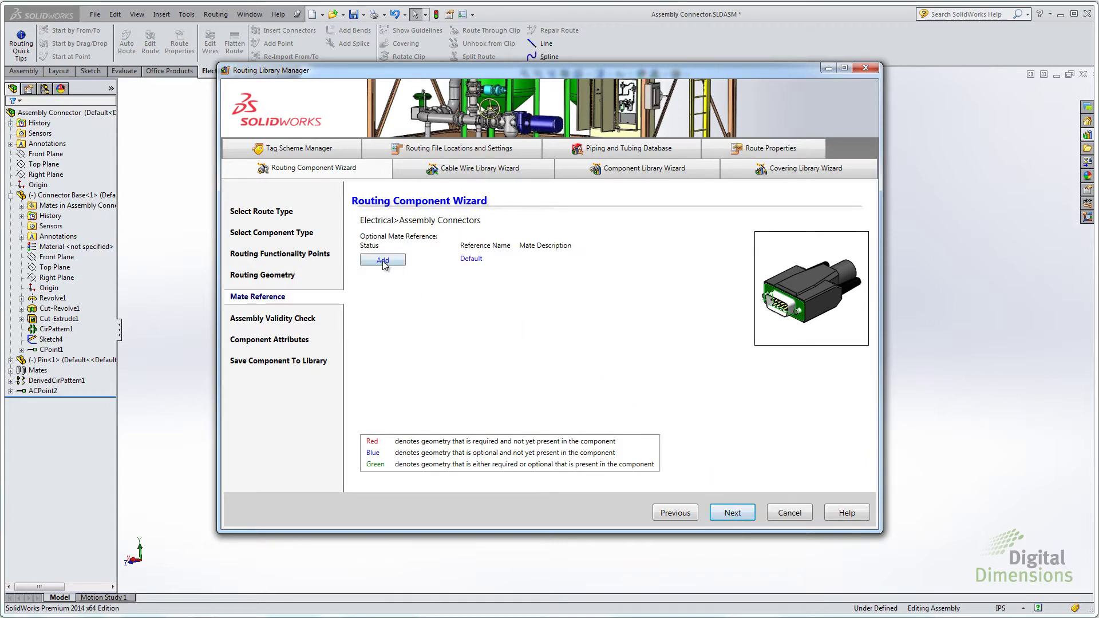
click(383, 260)
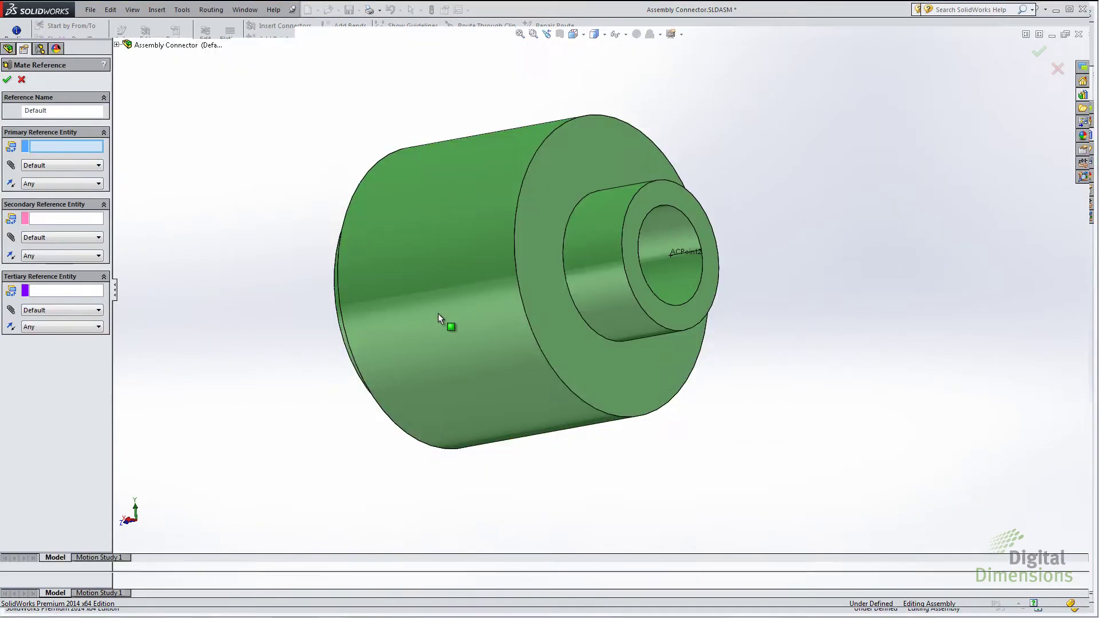
middle_drag(438, 314, 455, 284)
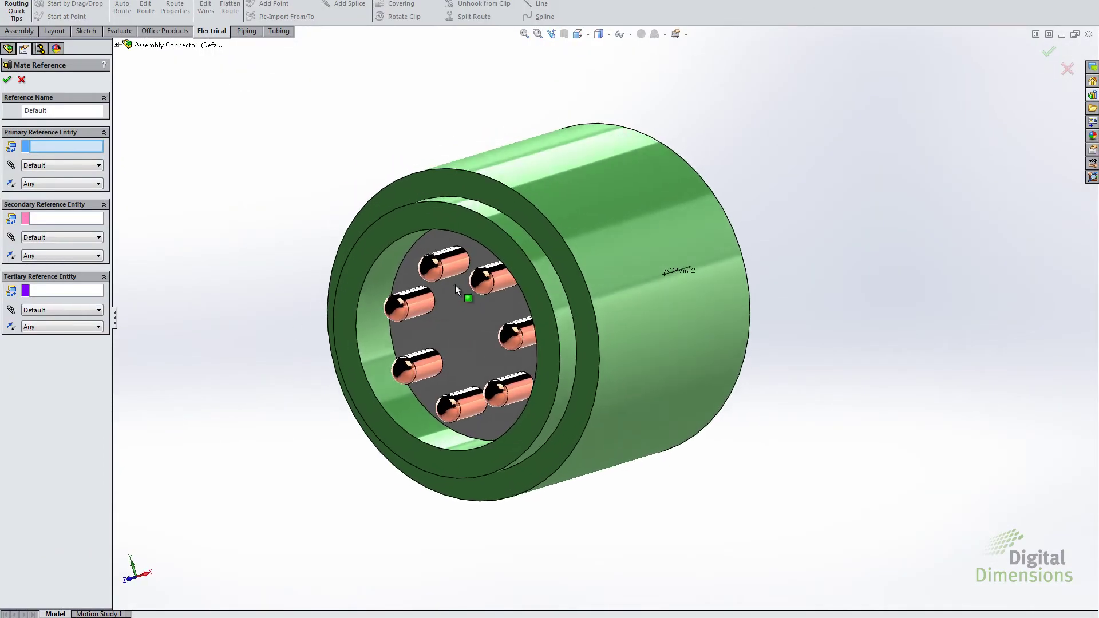
click(524, 249)
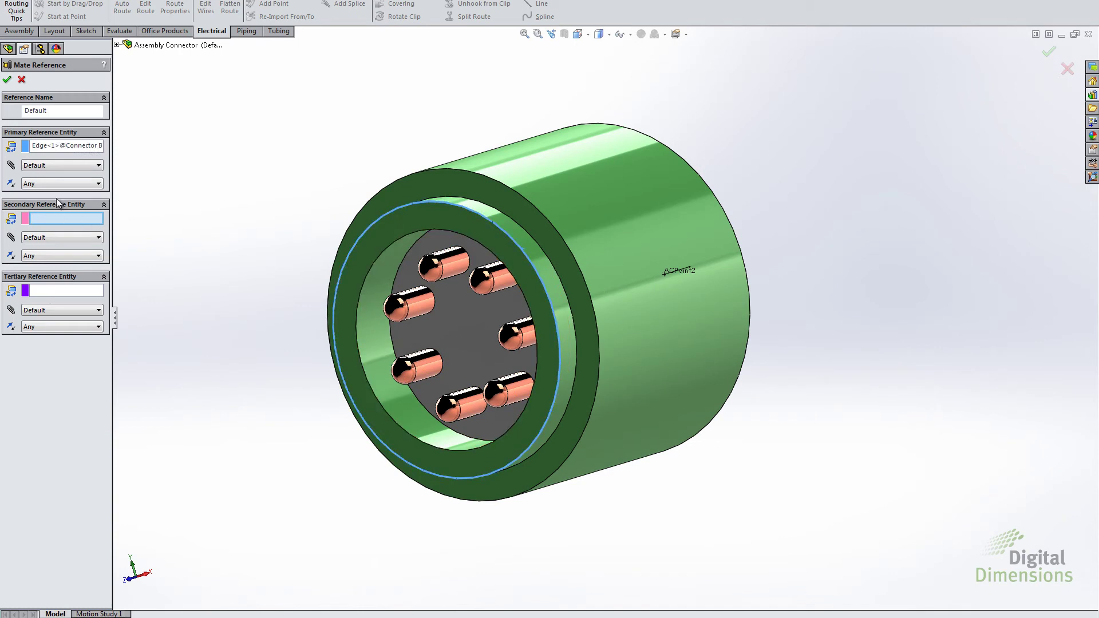
click(444, 220)
click(54, 255)
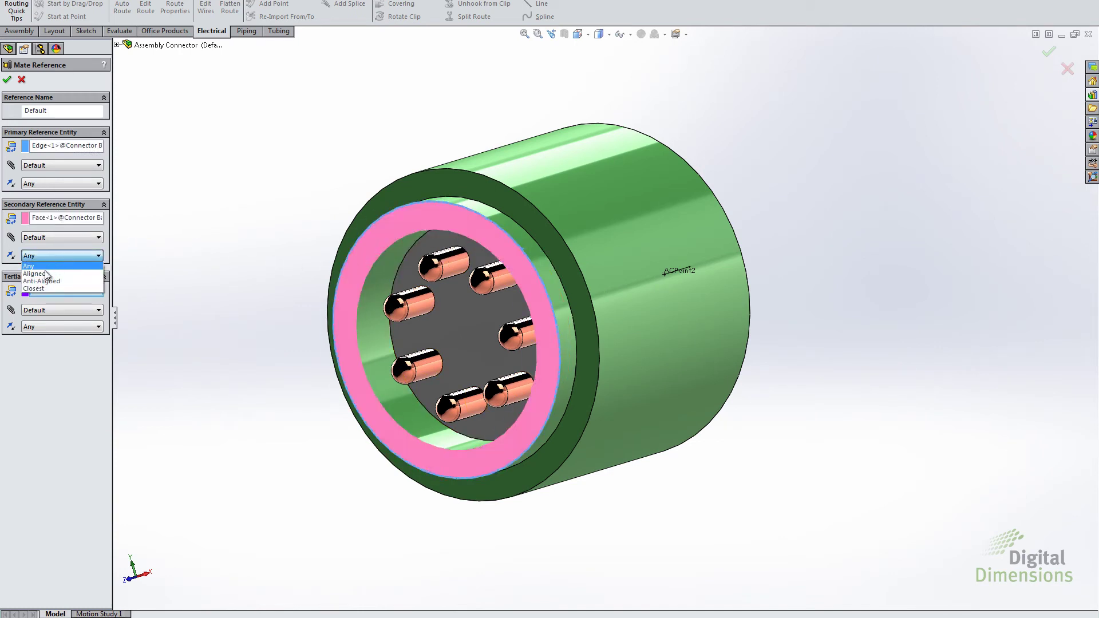
click(40, 285)
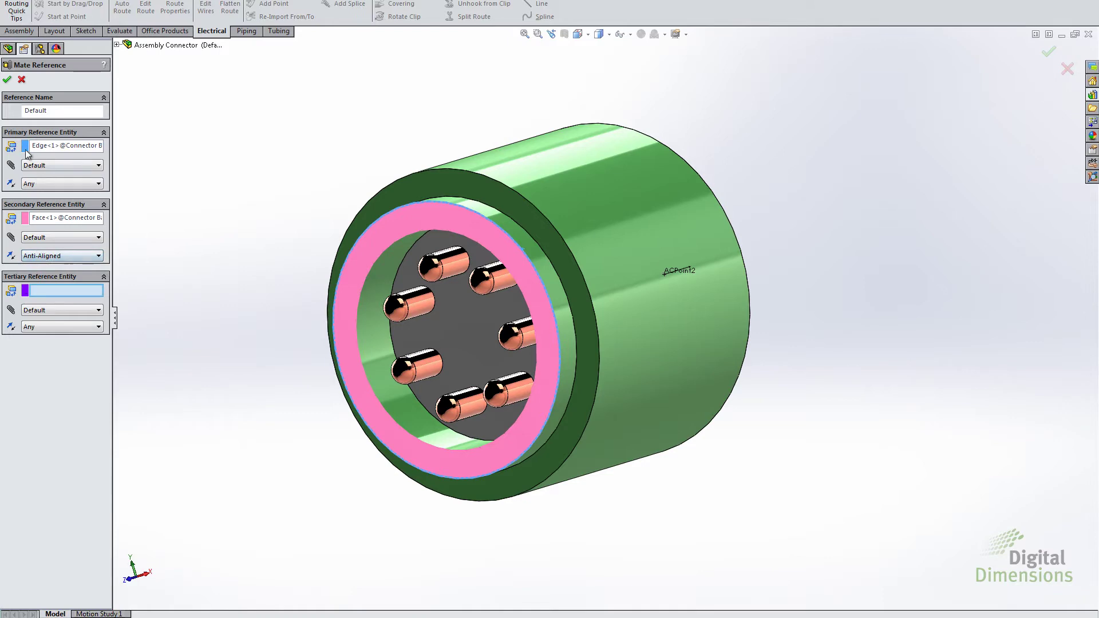
click(7, 79)
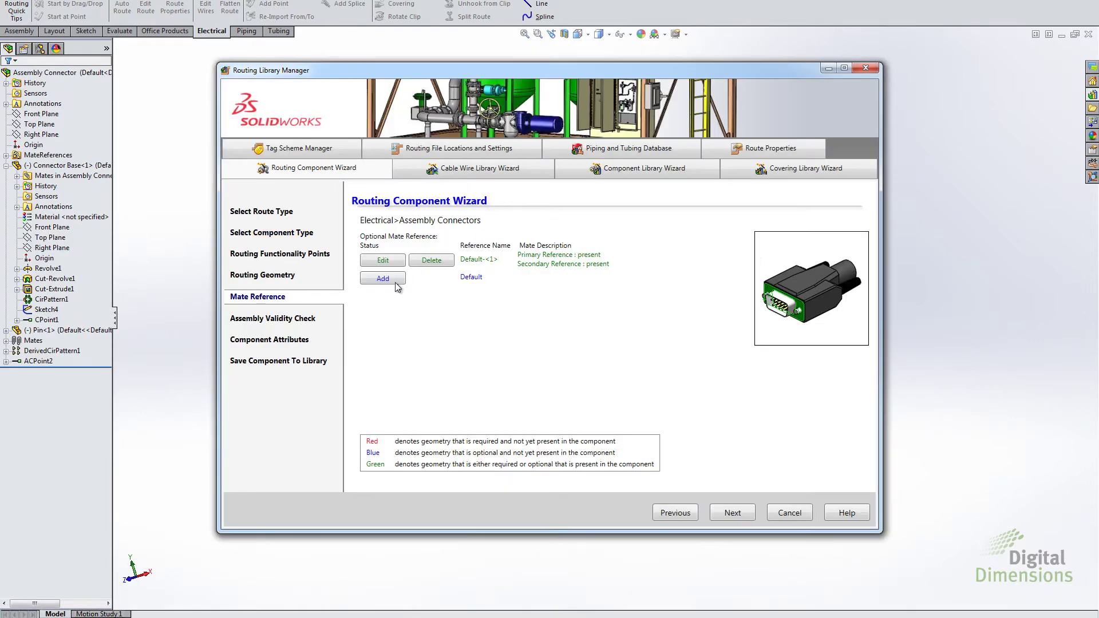
- Continue past the assembly validity check and set the component's Manufacturer file property to AMP
click(727, 515)
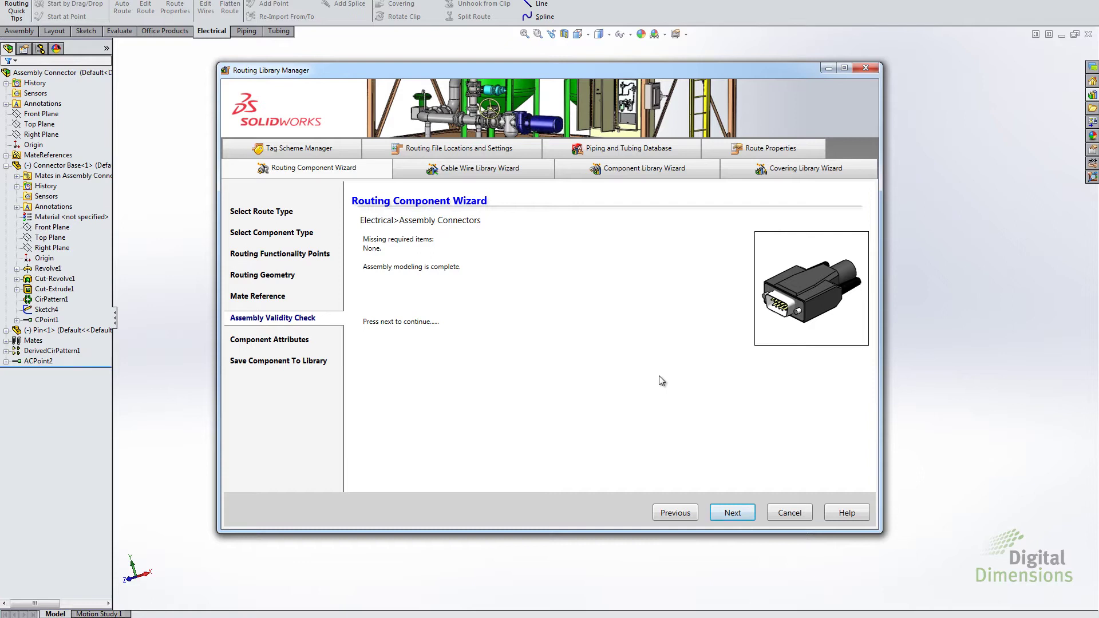
click(732, 513)
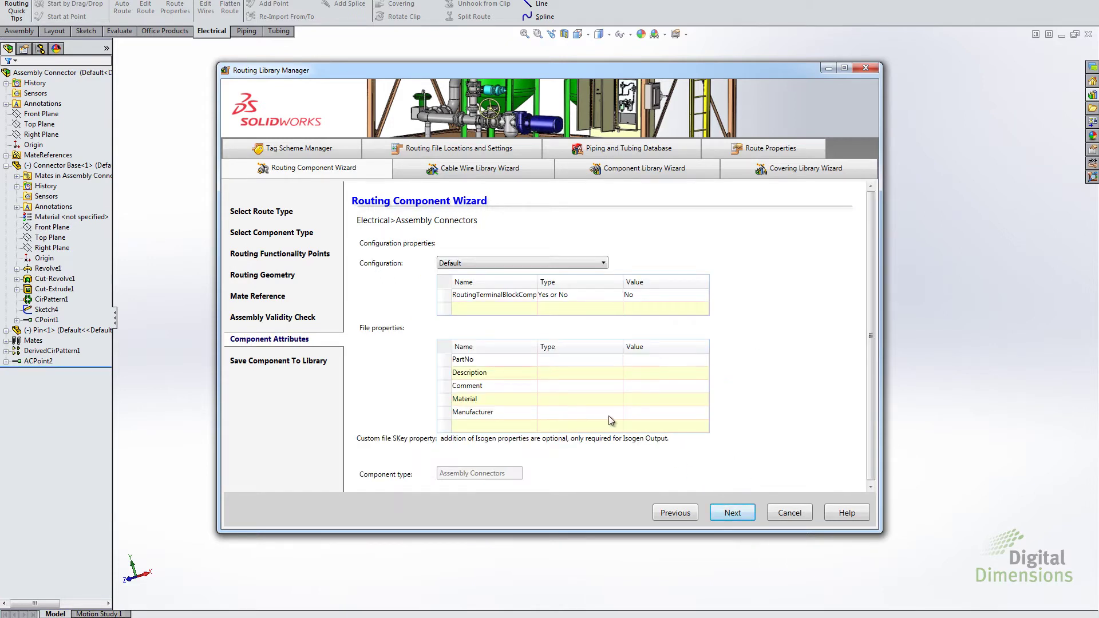
click(654, 413)
click(653, 414)
text(AMP)
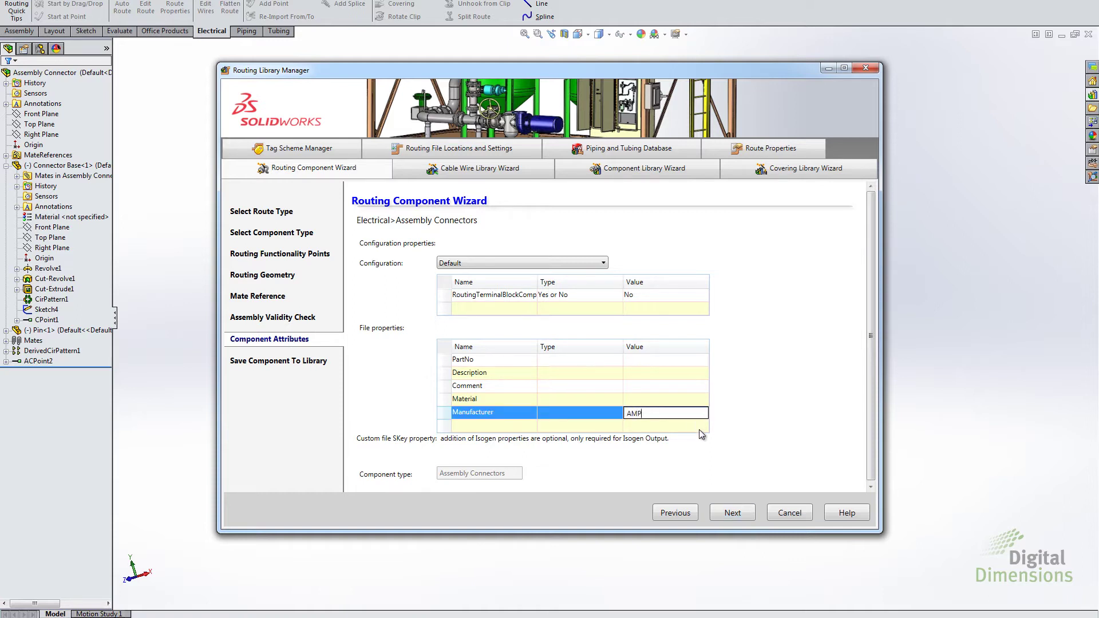
click(730, 513)
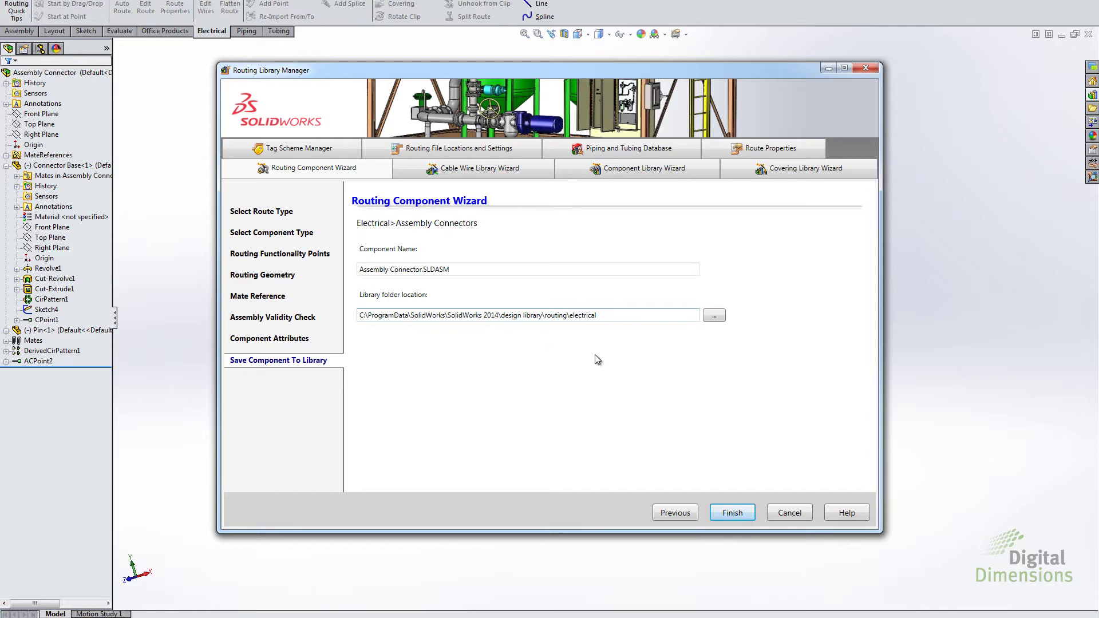
- Save Assembly Connector.SLDASM to the routing\electrical library folder without copying its references, and close the Routing Library Manager
click(733, 513)
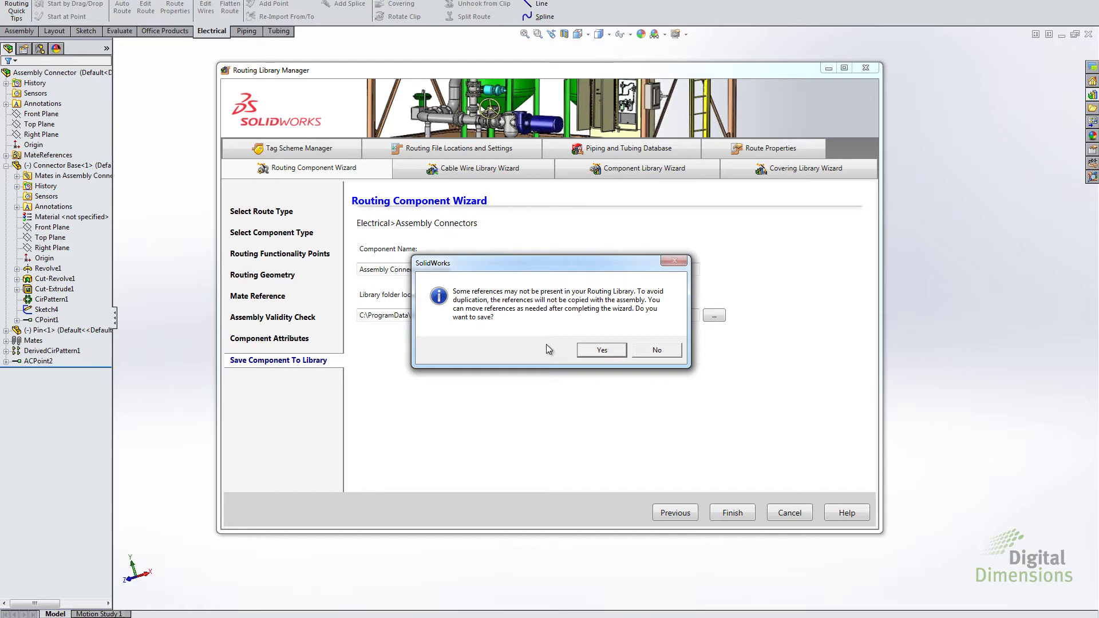
click(600, 351)
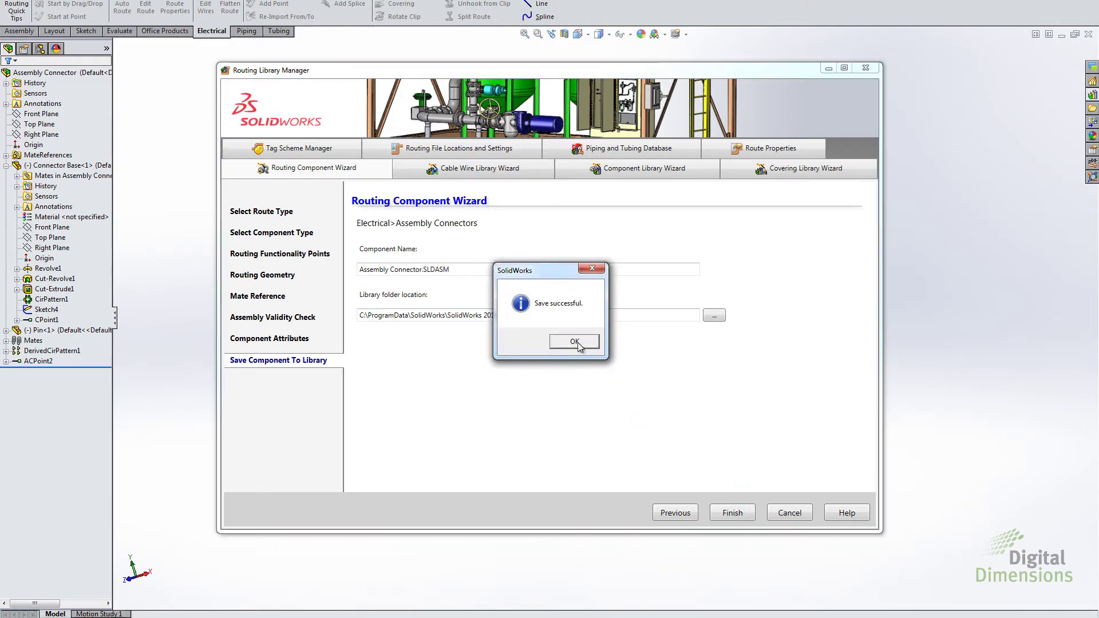
click(574, 342)
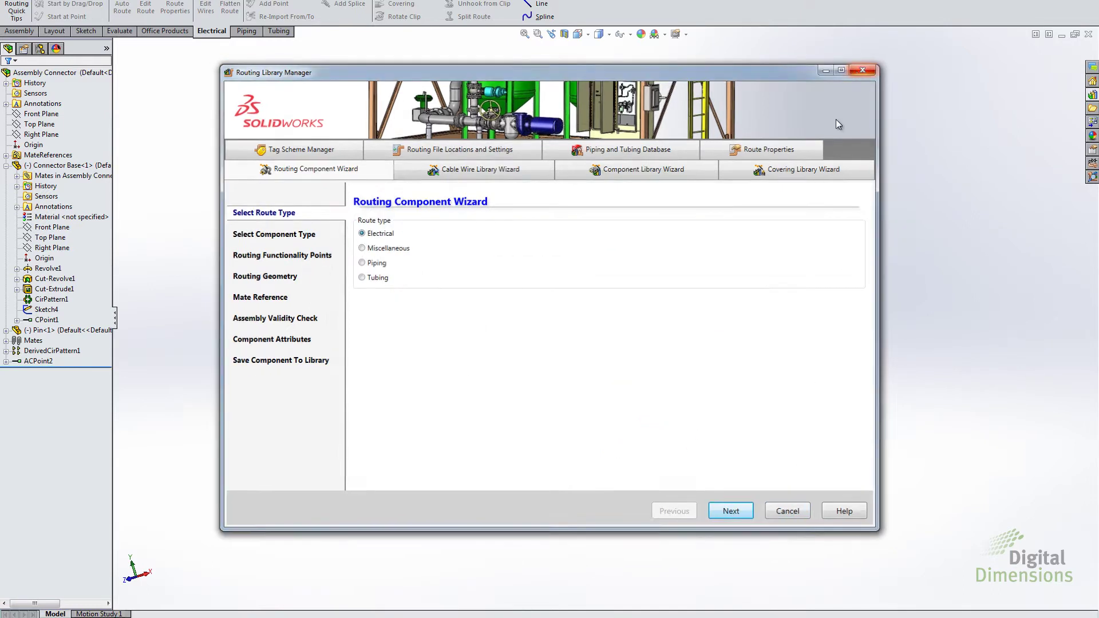
click(863, 70)
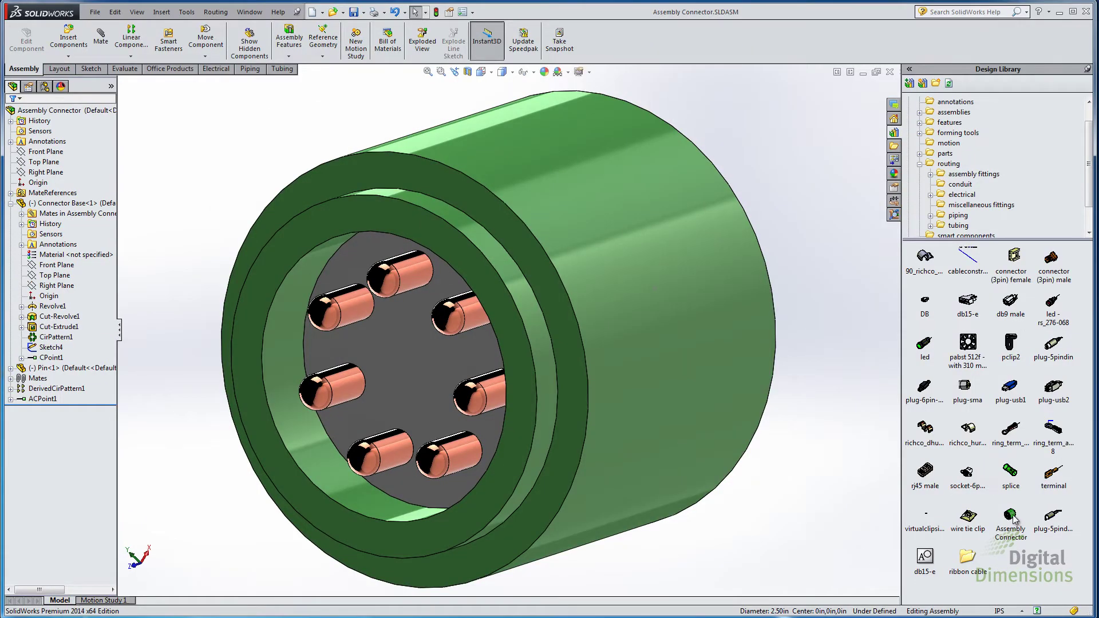
mouse_move(1011, 518)
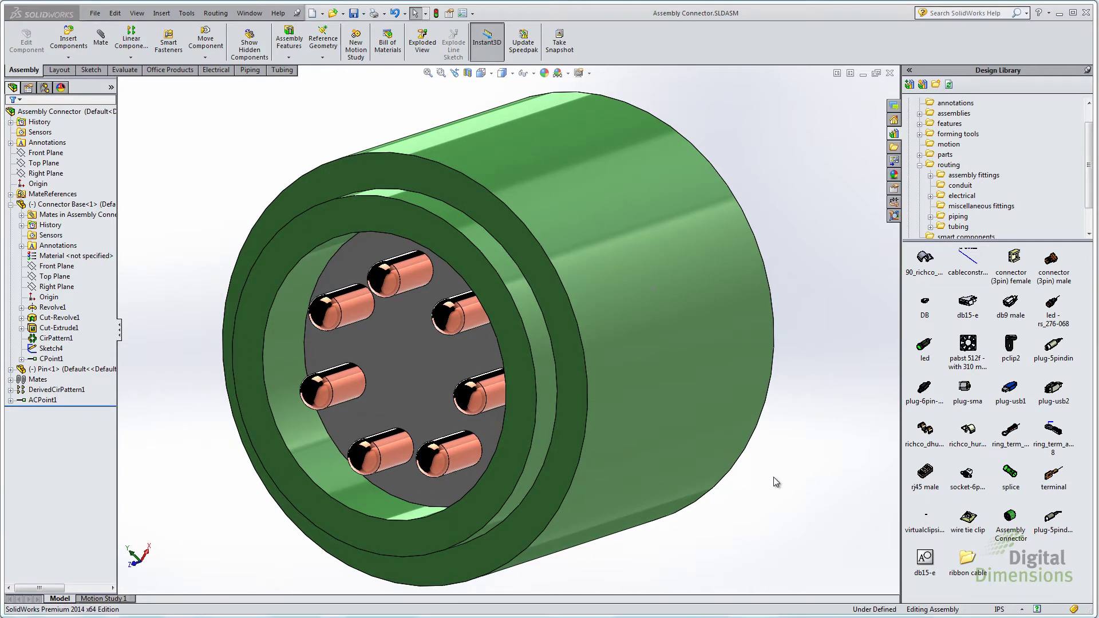
- Switch to the PowerPoint slide on electrical routing to review its list of new features, and return to SolidWorks
key(alt+Tab)
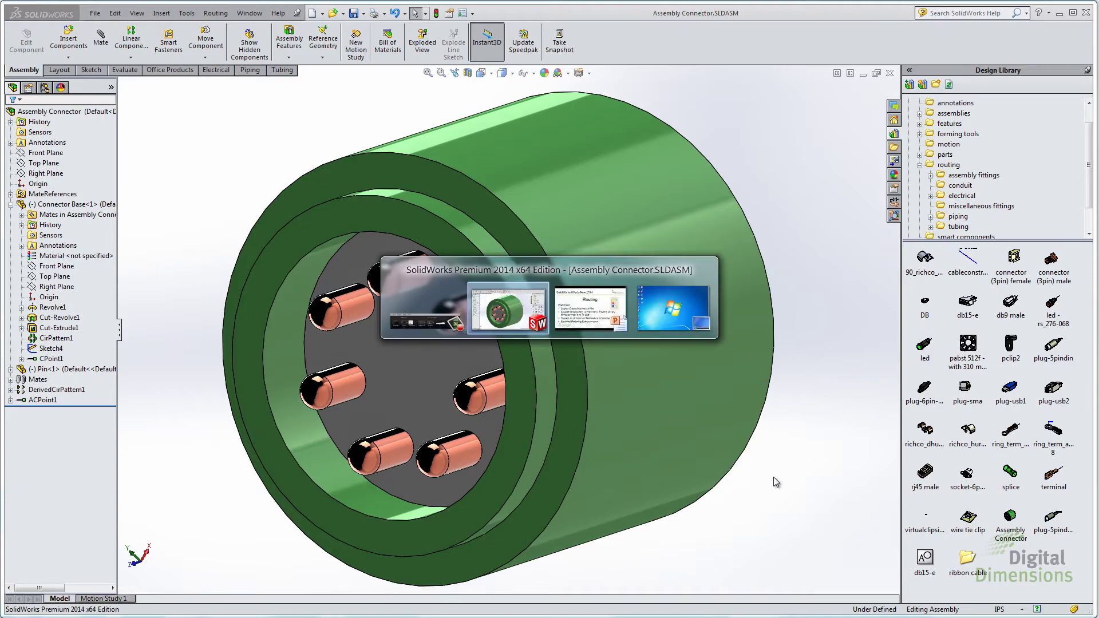
key(alt+Tab)
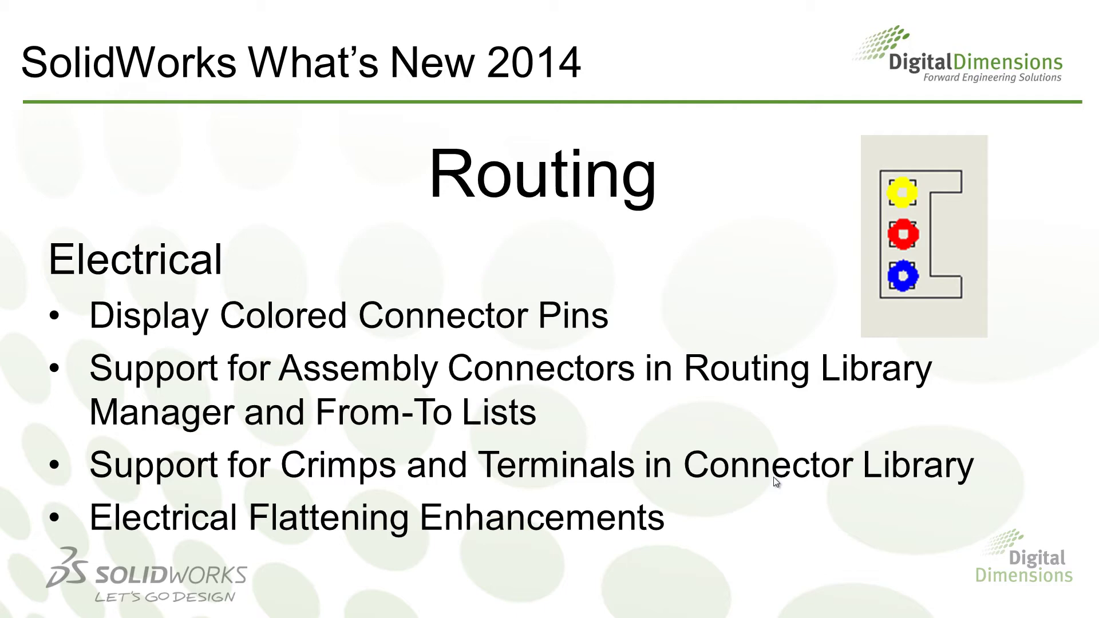
key(alt+Tab)
key(alt+Tab)
key(alt+Tab)
key(alt+Tab)
key(alt+Tab)
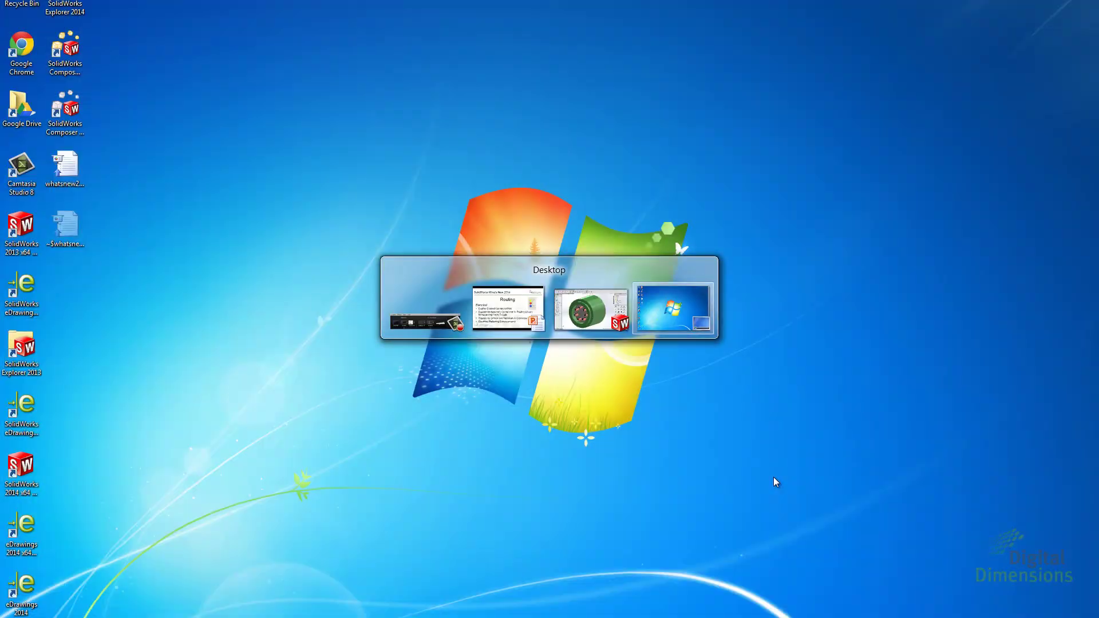
key(alt+Tab)
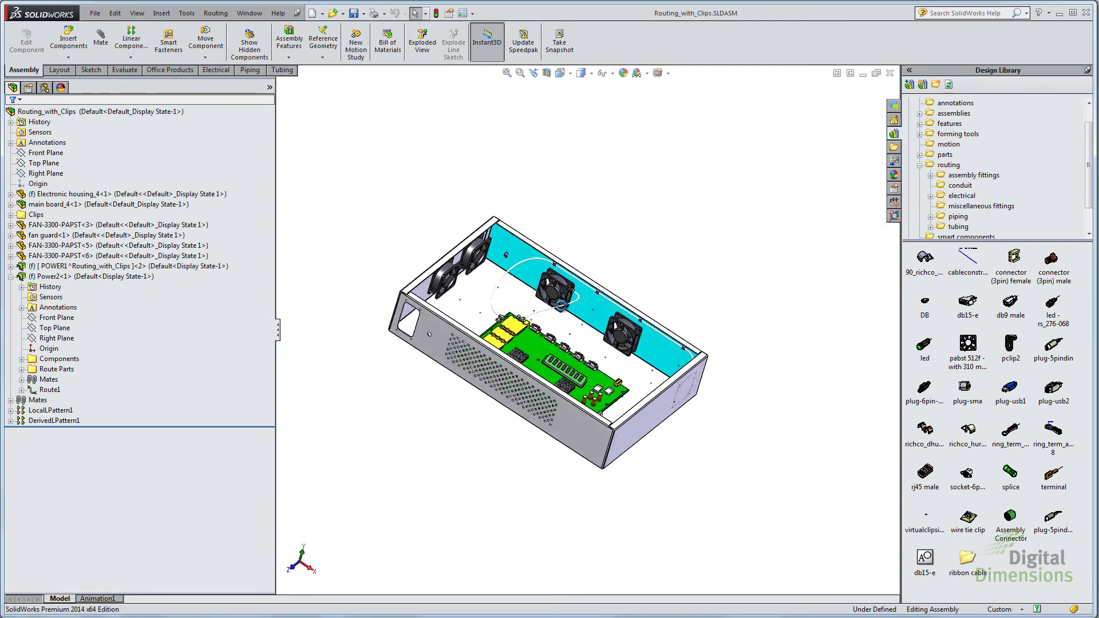
- Hide the Design Library and open the Power2 cable route for editing in the Routing_with_Clips assembly
middle_drag(556, 299, 533, 287)
scroll(533, 285, down, 4)
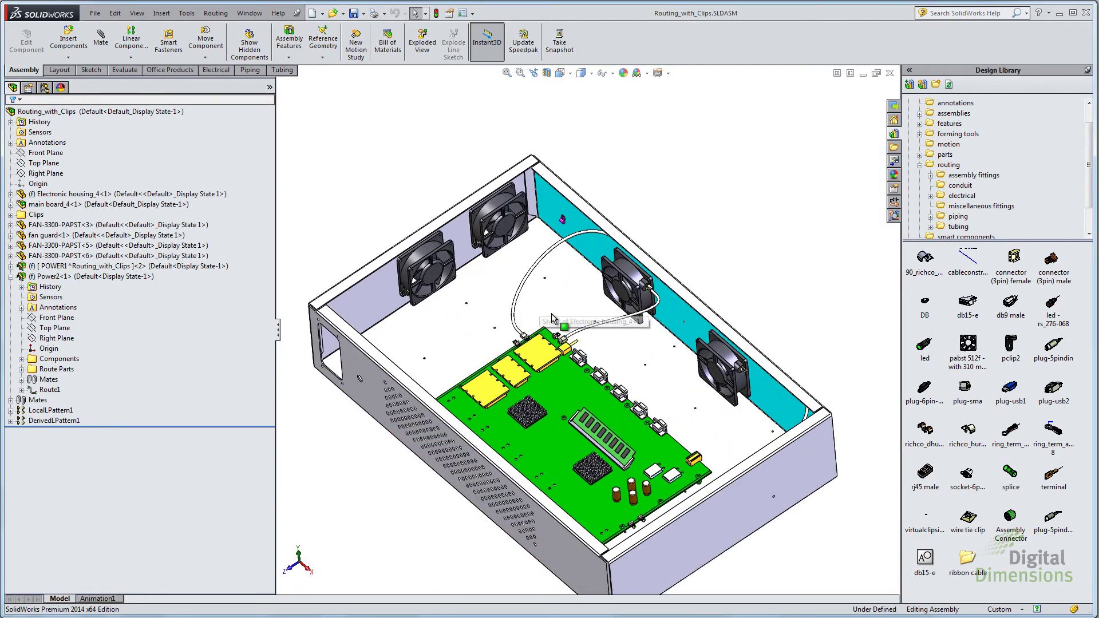
scroll(579, 269, down, 3)
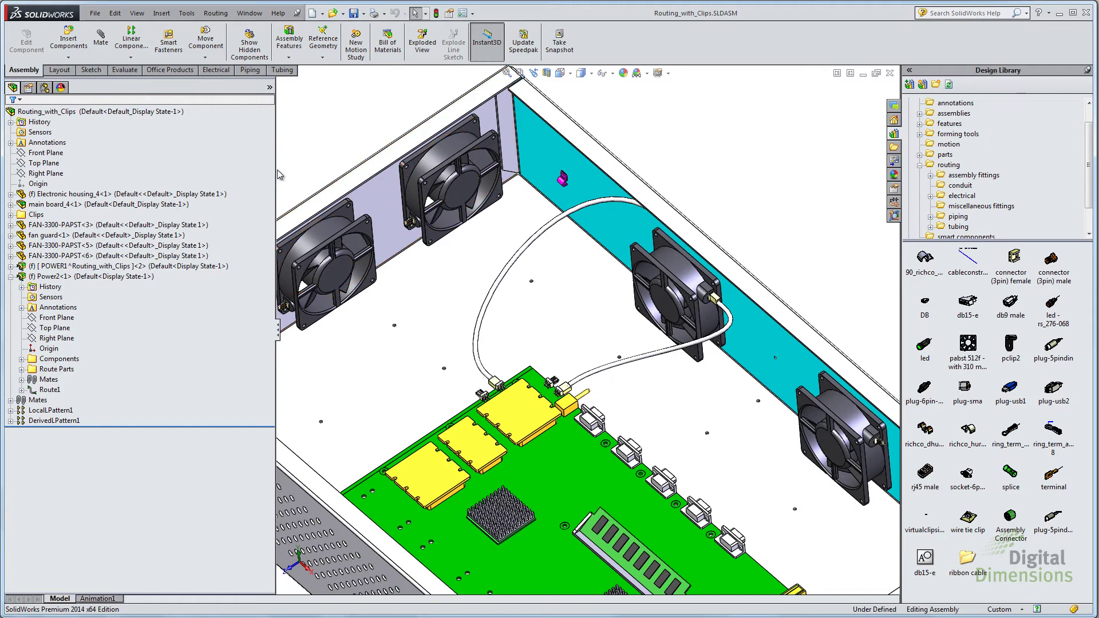
drag(275, 175, 156, 175)
middle_drag(707, 404, 715, 375)
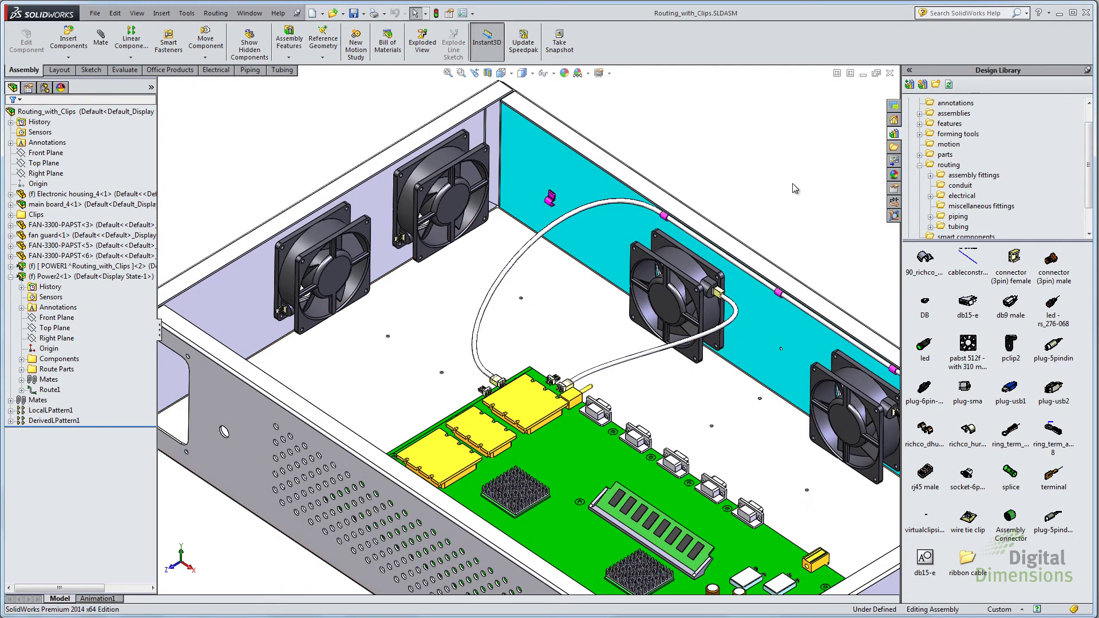
click(1088, 70)
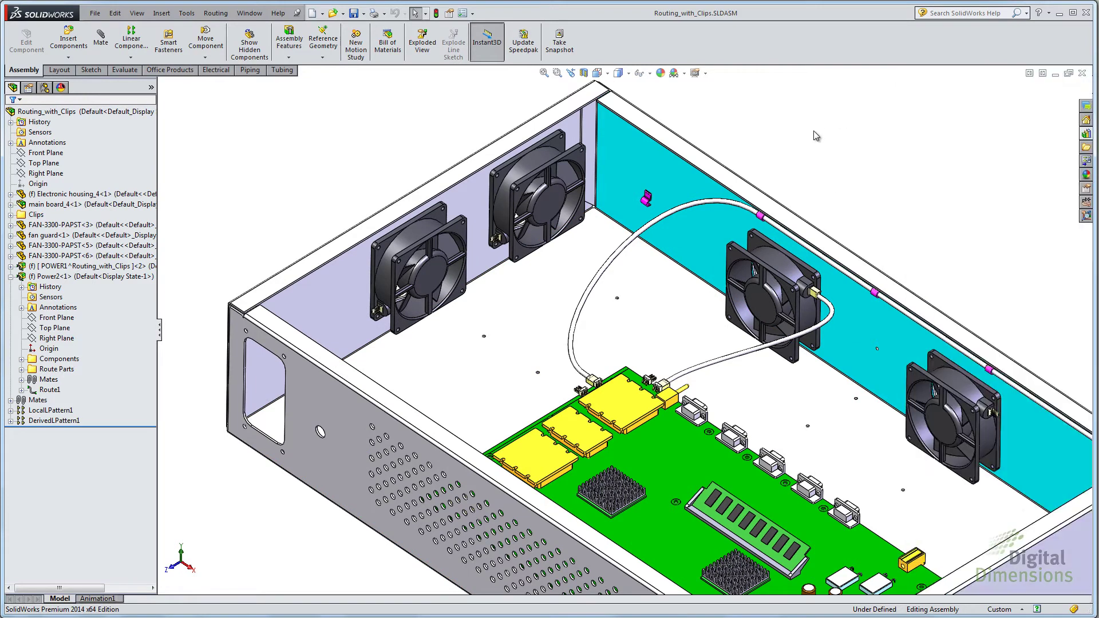
scroll(902, 444, up, 2)
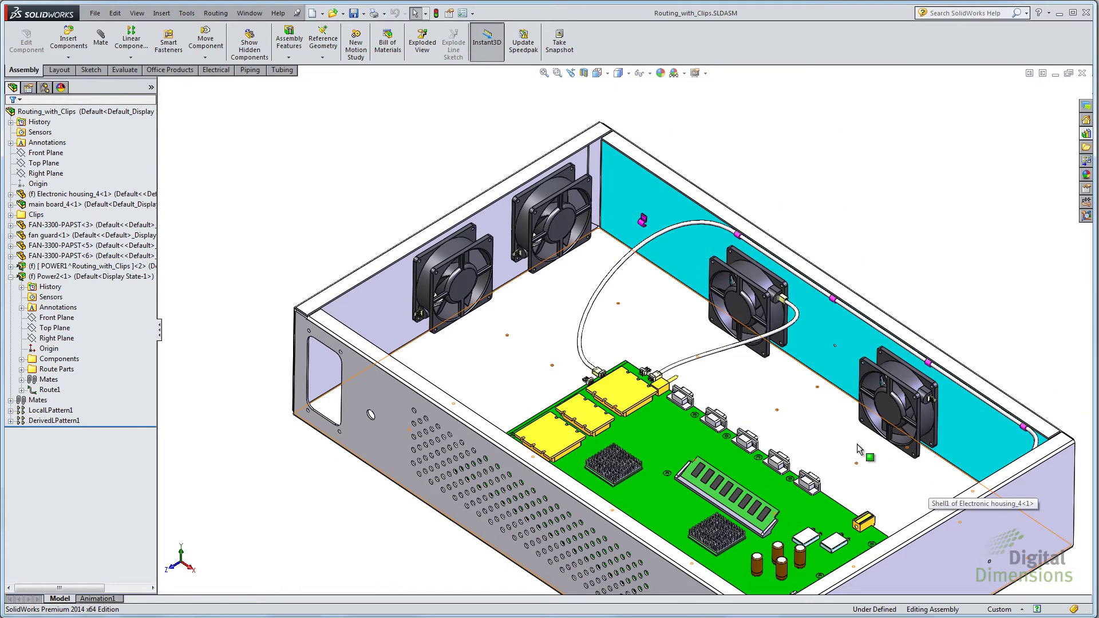
click(601, 294)
right_click(601, 294)
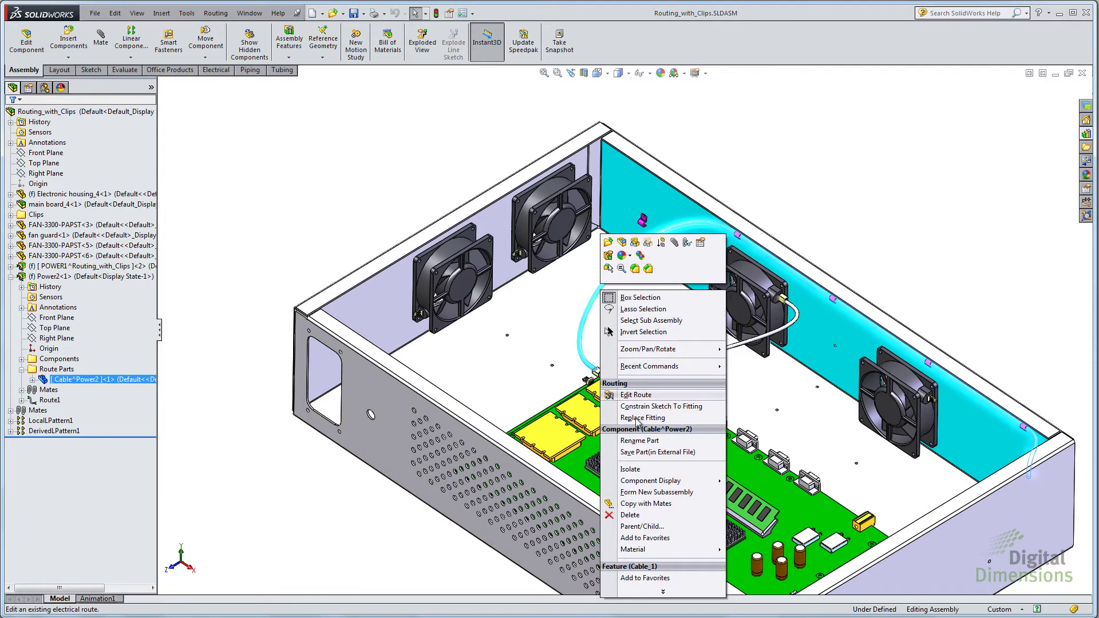
click(647, 395)
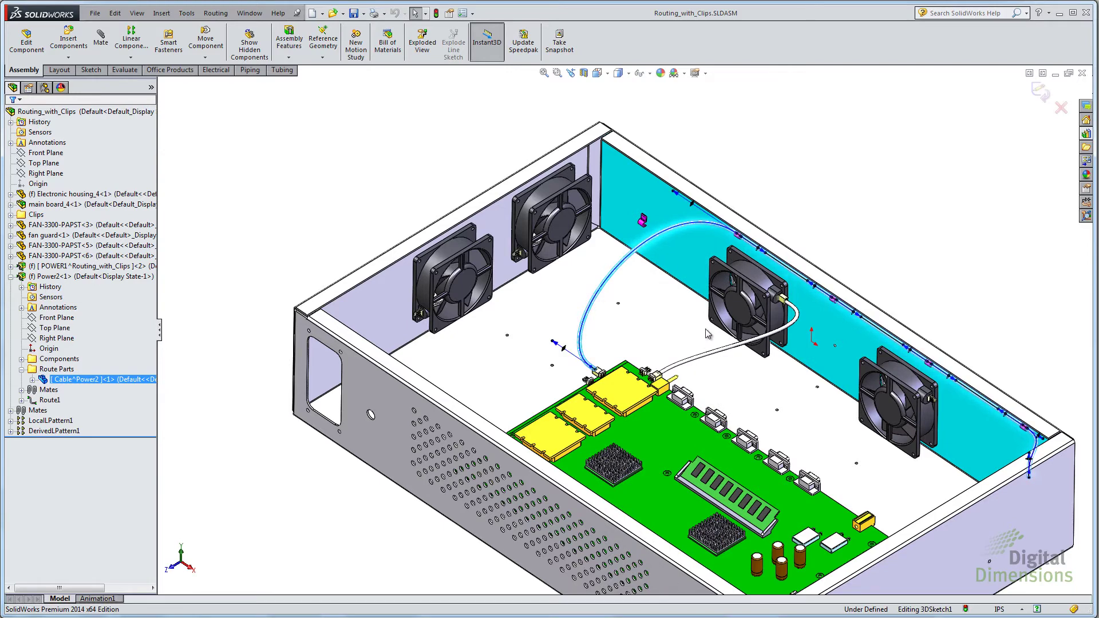
- Open the wires of the Power2 route for editing and enable Use library data for the 20g blue_1 wire
scroll(708, 334, up, 5)
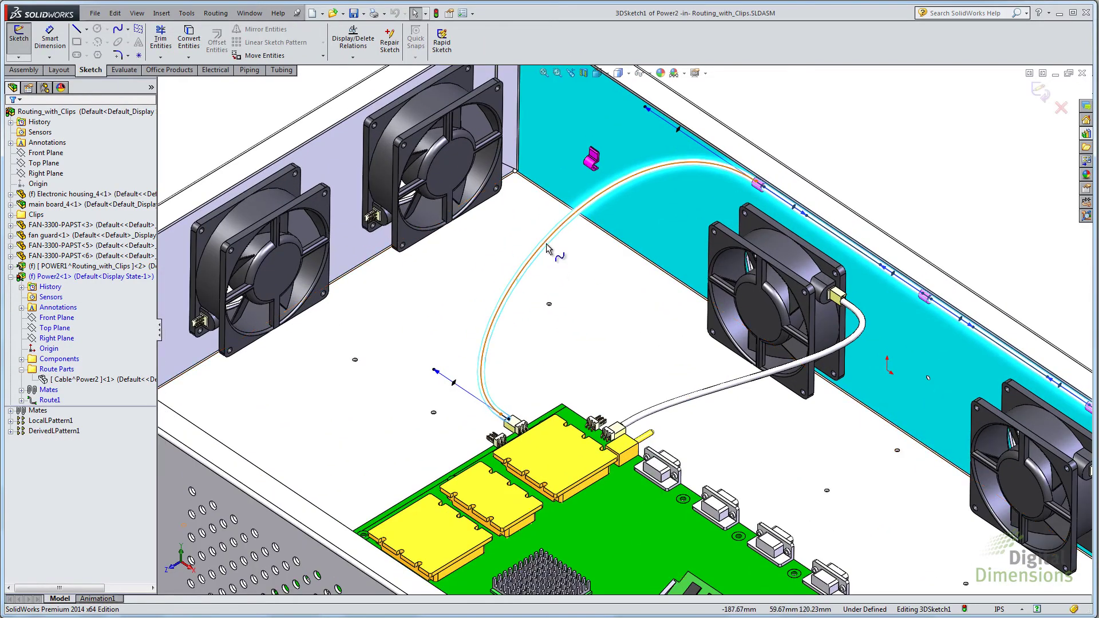
click(547, 248)
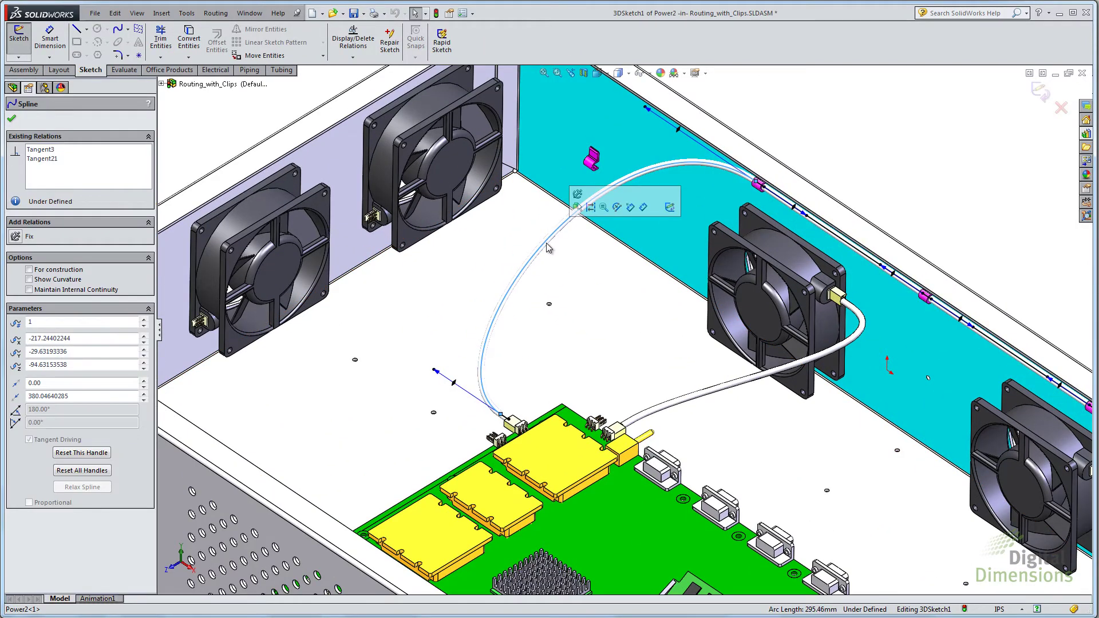
click(214, 72)
click(210, 41)
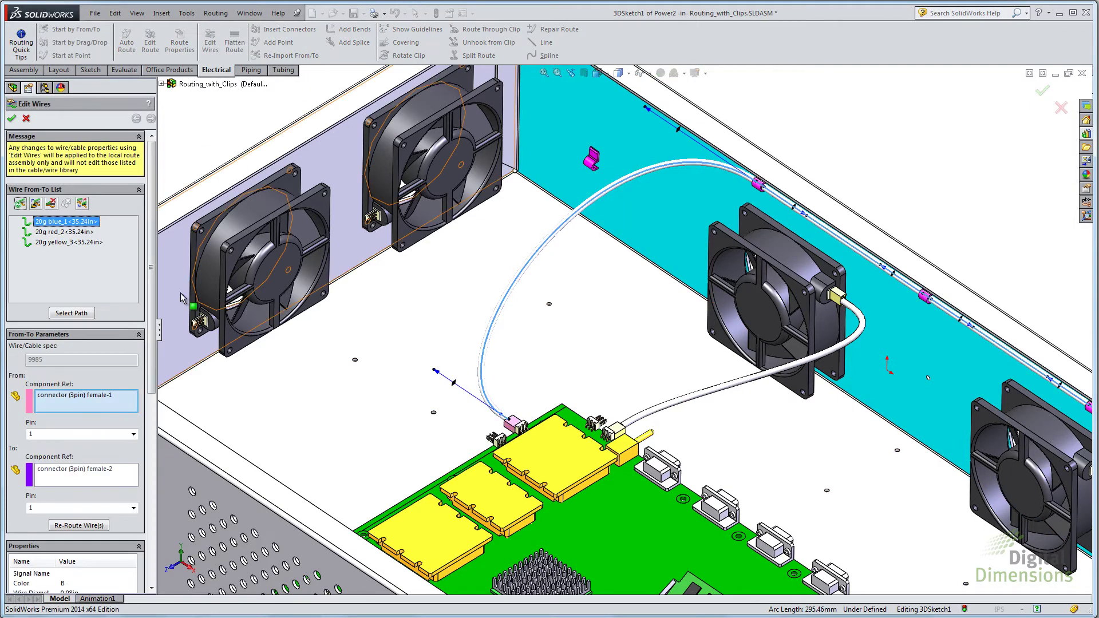
scroll(140, 378, down, 5)
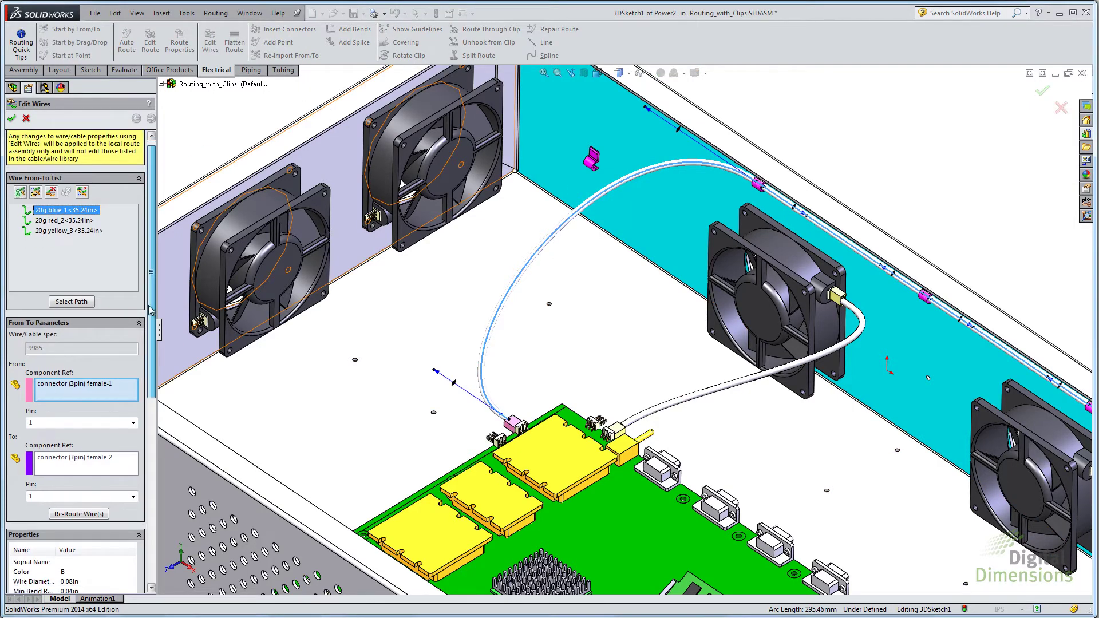
scroll(140, 389, down, 5)
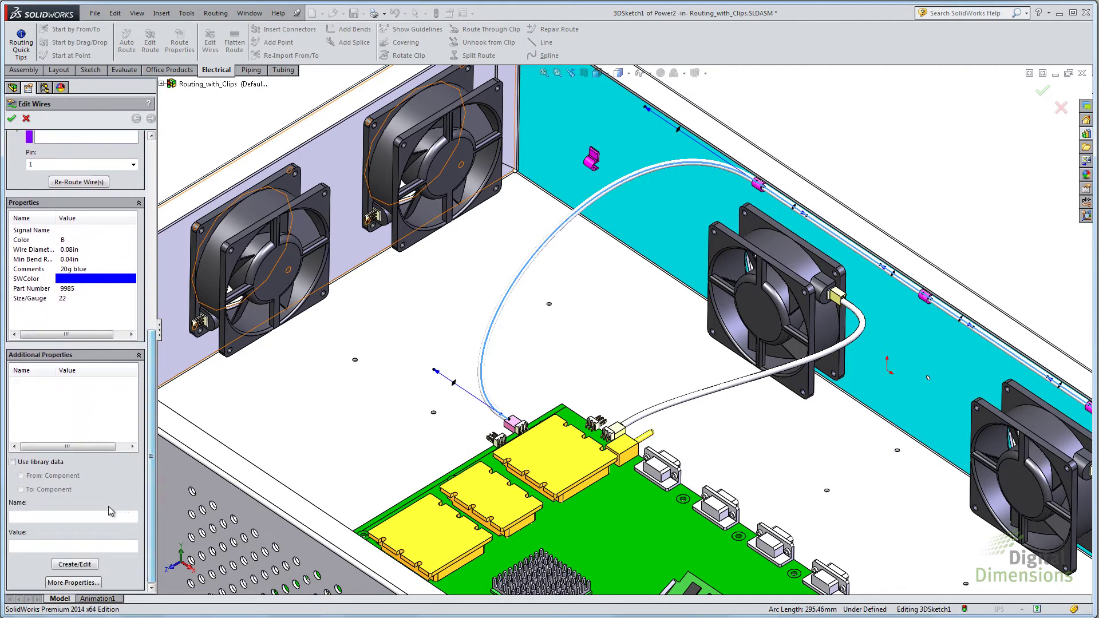
click(13, 462)
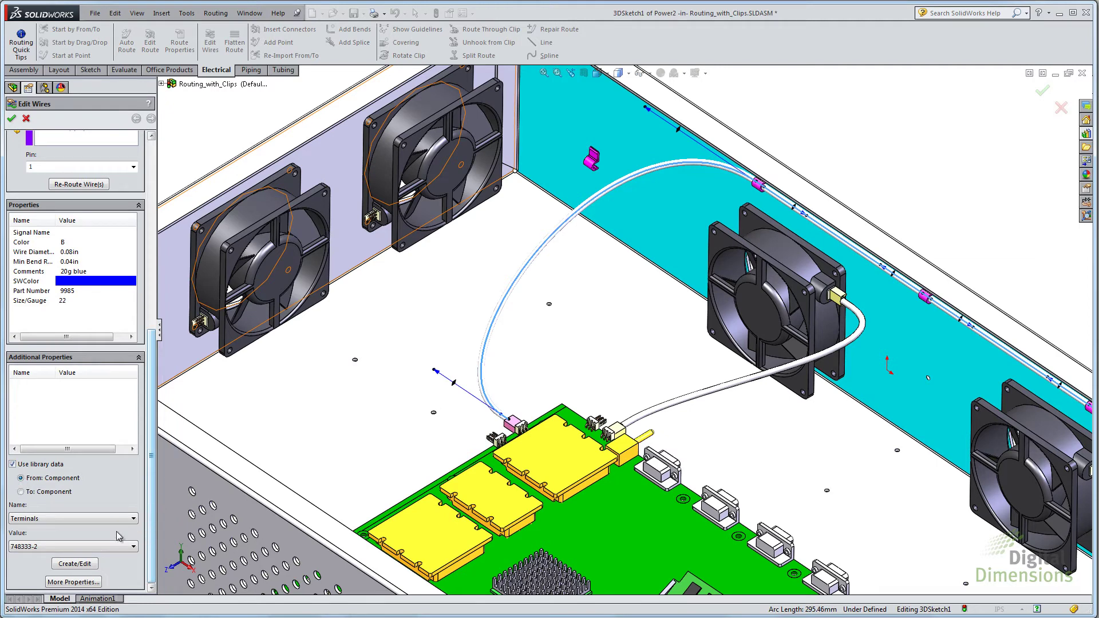
- Review the Seals and Terminals library values offered for the wire's From component, and finish editing the wires
click(108, 520)
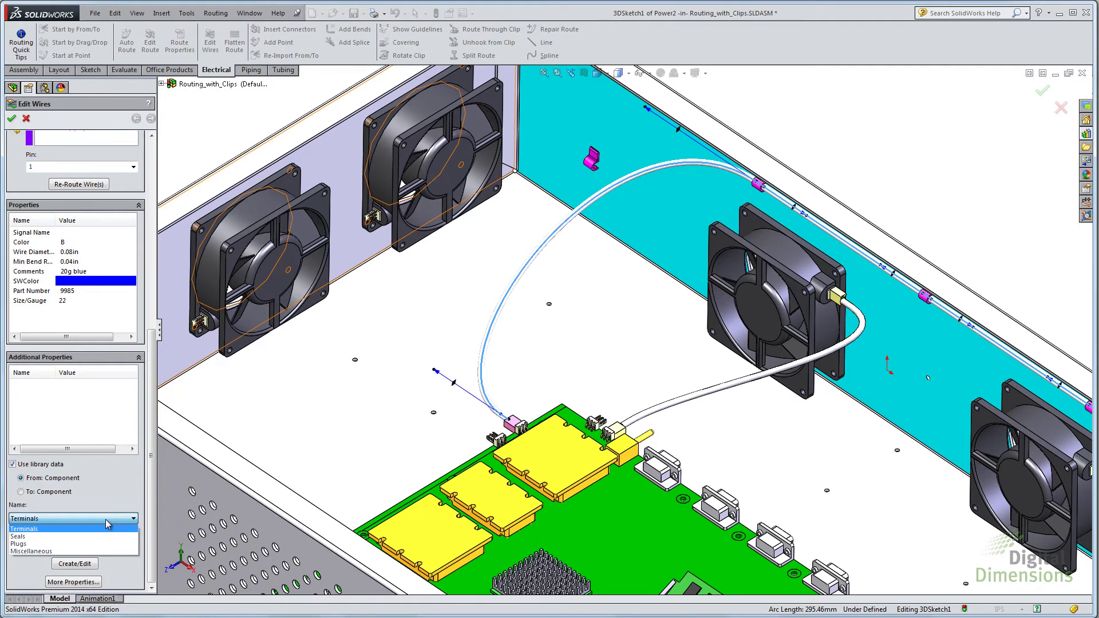
click(36, 537)
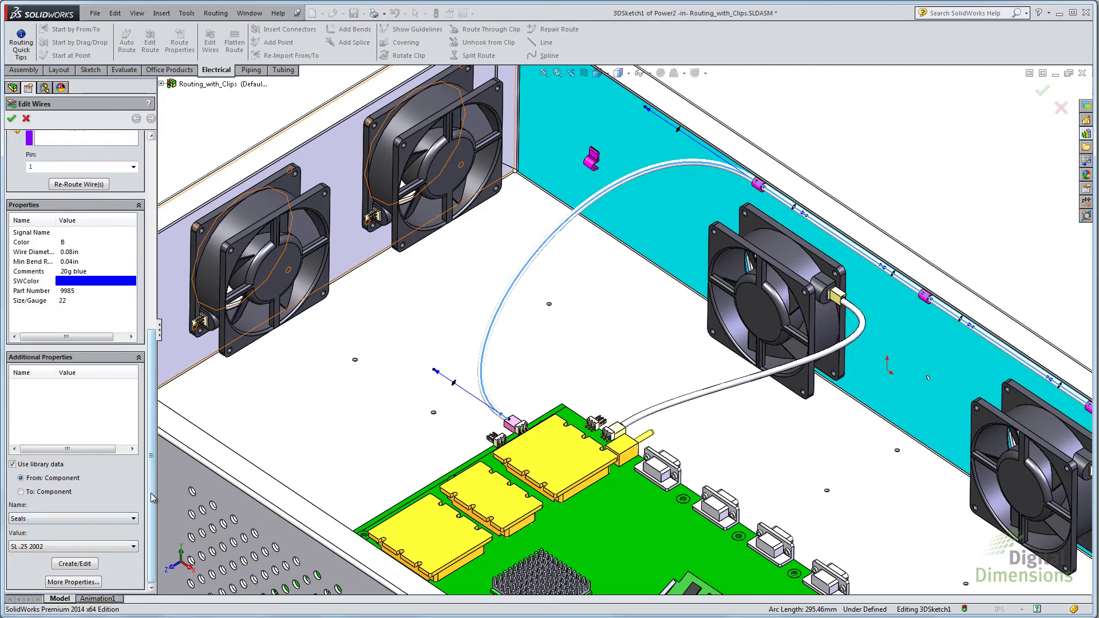
click(117, 546)
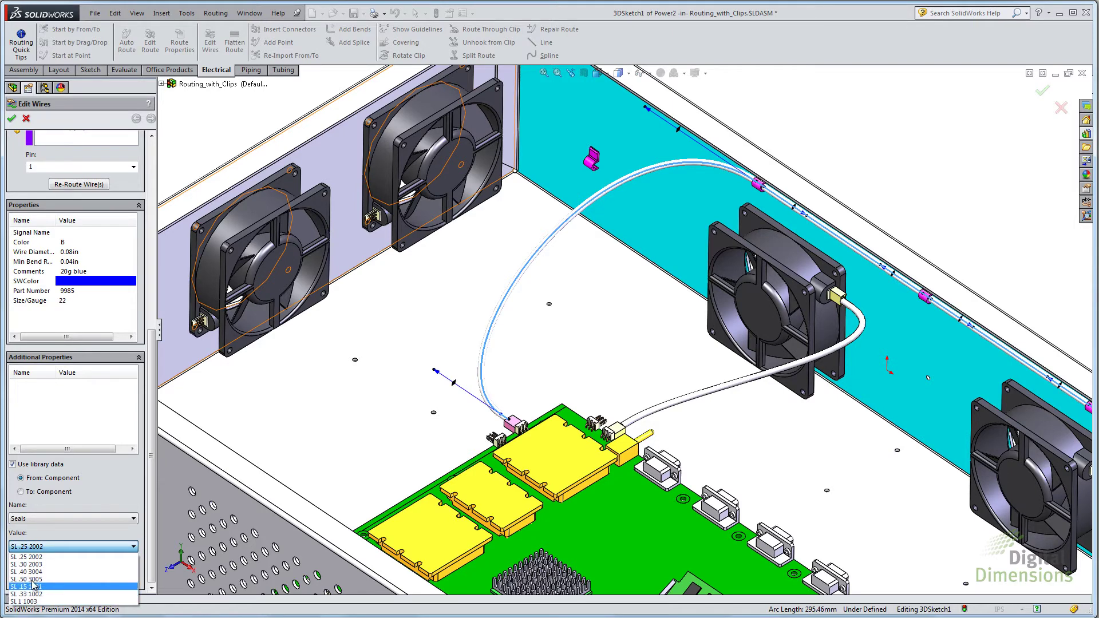
click(51, 527)
click(48, 523)
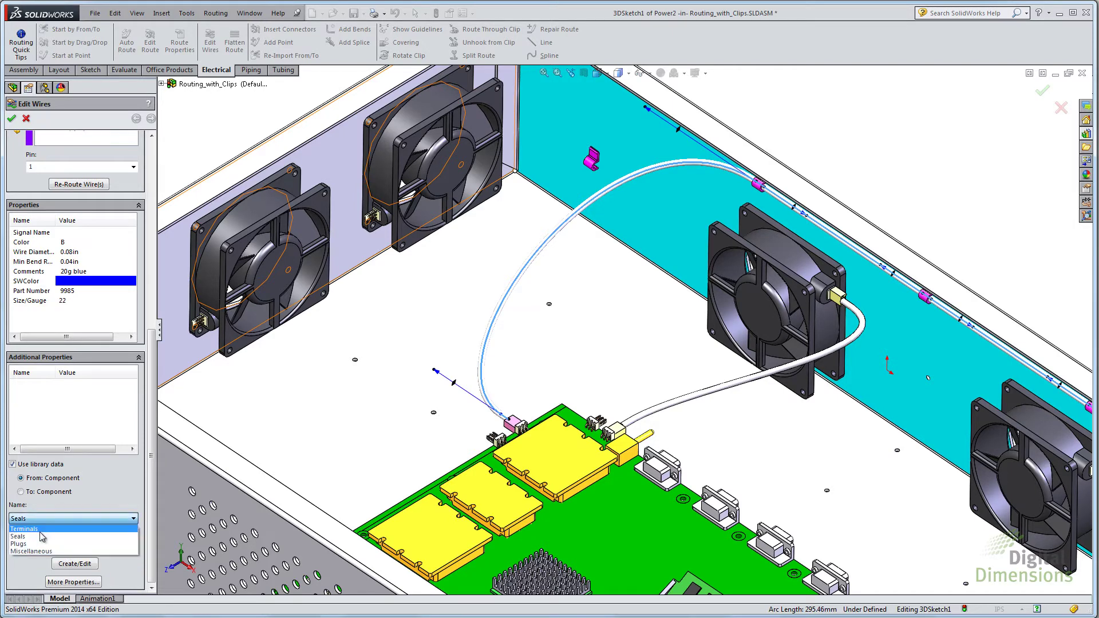
click(40, 533)
click(40, 548)
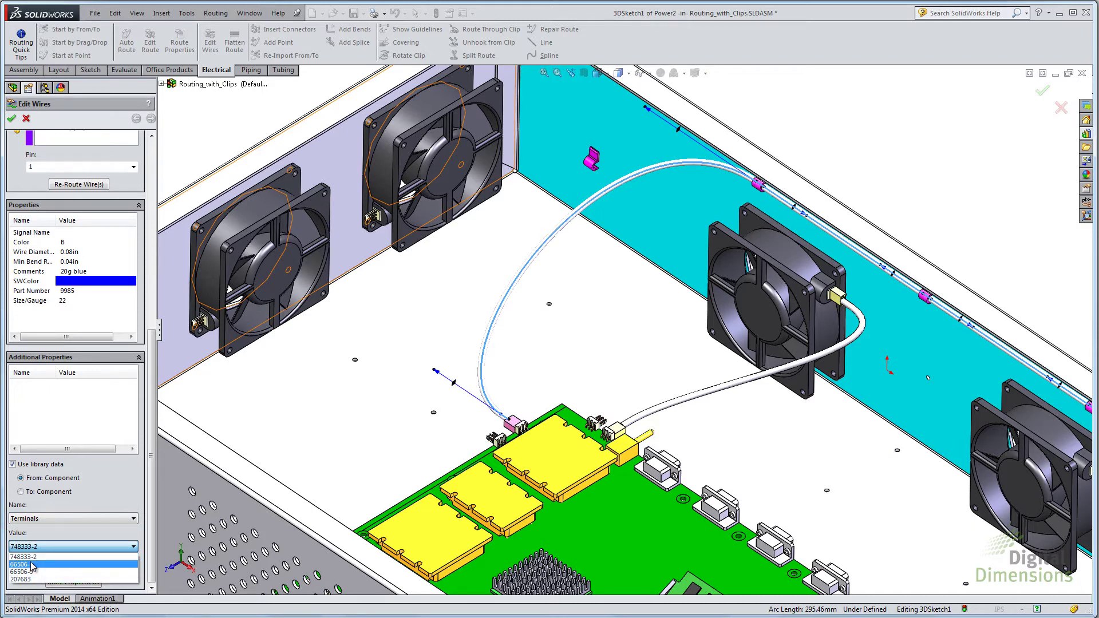
click(151, 412)
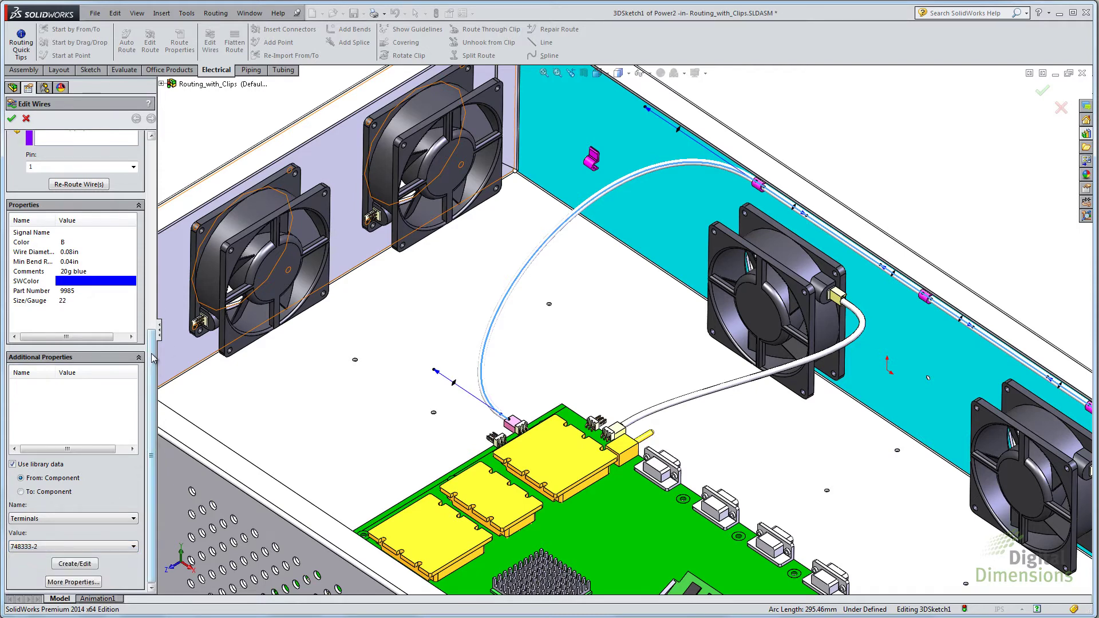
drag(152, 353, 158, 129)
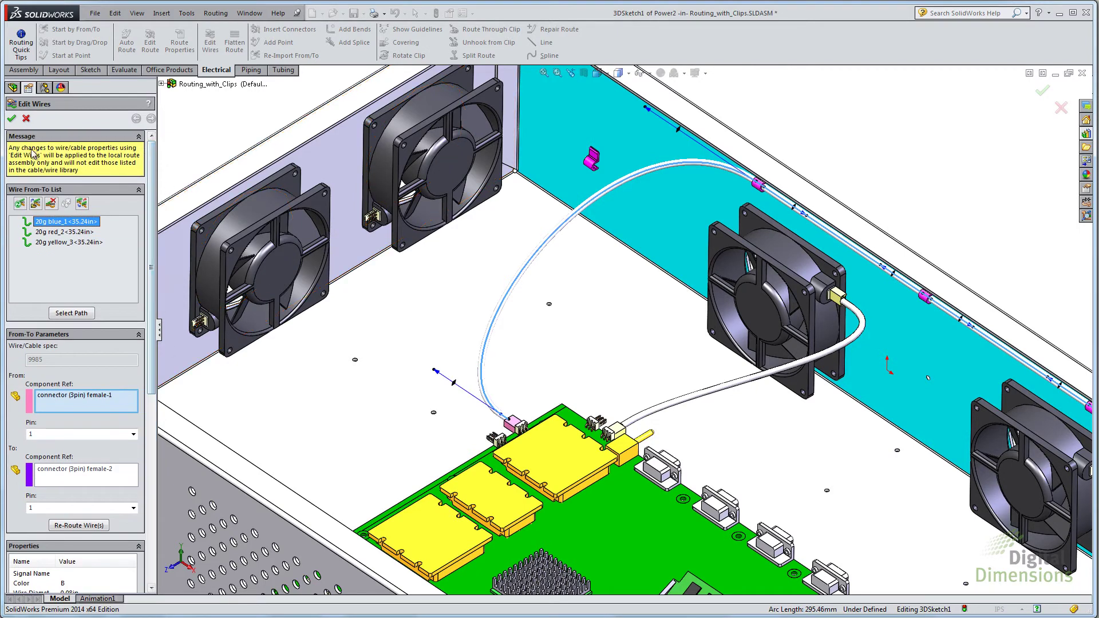
click(11, 118)
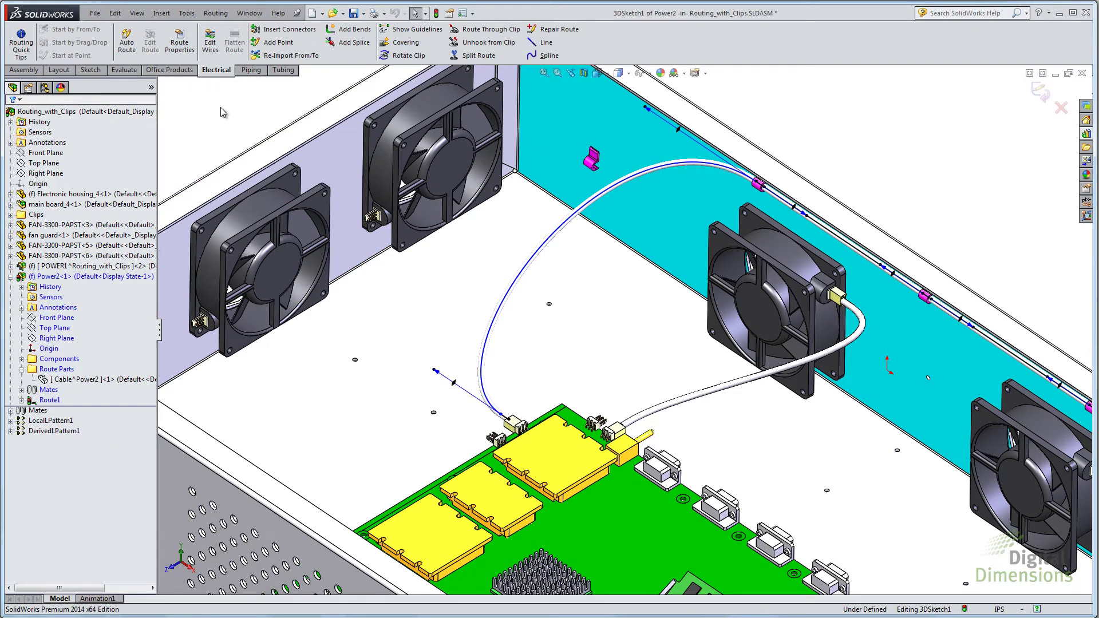
- Open the existing XML component library with the Component Library Wizard of the Routing Library Manager
click(212, 15)
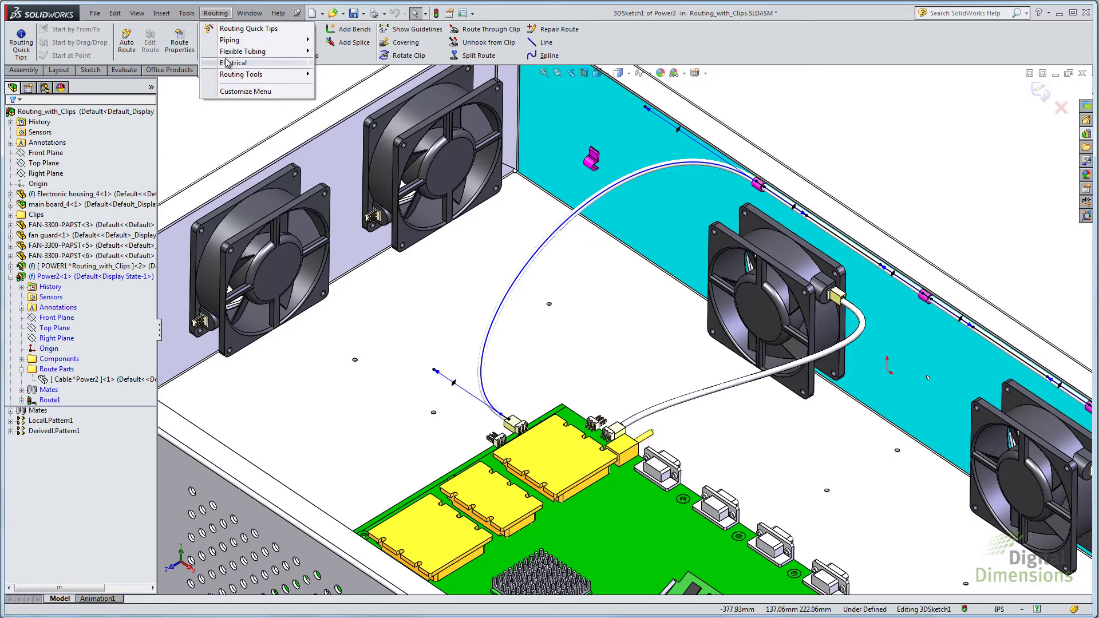
mouse_move(252, 42)
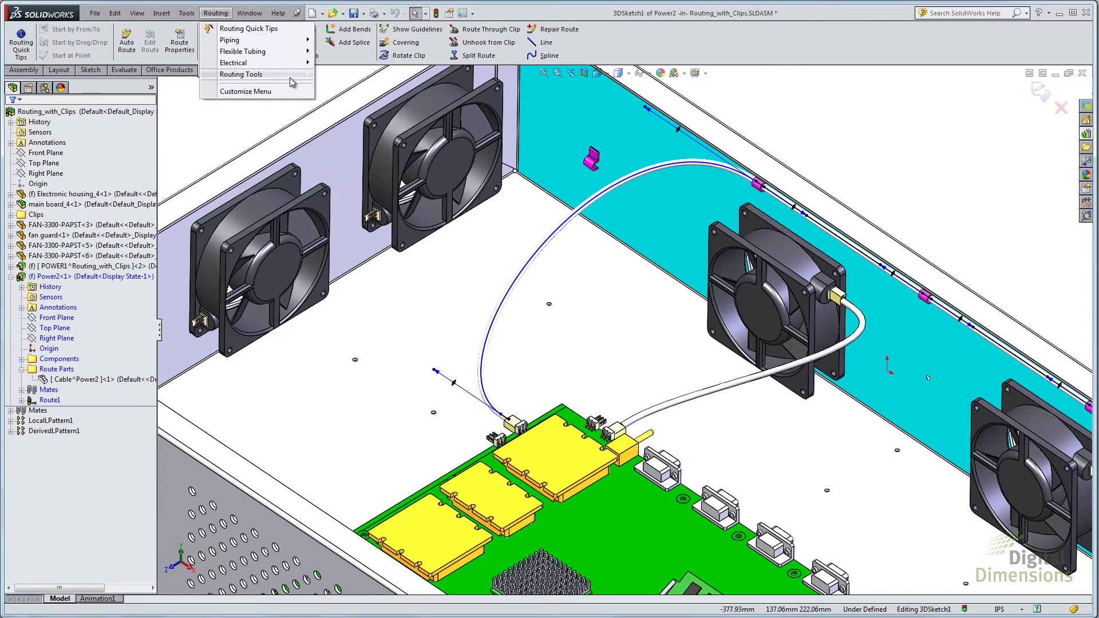
mouse_move(269, 74)
click(358, 87)
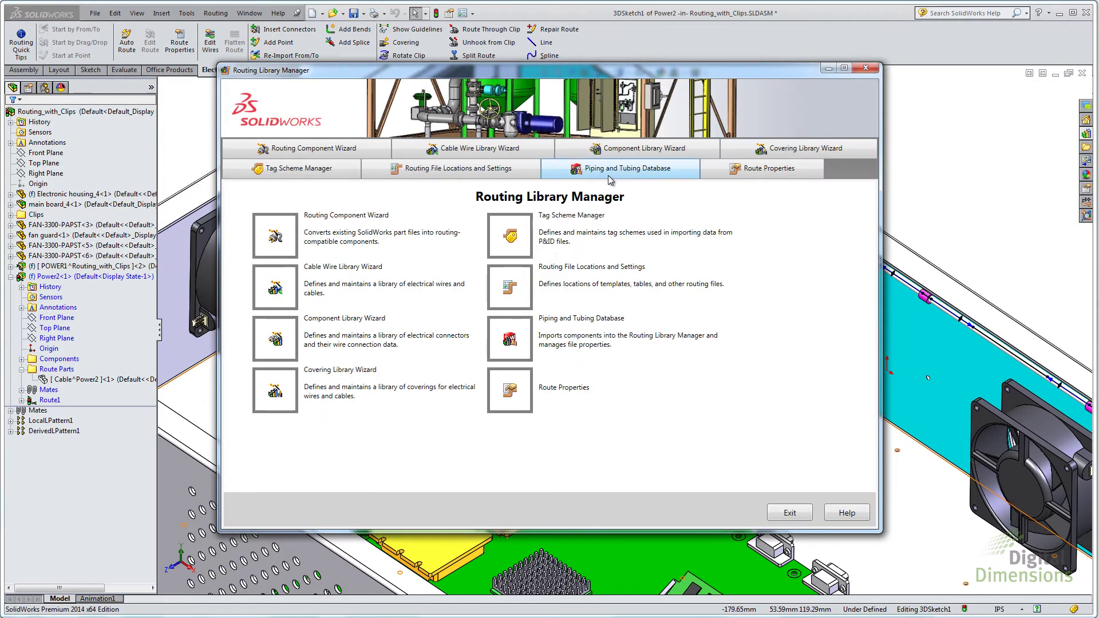
click(645, 152)
click(384, 327)
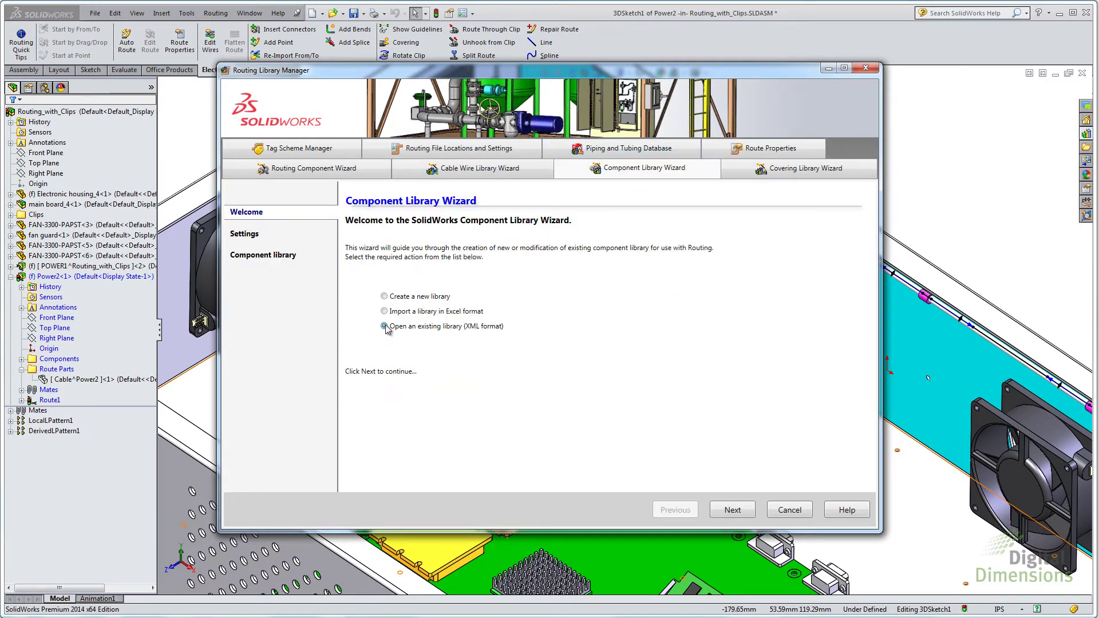
click(731, 509)
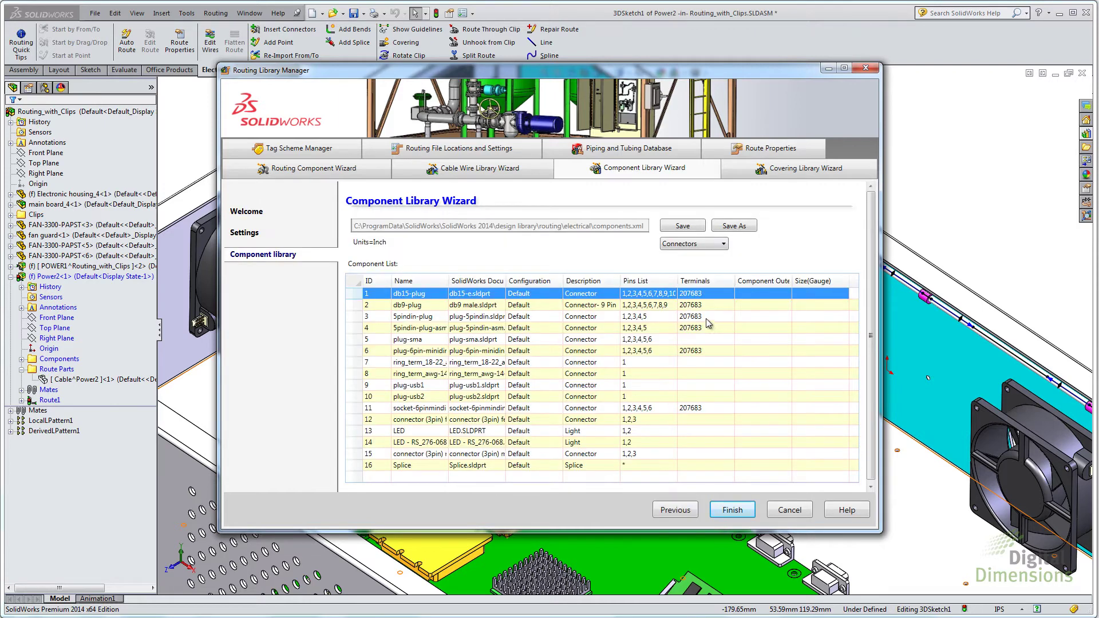
- Examine the Terminals, Seals, Plugs and Misc component lists, and exit the wizard and the Routing Library Manager
click(724, 244)
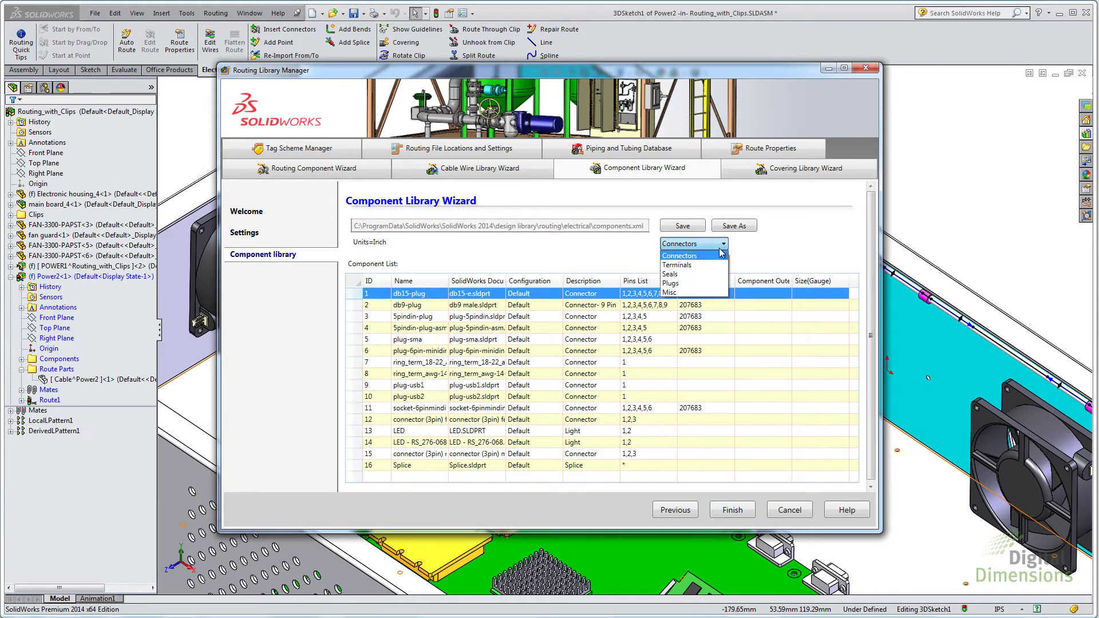
click(678, 265)
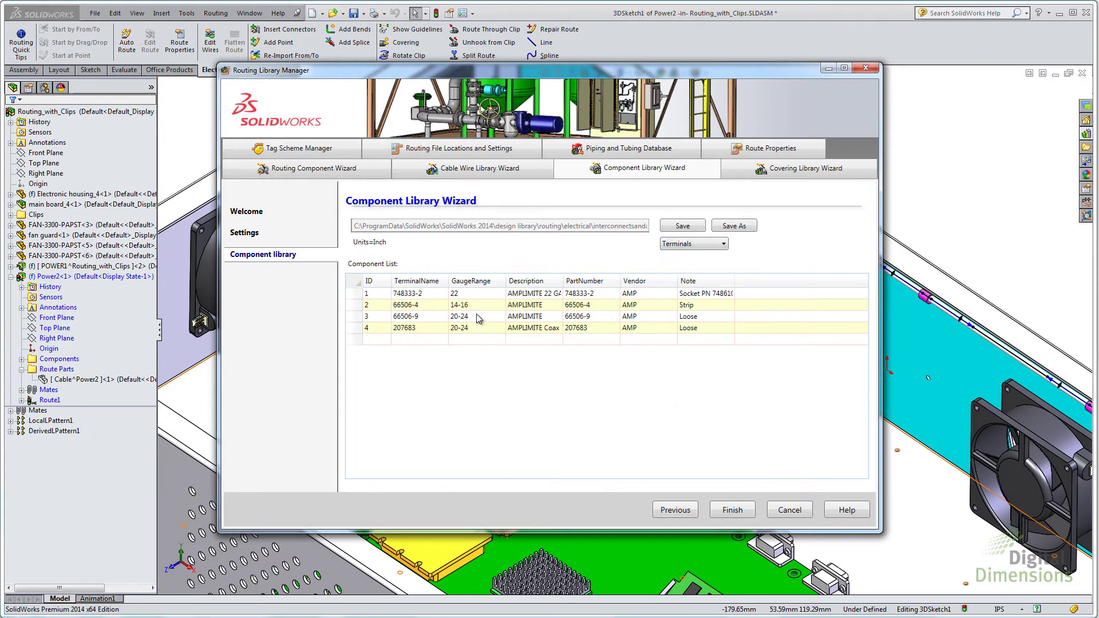
click(725, 246)
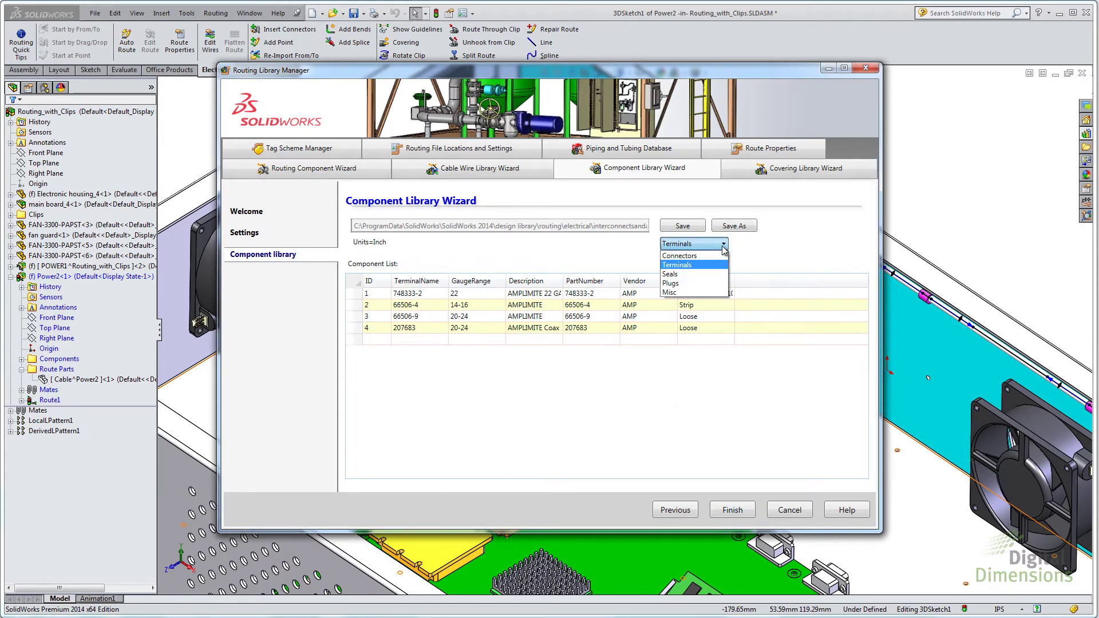
click(670, 274)
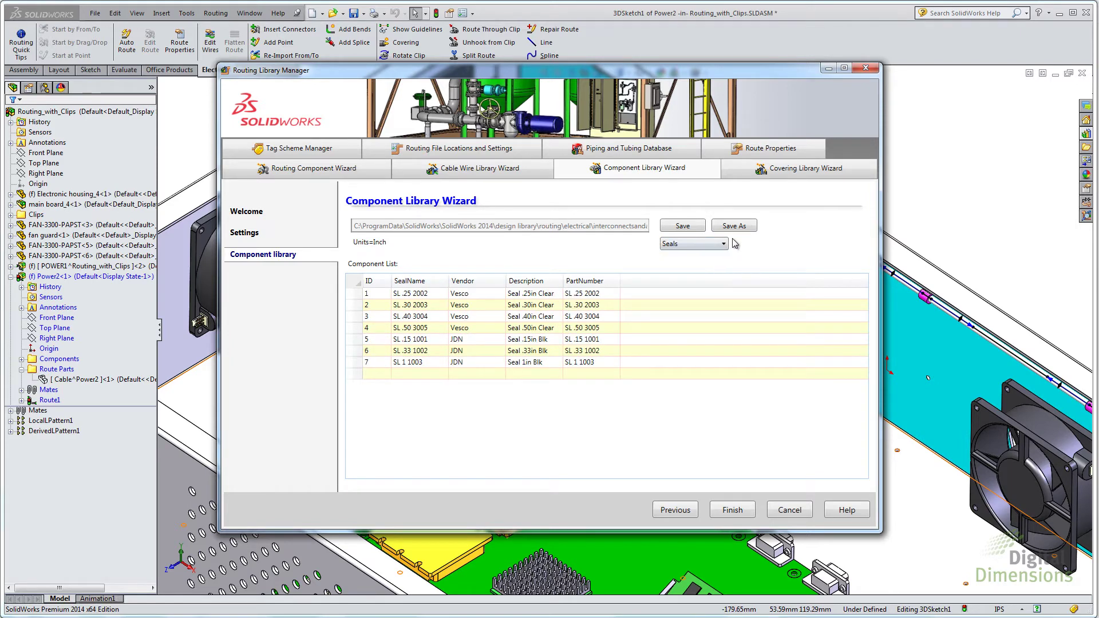
click(725, 246)
click(684, 283)
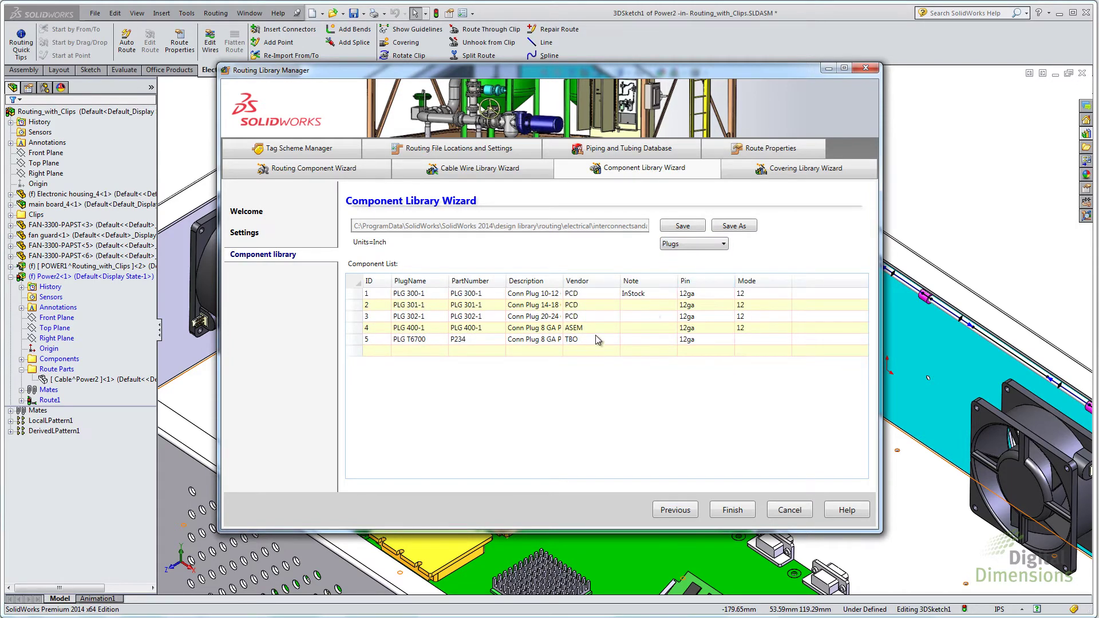
click(725, 245)
click(691, 294)
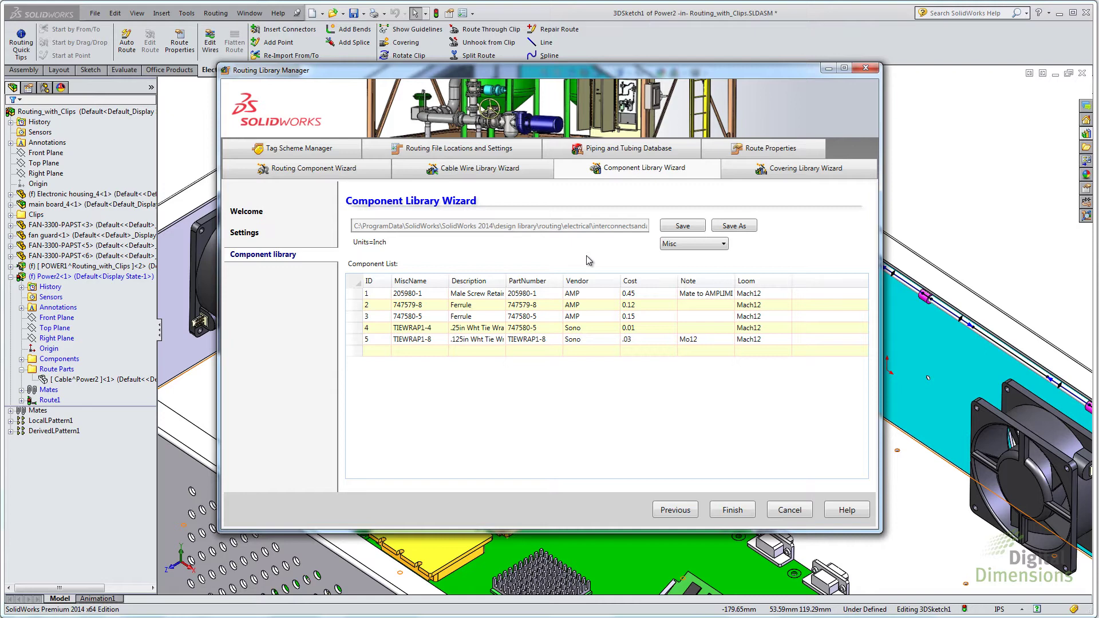
click(793, 510)
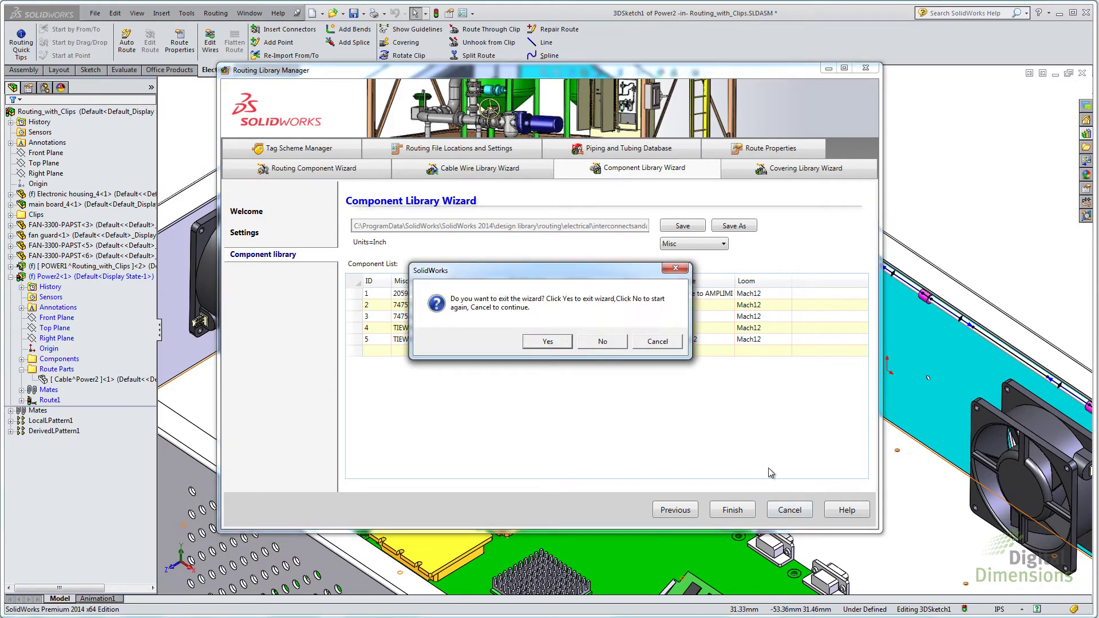
click(540, 342)
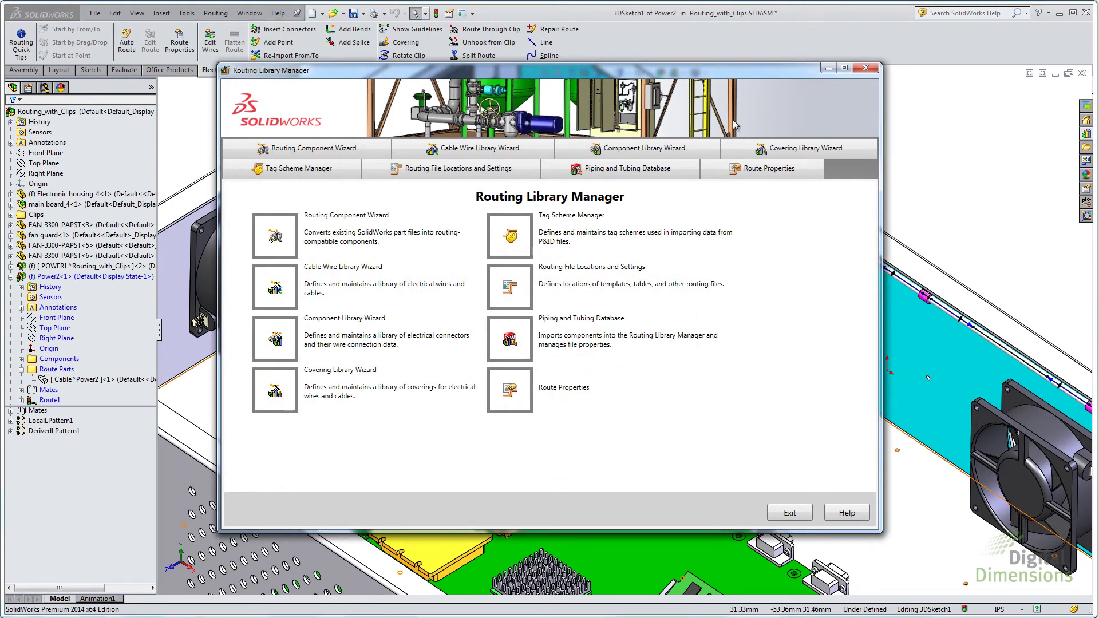
click(865, 68)
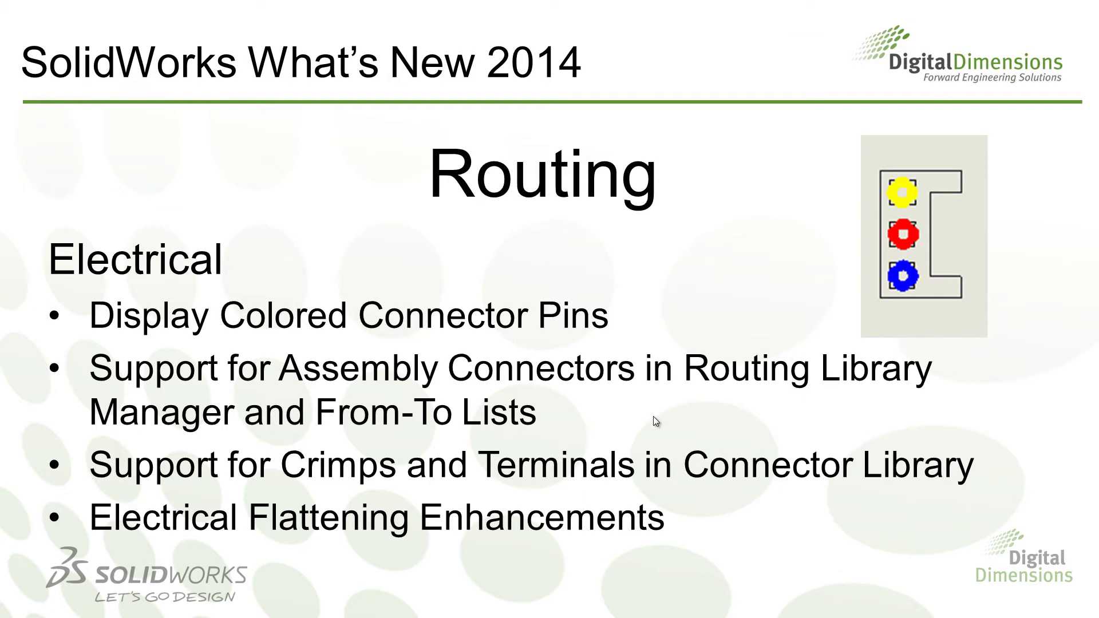
- Advance the PowerPoint presentation to the Electrical Flattening Enhancements slide and return to SolidWorks
click(654, 417)
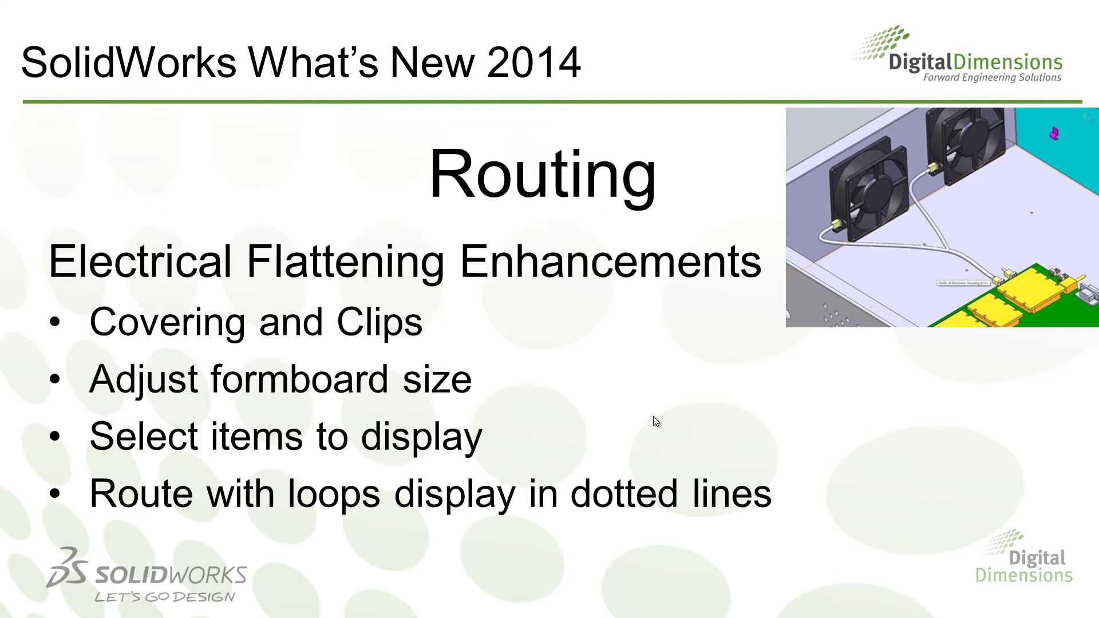
key(alt+Tab)
key(alt+Tab)
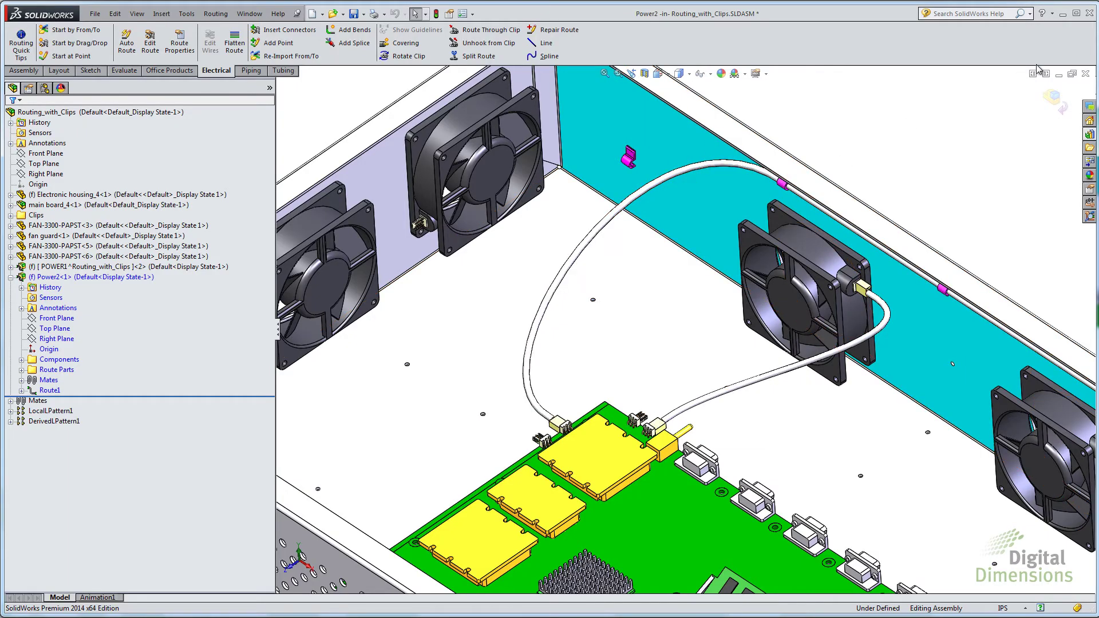
- Leave in-context editing of Power2 and start Flatten Route with Power2-1 as the route assembly
click(1053, 99)
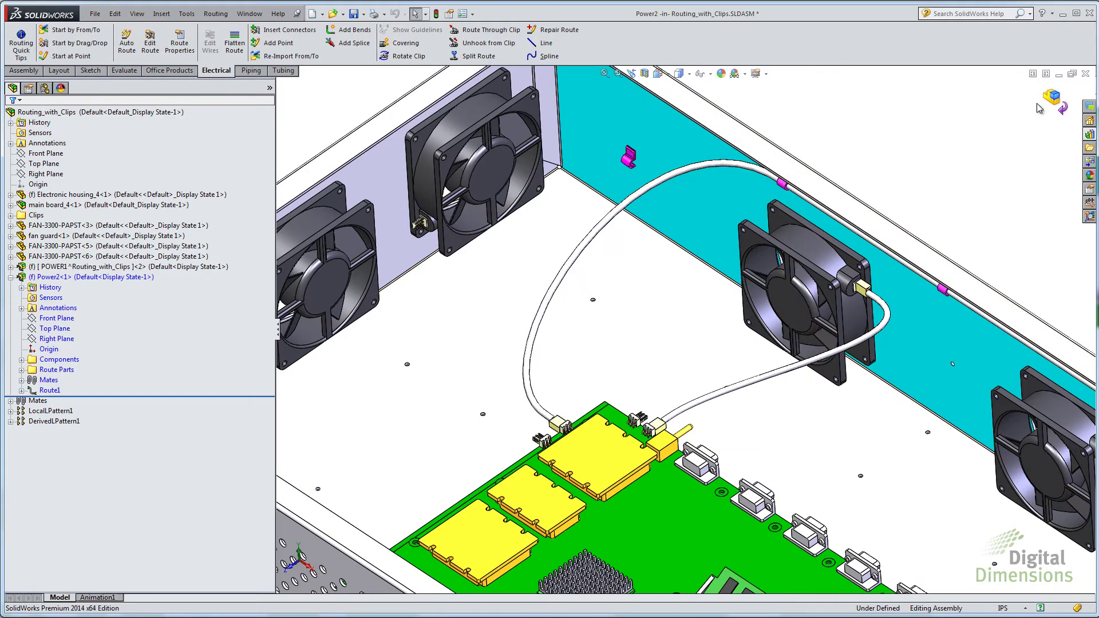
click(609, 220)
click(234, 52)
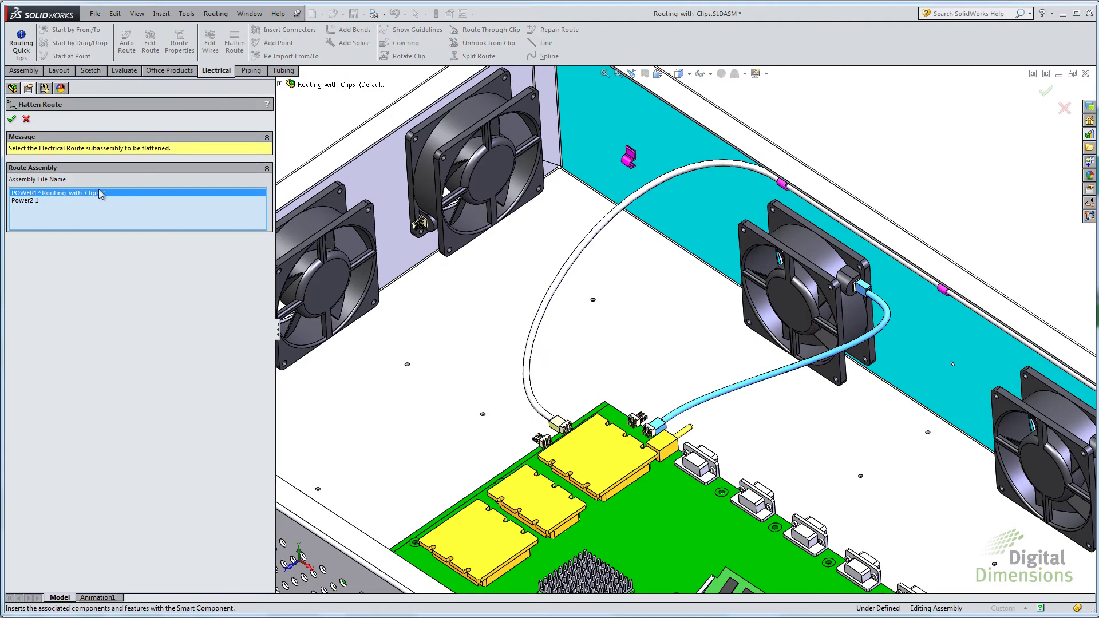
click(33, 201)
click(12, 120)
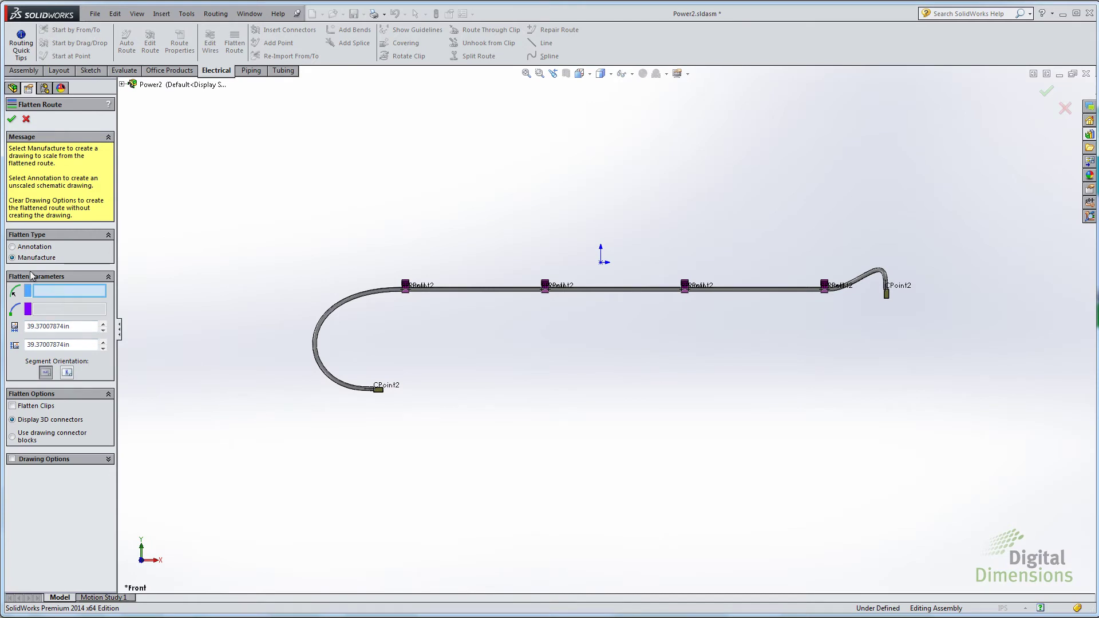
- Flatten the Power2 route with the Annotation type and the Flatten Clips option enabled
click(14, 248)
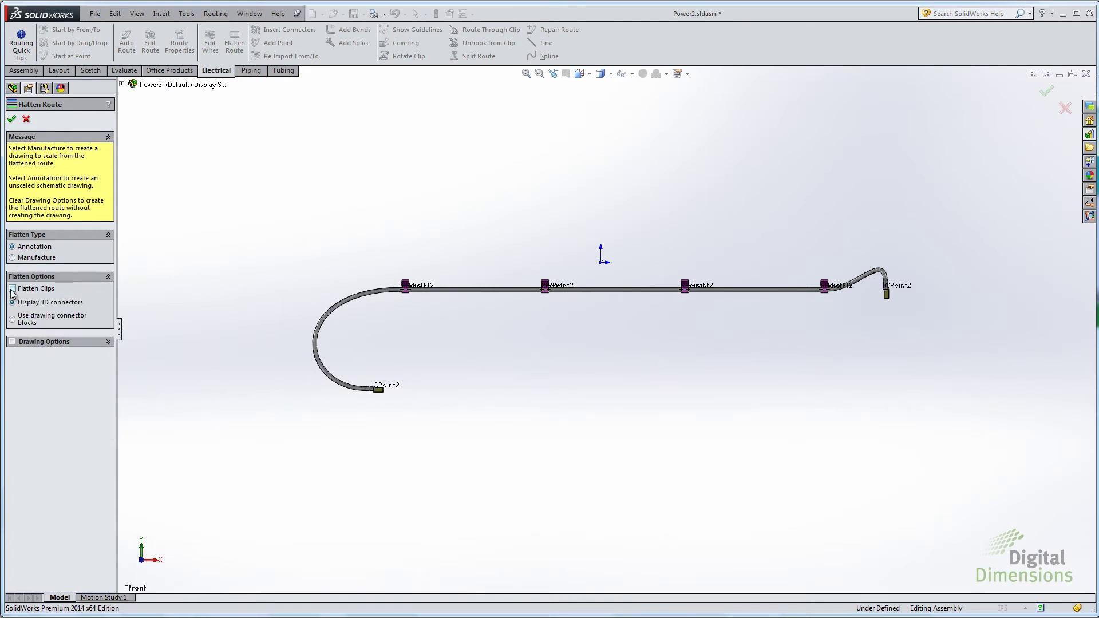
click(13, 289)
click(11, 119)
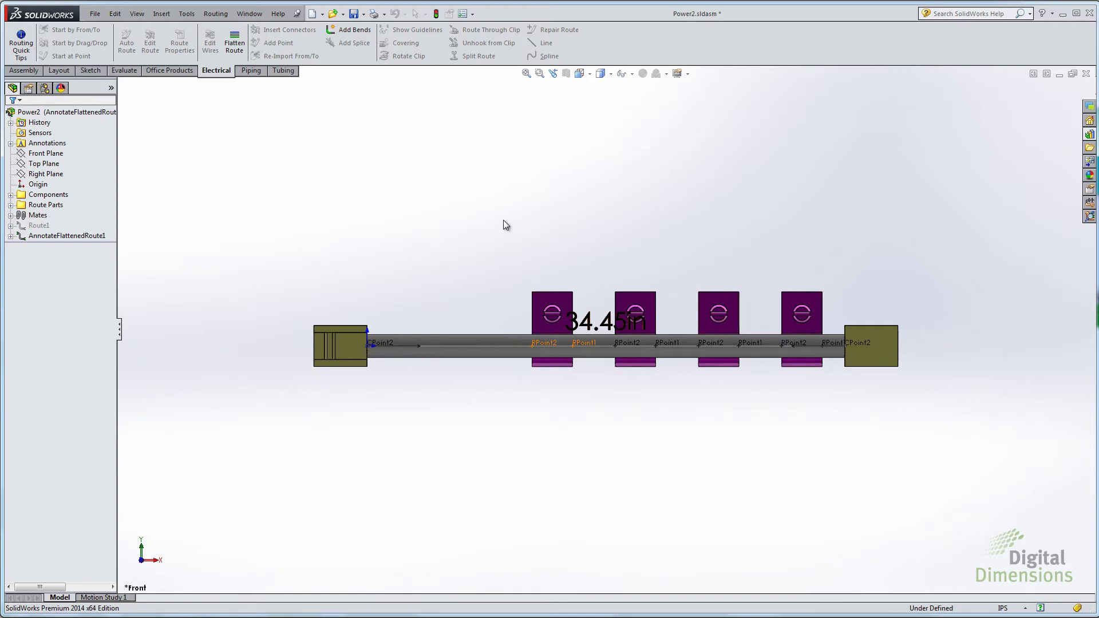
- Reactivate the original Route1 so that Power2 returns to its unflattened Default configuration
click(31, 227)
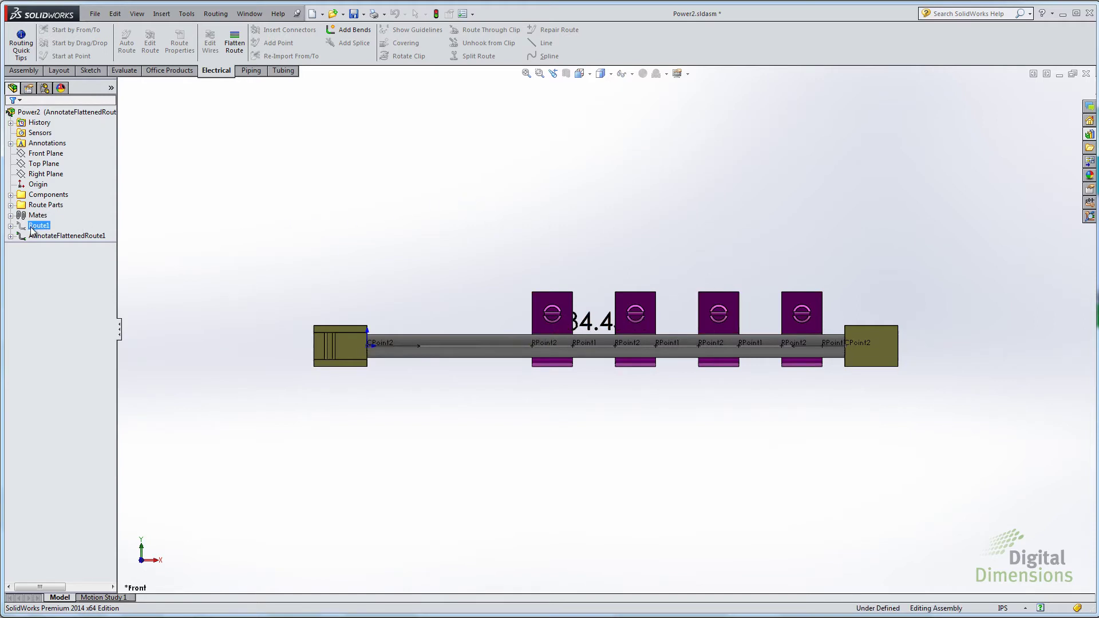
double_click(32, 228)
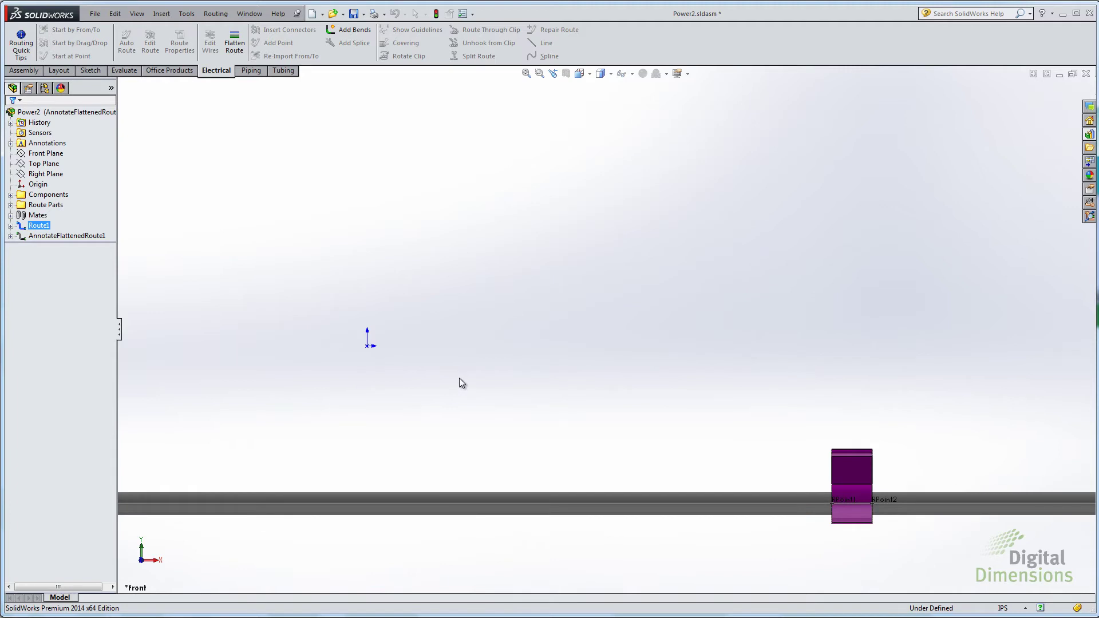
click(80, 238)
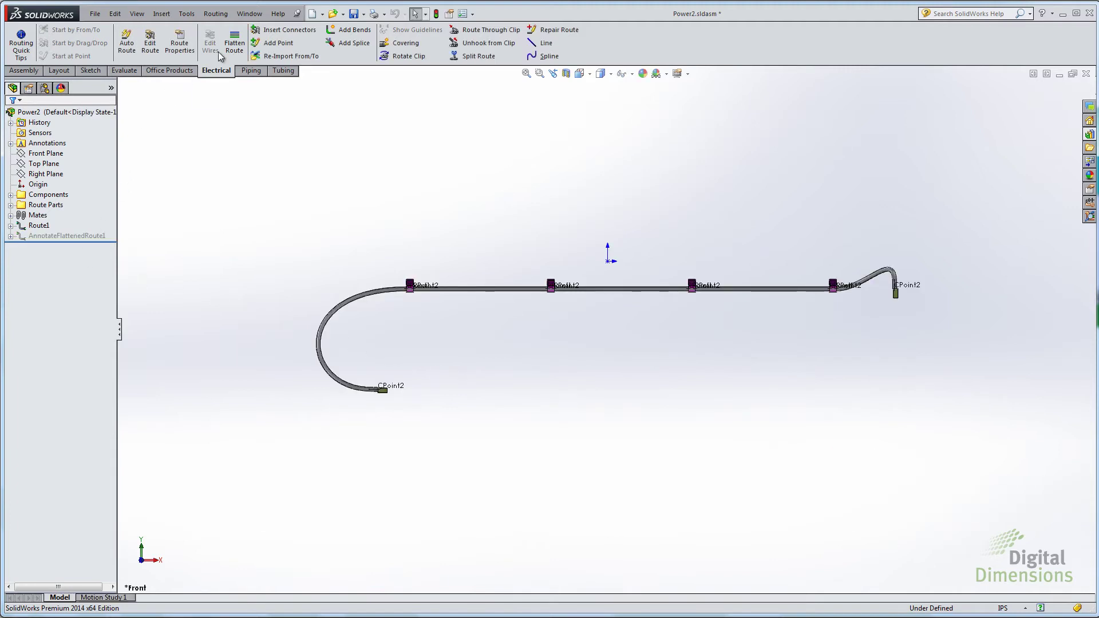
- Flatten the Power2 route with the Manufacture type, using the large curved end segment as reference and enabling Flatten Clips
click(235, 43)
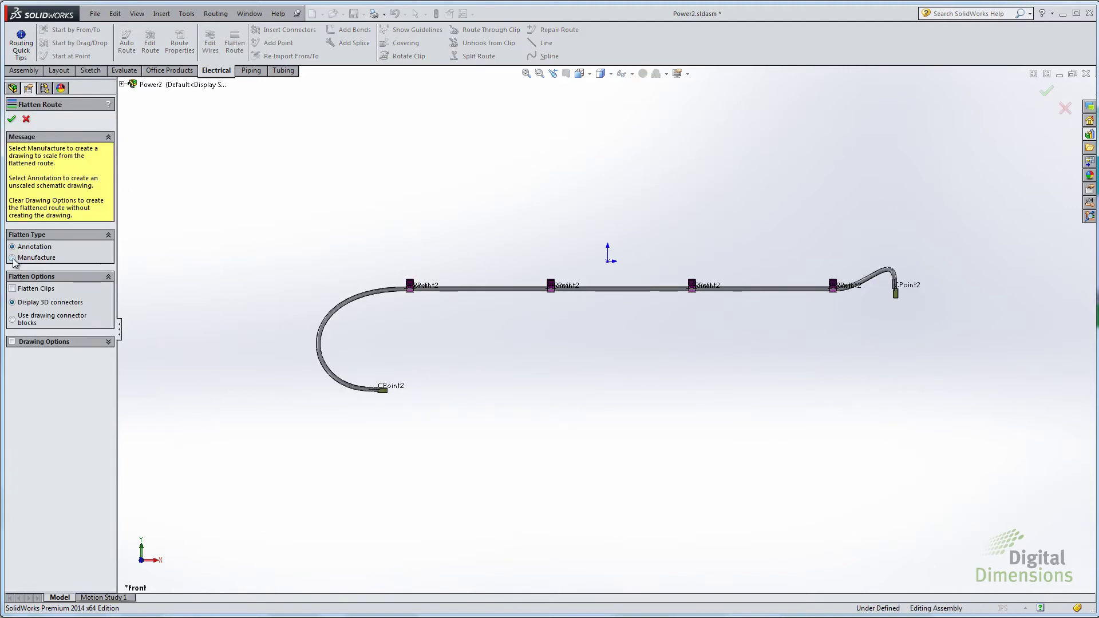
click(12, 257)
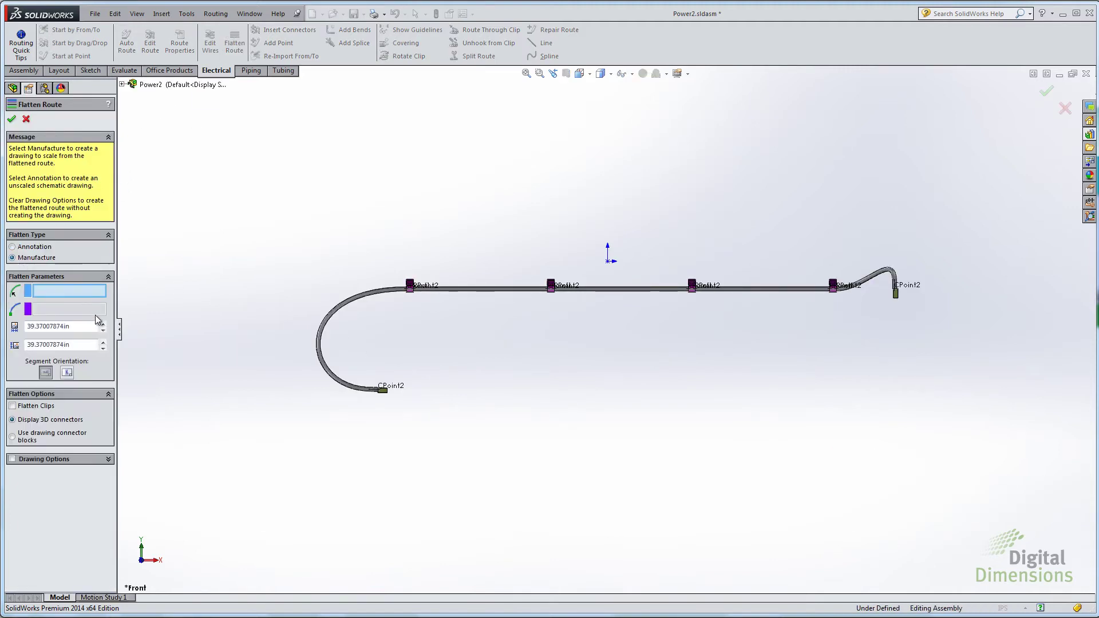
click(318, 344)
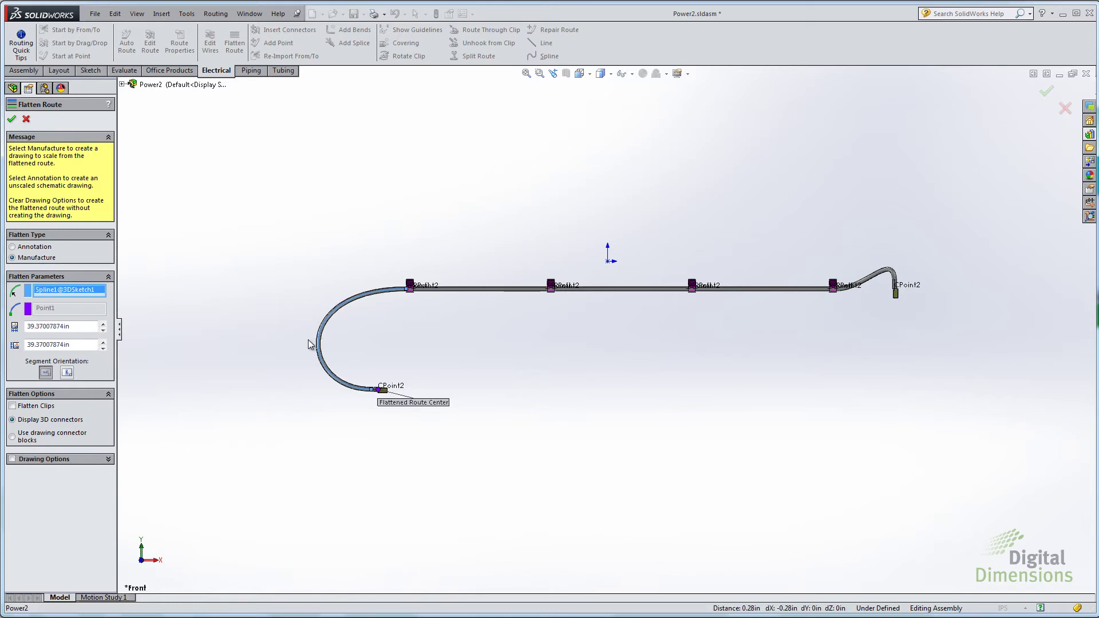
click(12, 407)
click(12, 119)
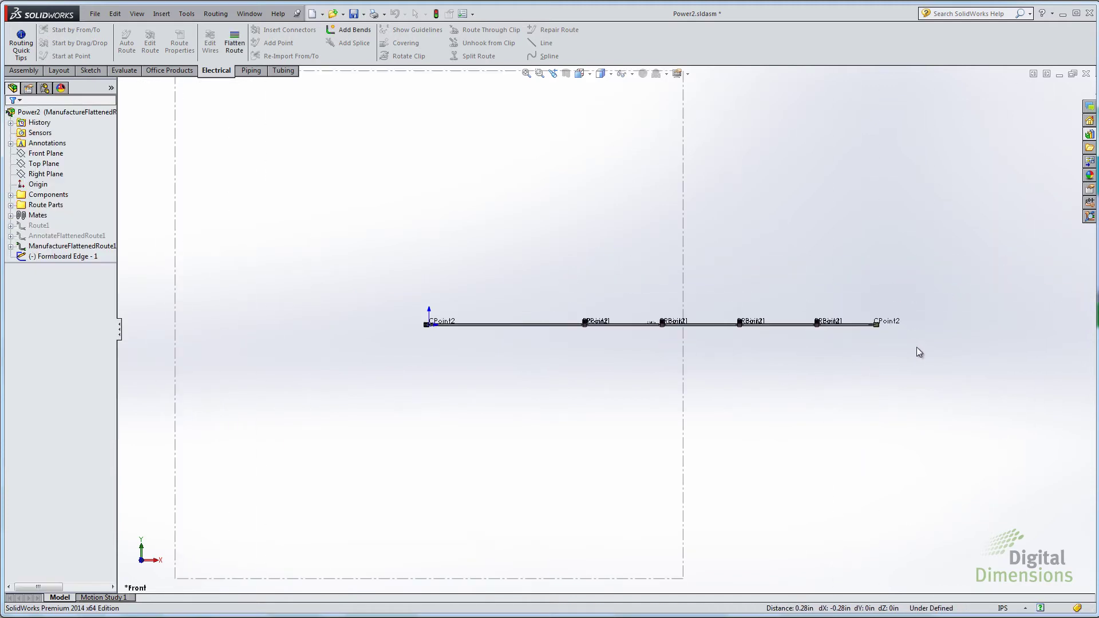
- Start editing the flattened route and set the formboard width to 1110 mm, height to 920 mm and X offset to 440 mm
scroll(847, 348, up, 2)
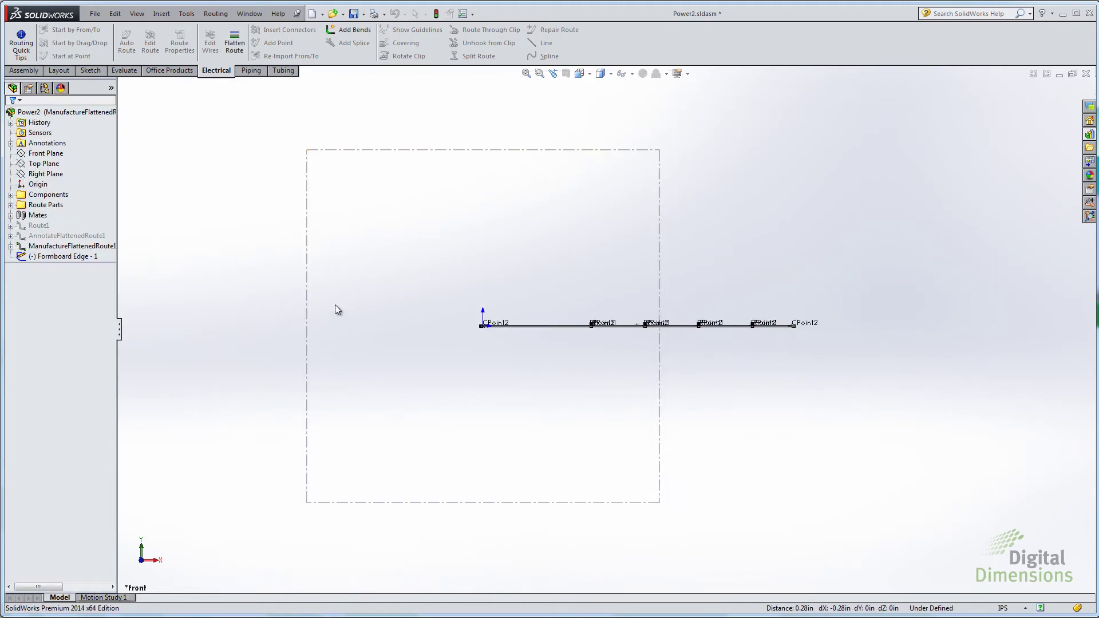
right_click(554, 326)
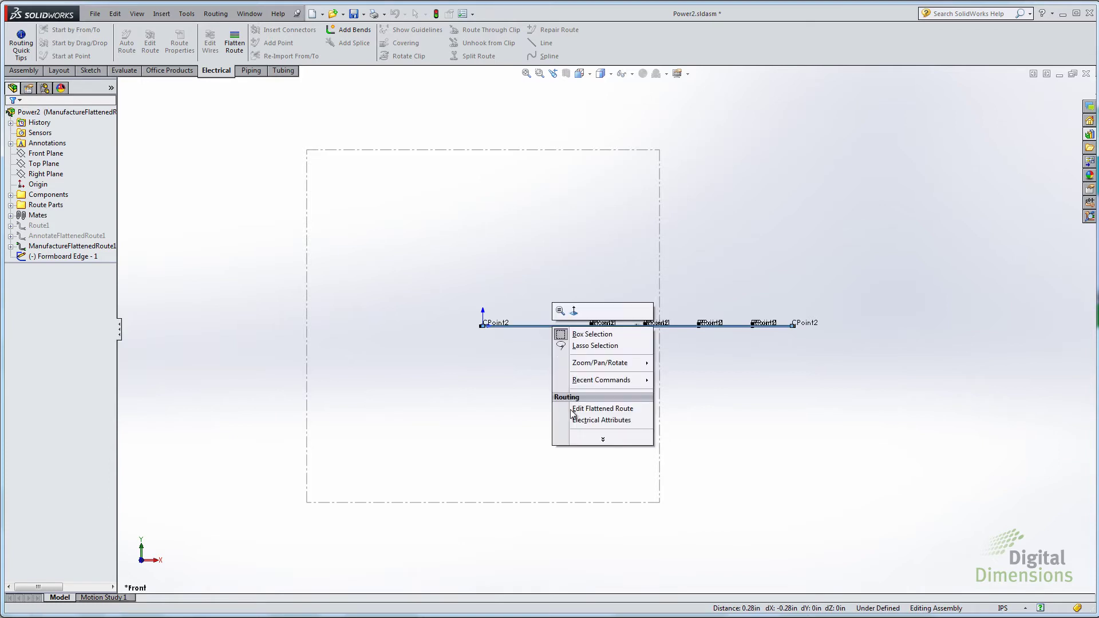
click(601, 409)
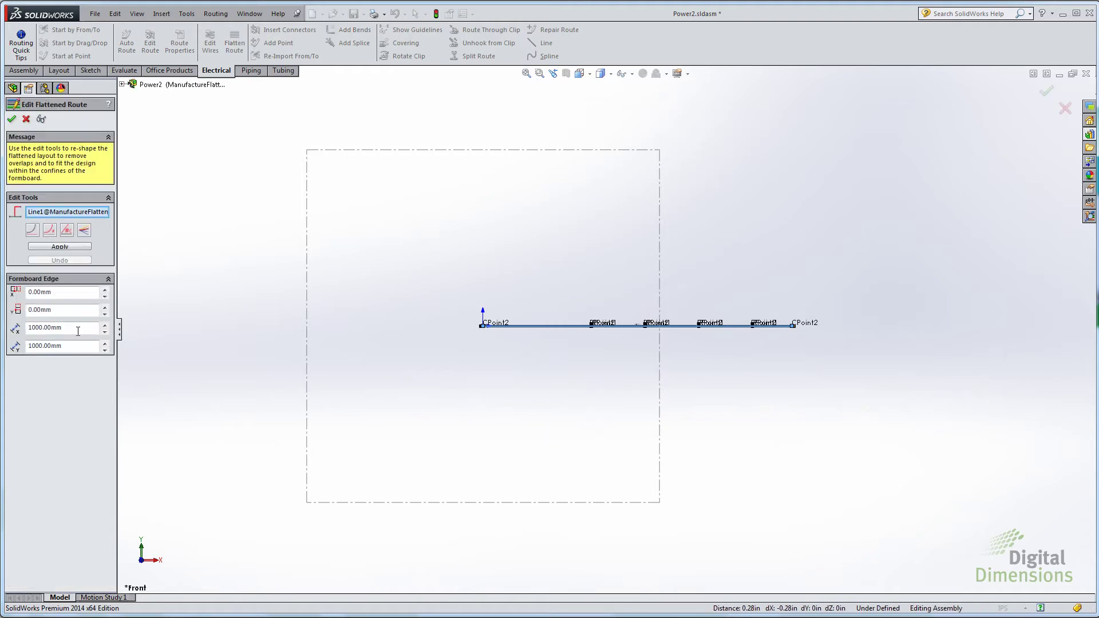
click(104, 325)
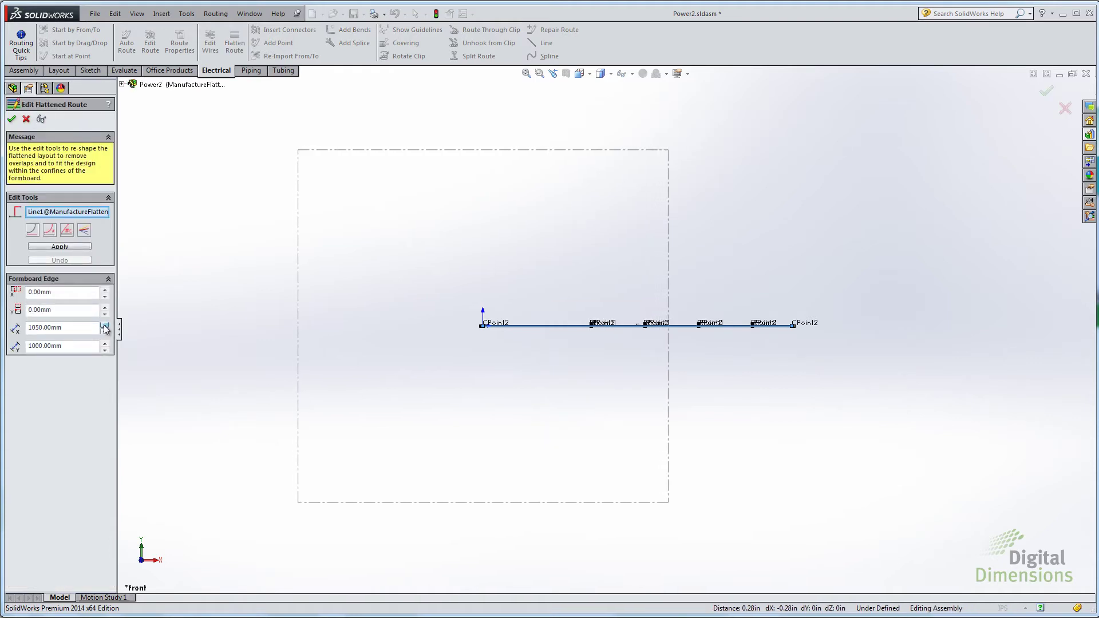
click(105, 350)
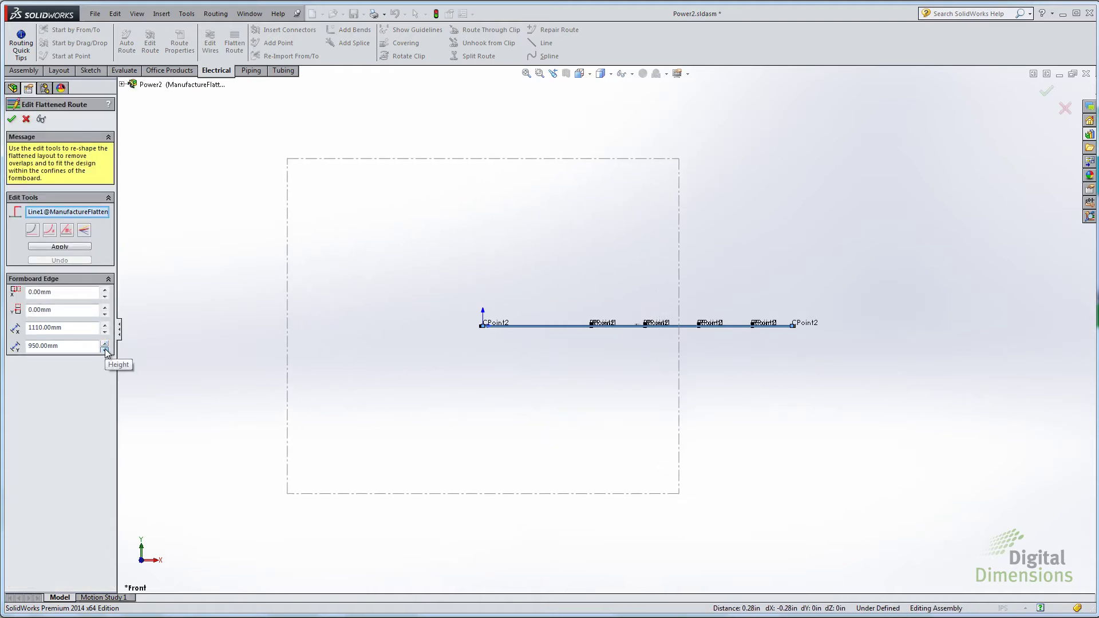
click(105, 290)
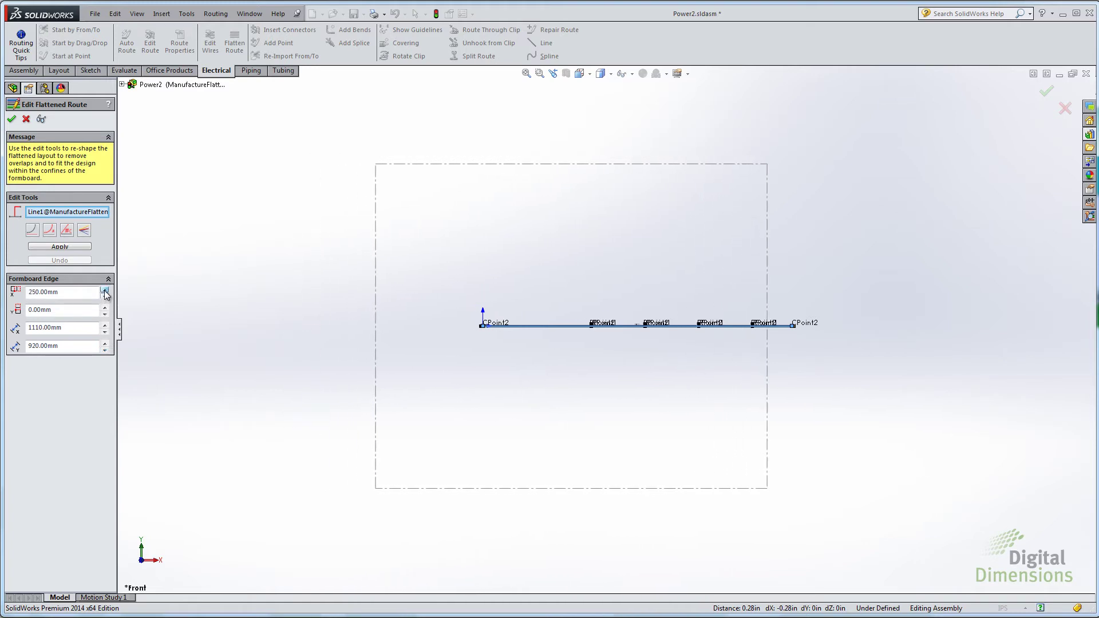
scroll(902, 379, down, 1)
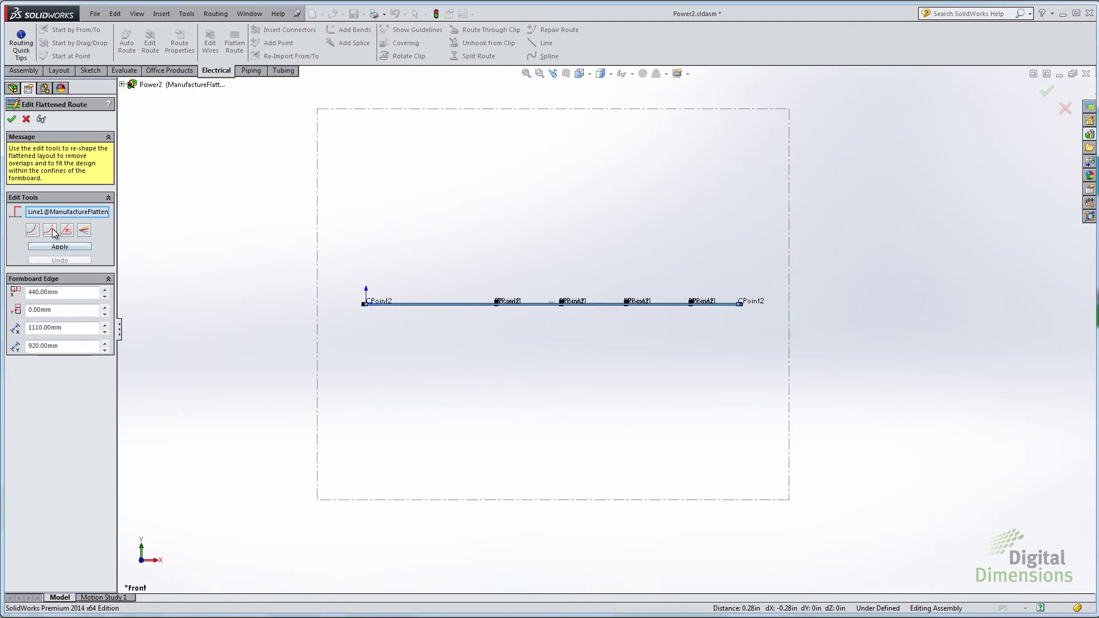
- Bend the flattened route 90 degrees with a 10 mm radius at 50%, and bend the resulting vertical segment likewise at 51%
click(50, 231)
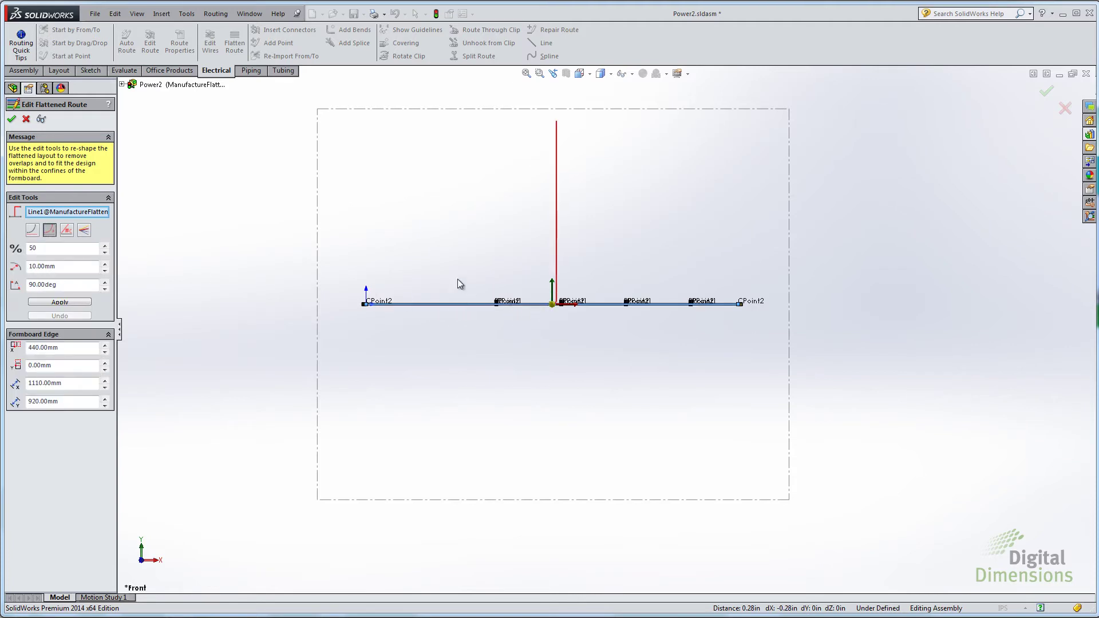
click(59, 302)
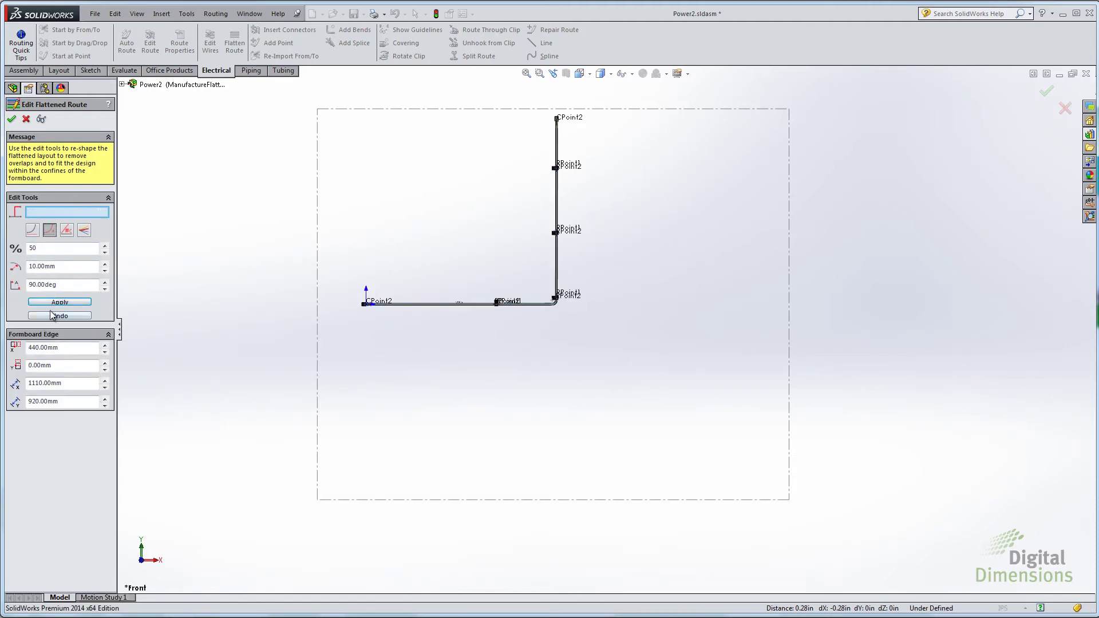
click(554, 208)
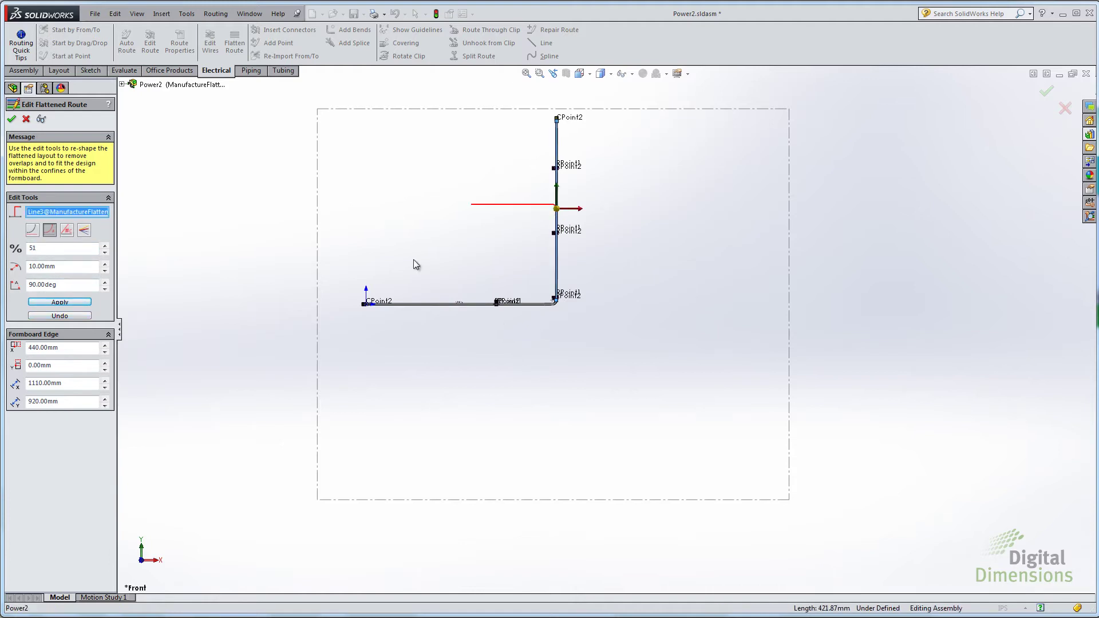
click(59, 301)
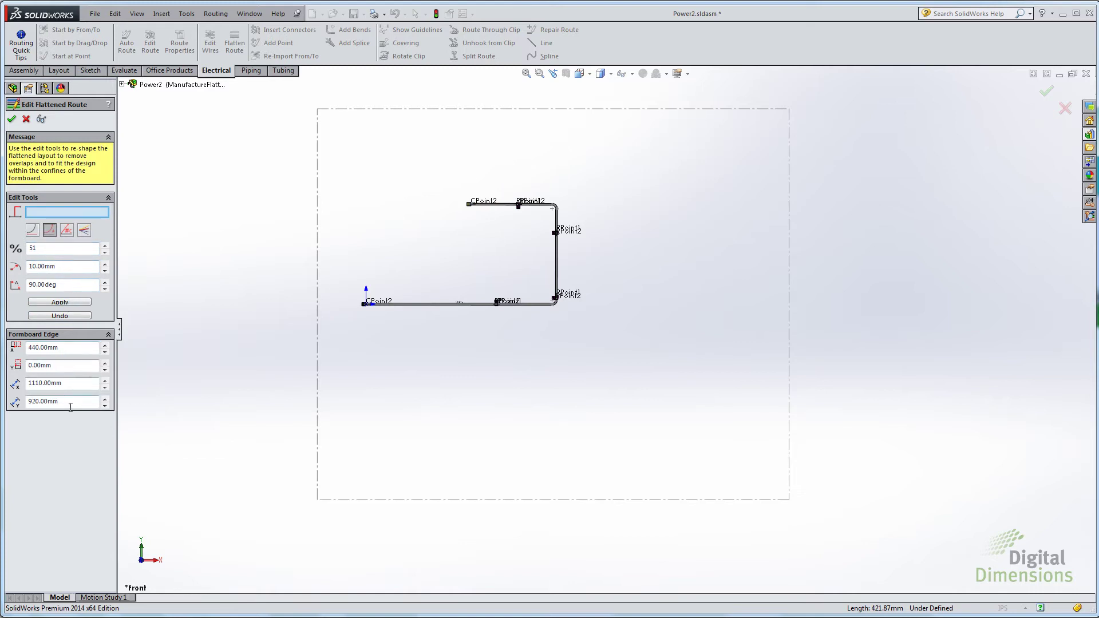
- Reduce the formboard to 900 mm wide and 710 mm high, decrease its X offset, and accept the flattened route edits
click(108, 386)
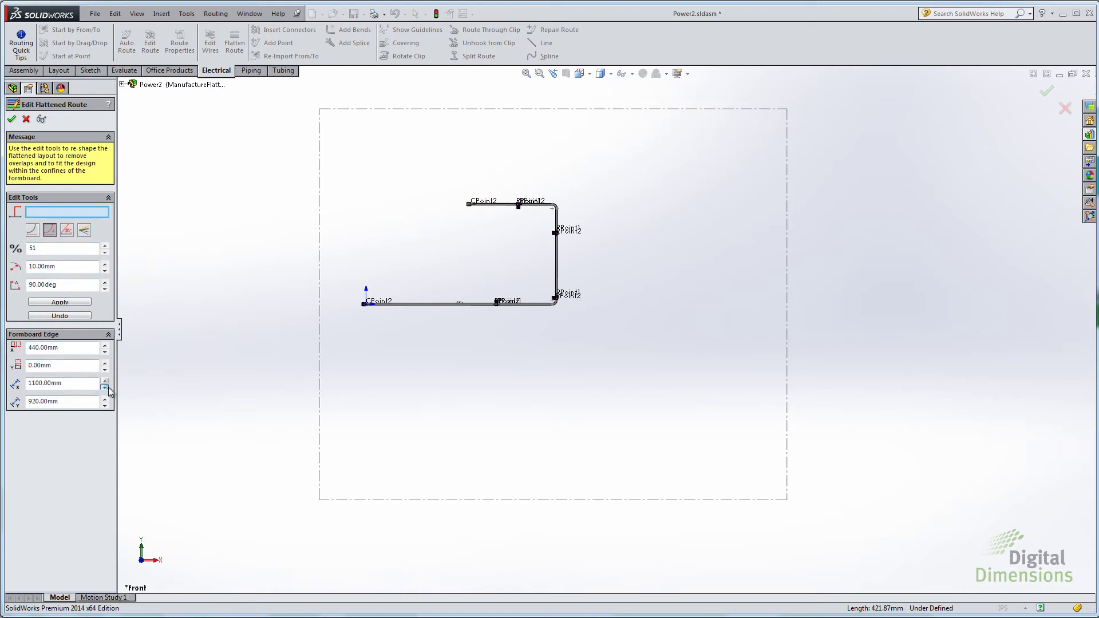
click(105, 406)
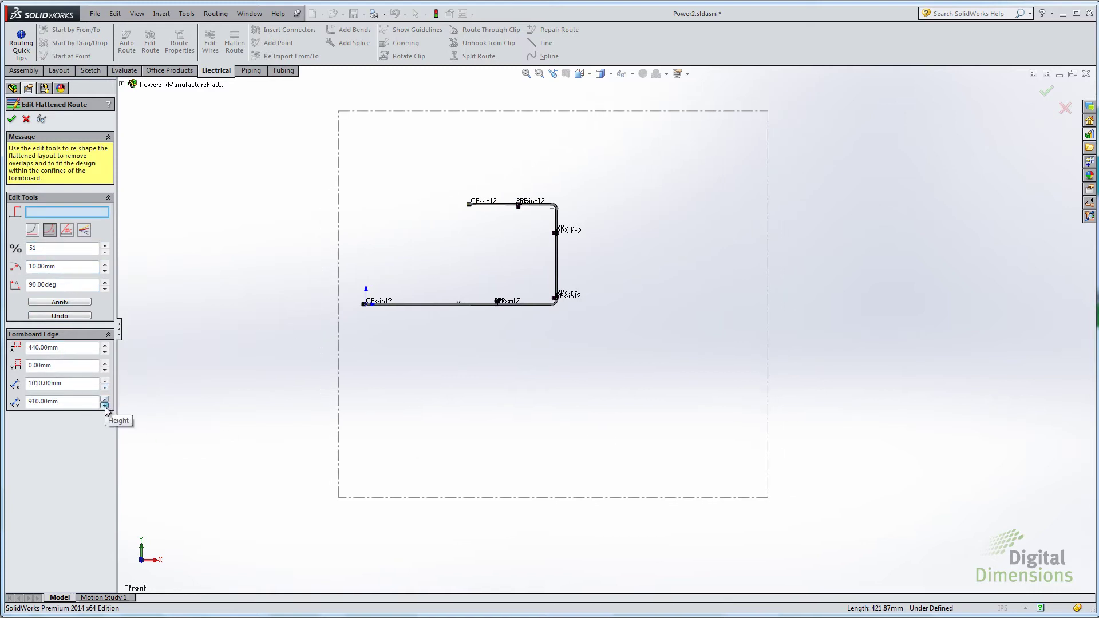
click(106, 387)
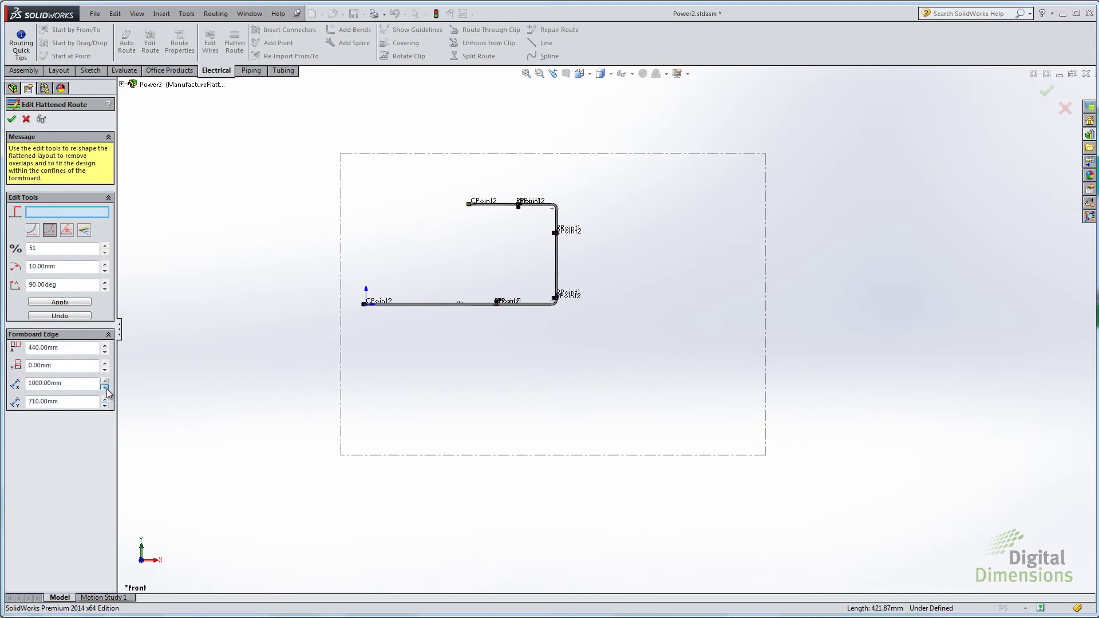
click(105, 346)
click(105, 346)
click(104, 353)
click(105, 352)
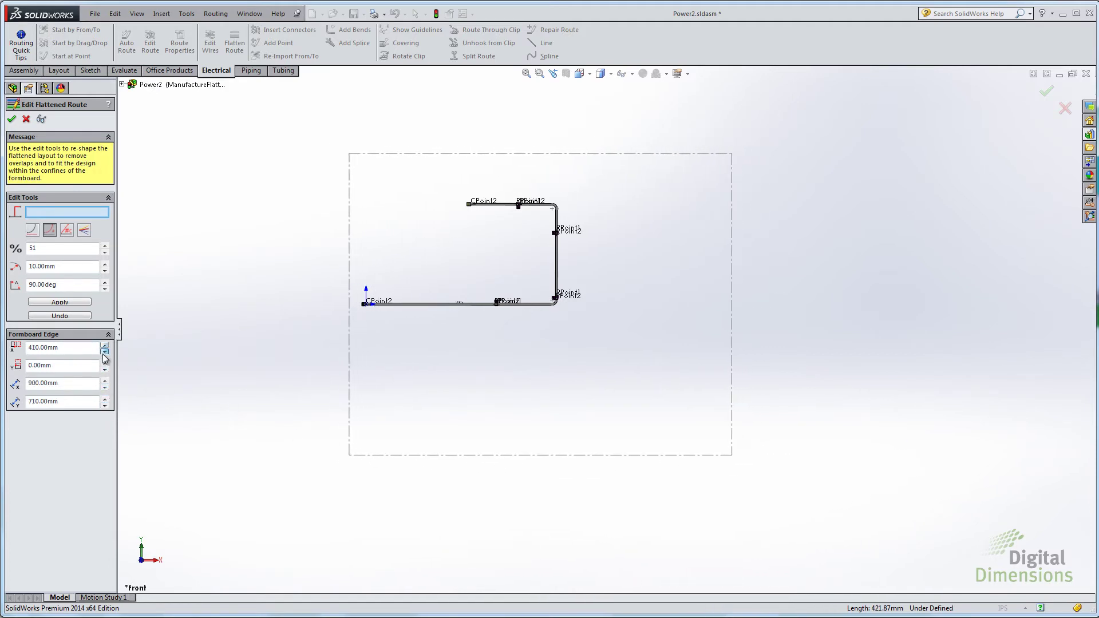
click(12, 119)
- Create a d - landscape drawing of the flattened route with electrical BOM, cut list, connector table and balloons, adding the wire length field to the BOM
click(235, 43)
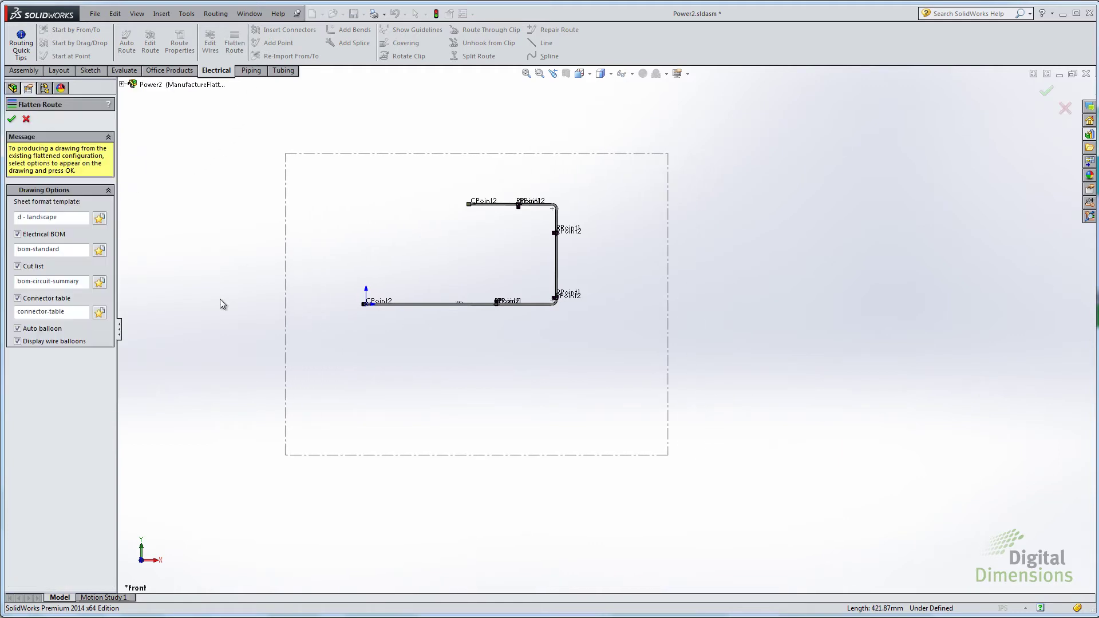
click(12, 119)
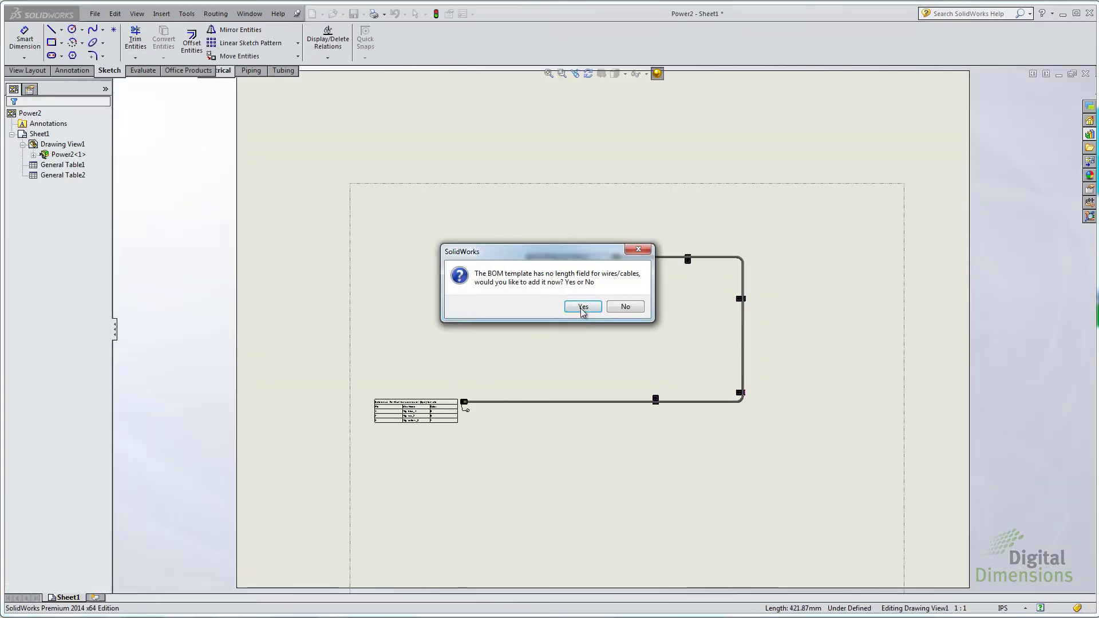
click(574, 302)
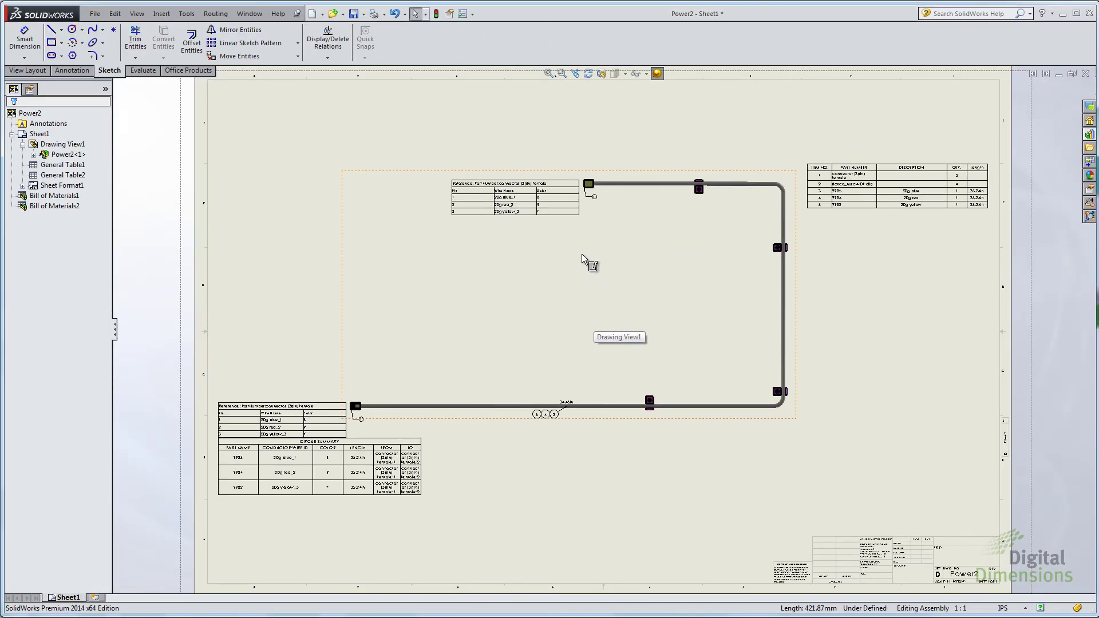
scroll(582, 253, down, 2)
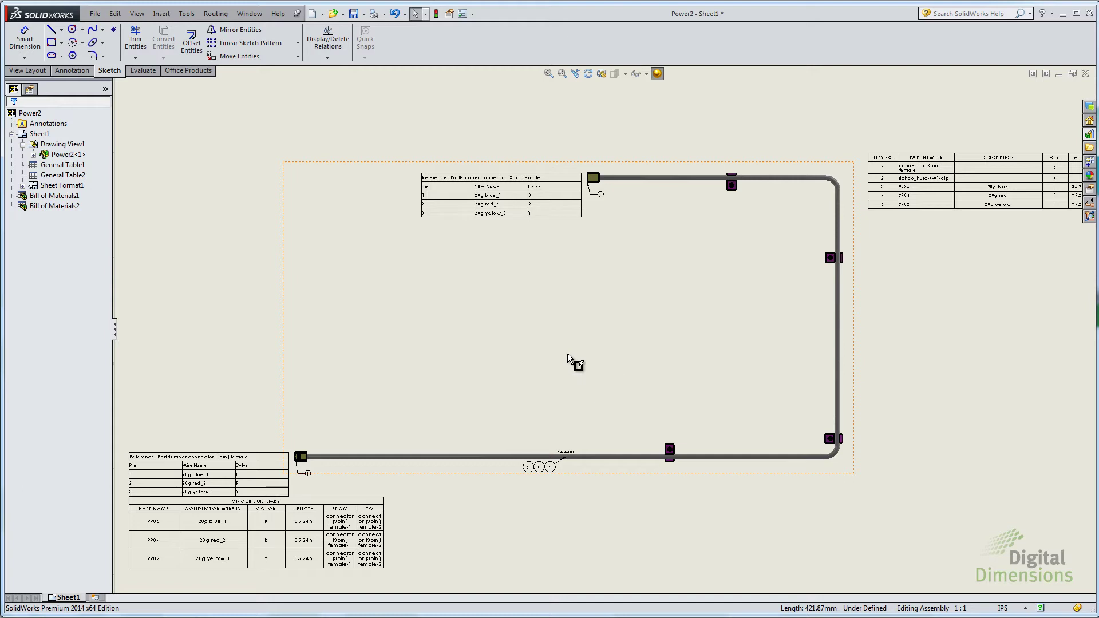
- Switch to the PowerPoint presentation and advance to the Piping and Tubing slide
key(alt+Tab)
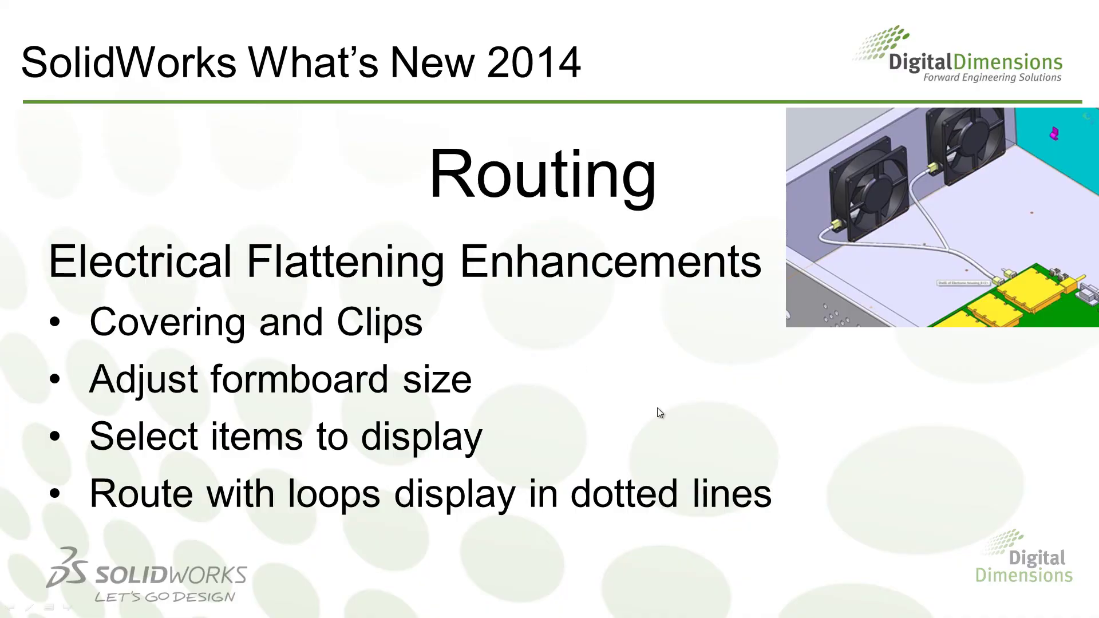
key(Right)
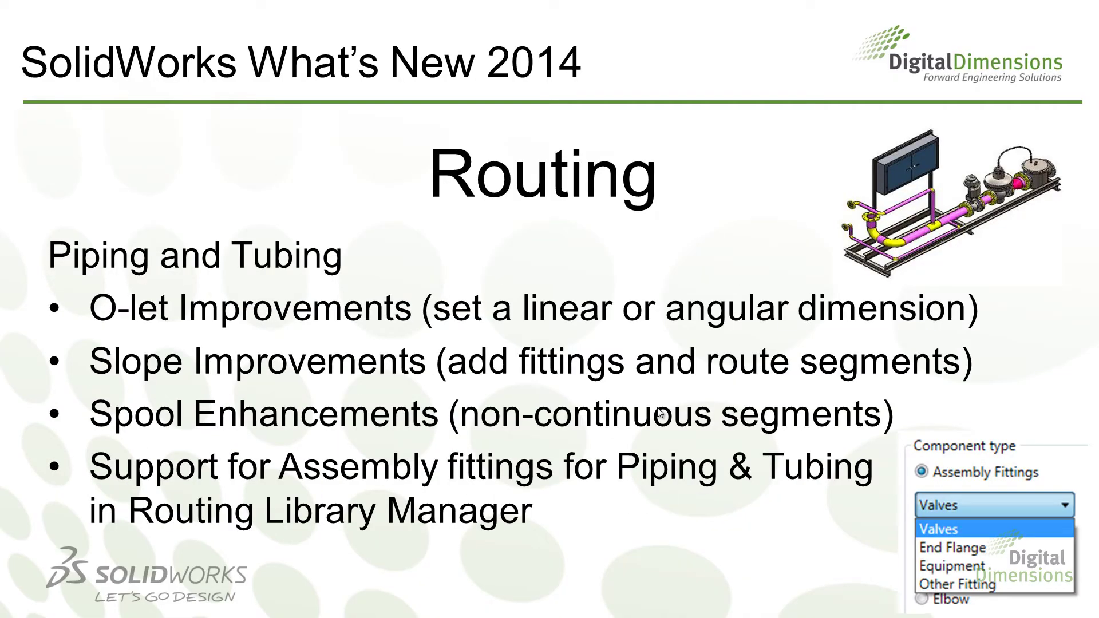
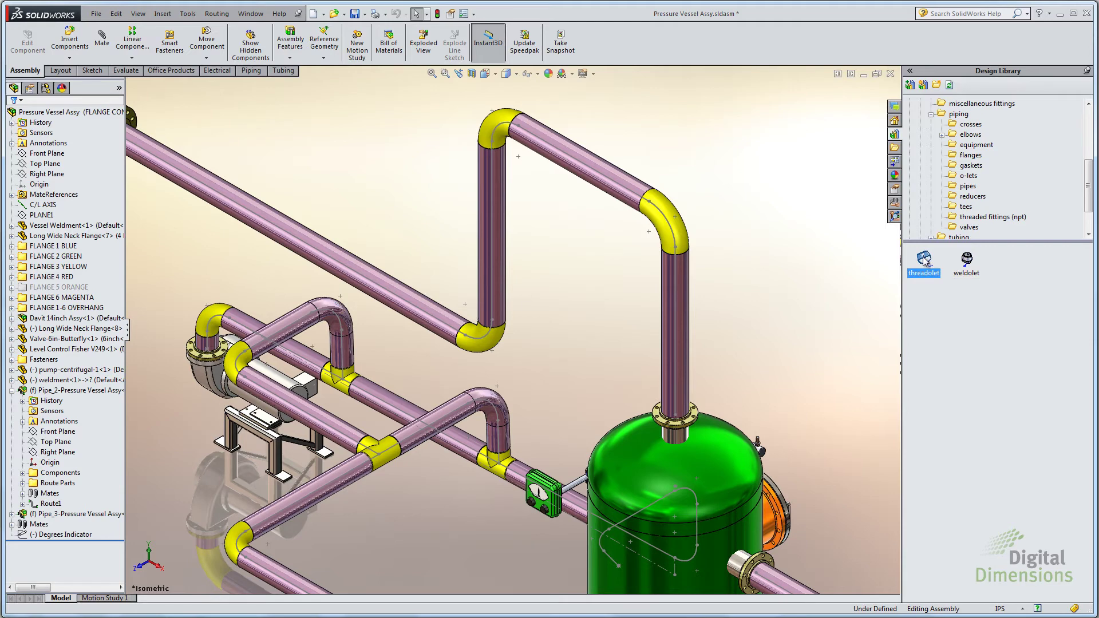
- Open the Pipe_2 route for editing and place one threadolet in the 6 X 2.0 configuration on the vertical pipe run
mouse_move(925, 261)
mouse_down()
mouse_move(493, 236)
mouse_move(922, 263)
mouse_up()
right_click(490, 208)
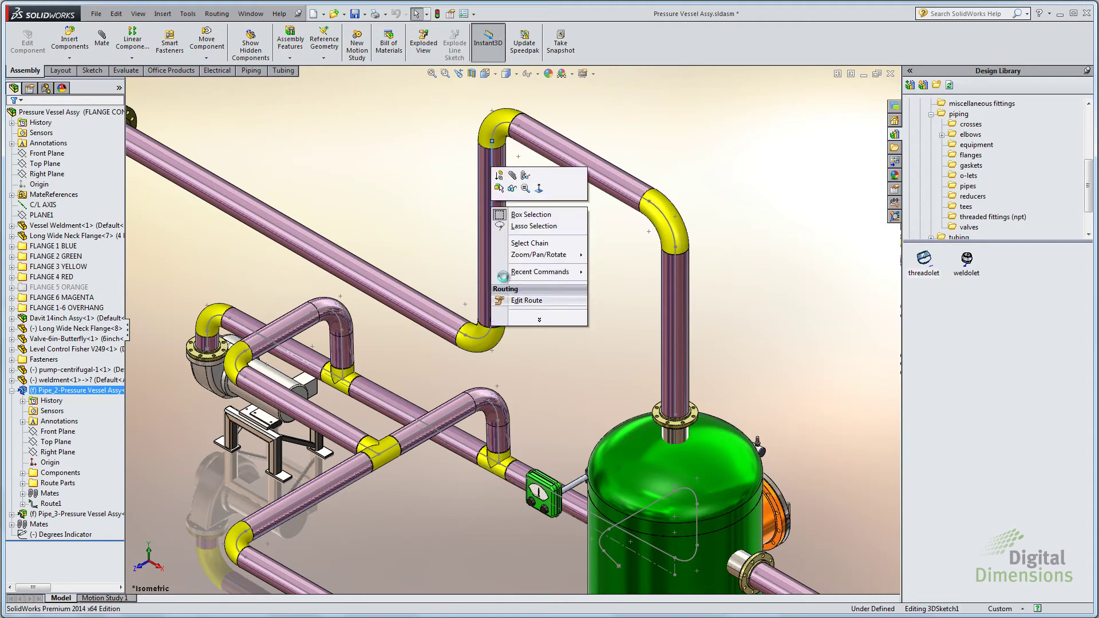
click(517, 299)
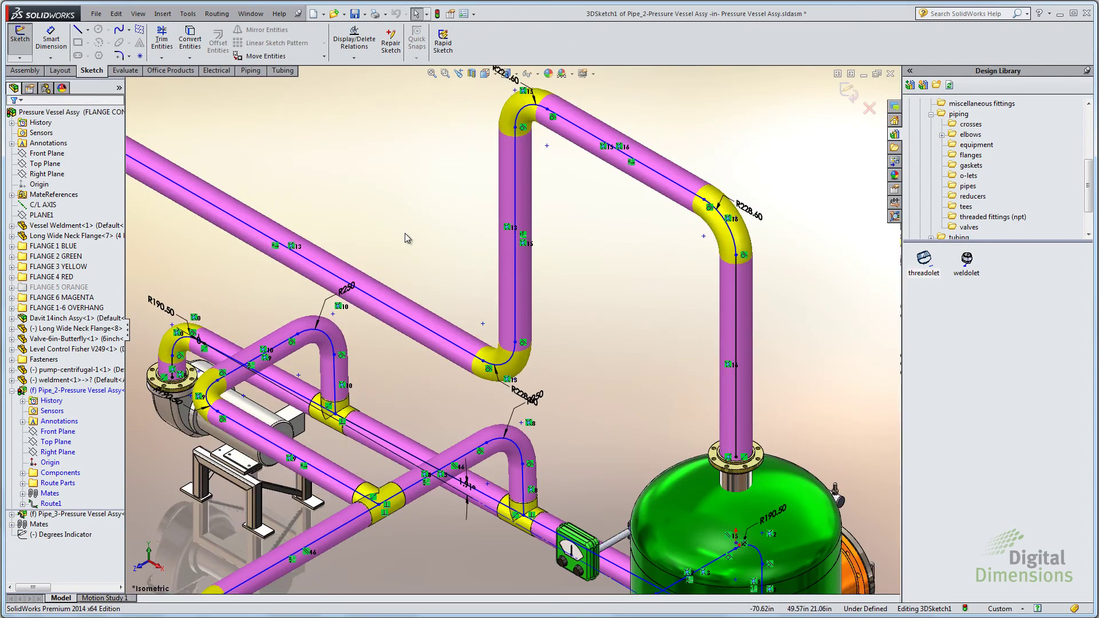
scroll(405, 238, down, 3)
mouse_move(924, 259)
mouse_down()
mouse_move(578, 269)
mouse_move(543, 282)
mouse_up()
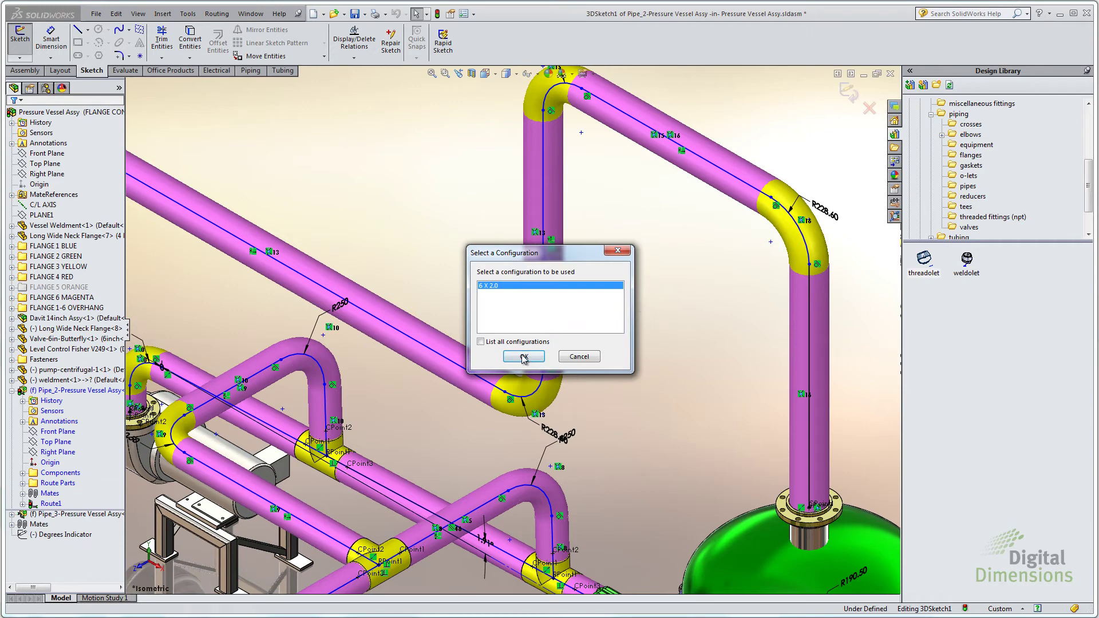
click(523, 357)
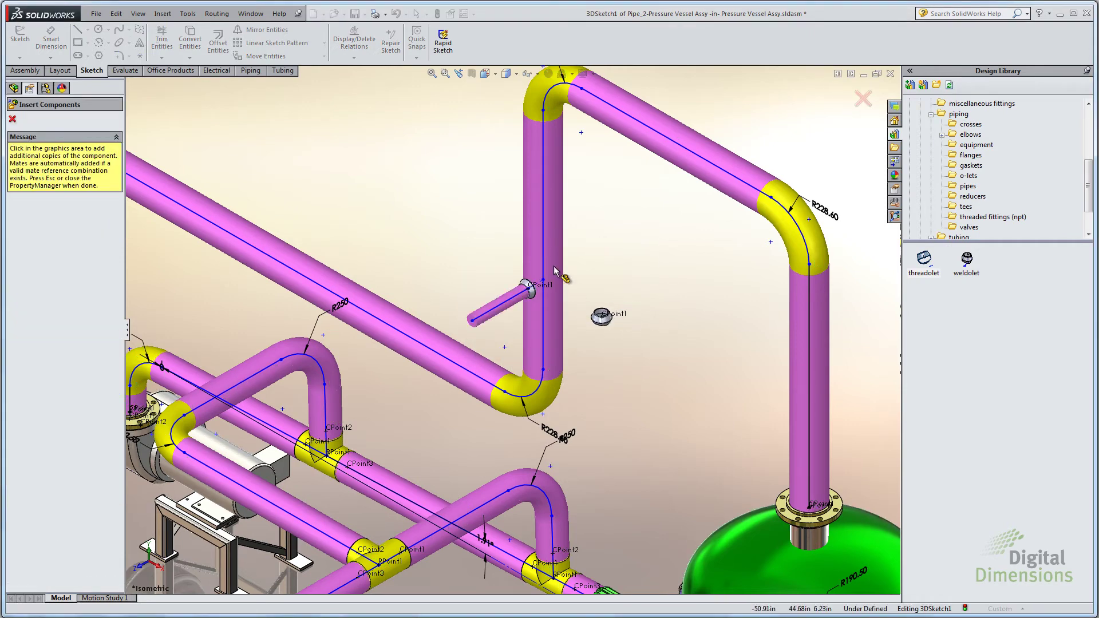
key(Escape)
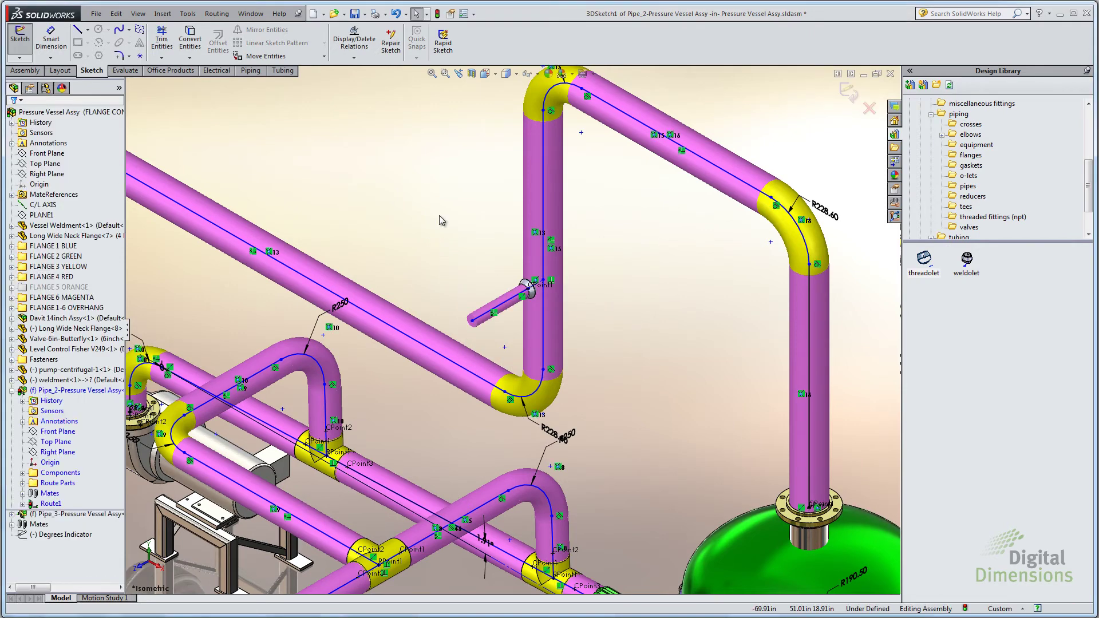
- Dimension the distance between the upper elbow's lower end point and the threadolet's stub line
click(572, 73)
click(538, 74)
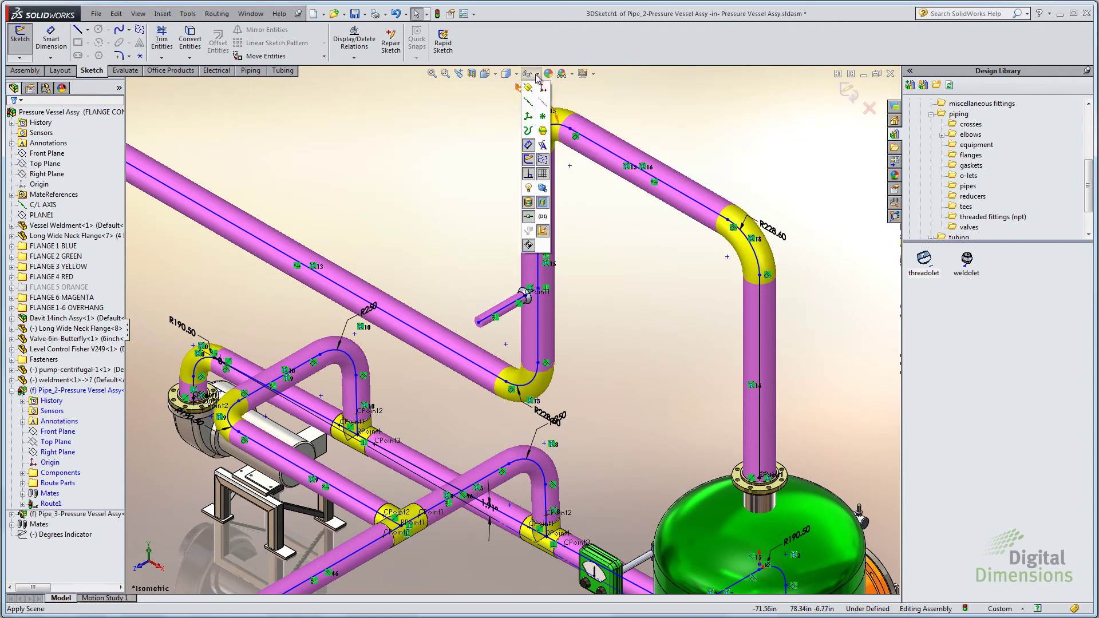
click(528, 174)
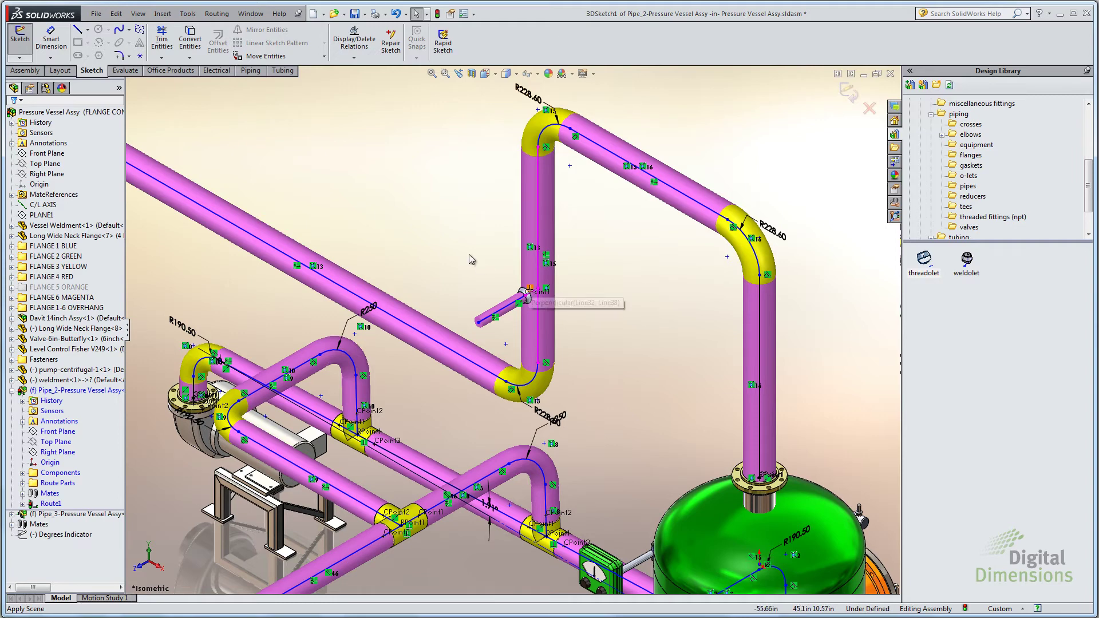
click(48, 50)
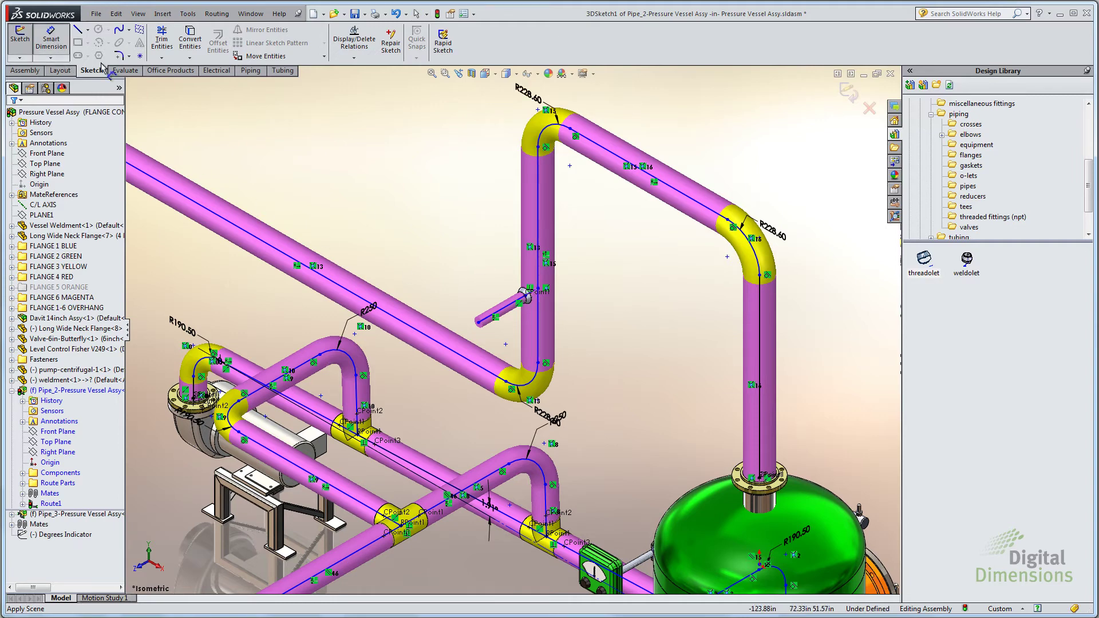
click(538, 147)
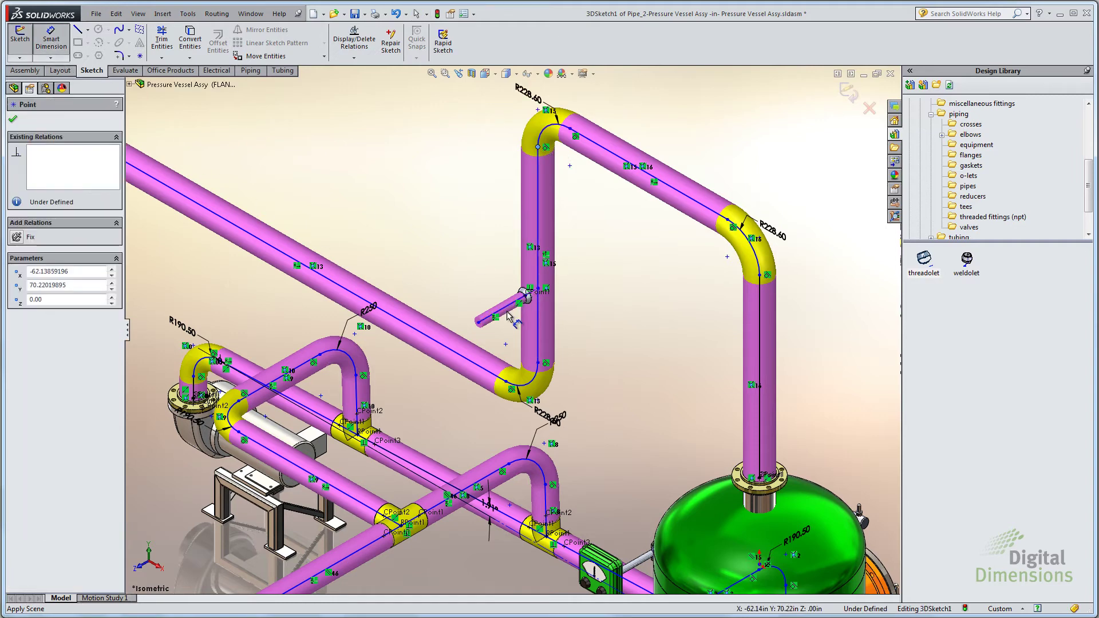
click(504, 307)
click(485, 240)
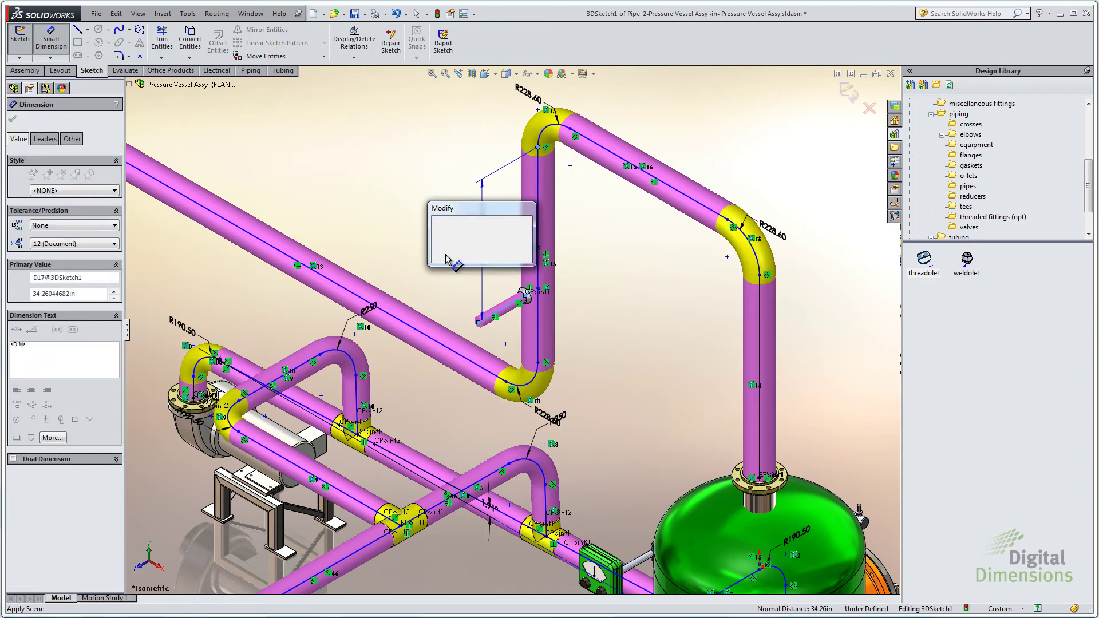
click(438, 224)
key(Escape)
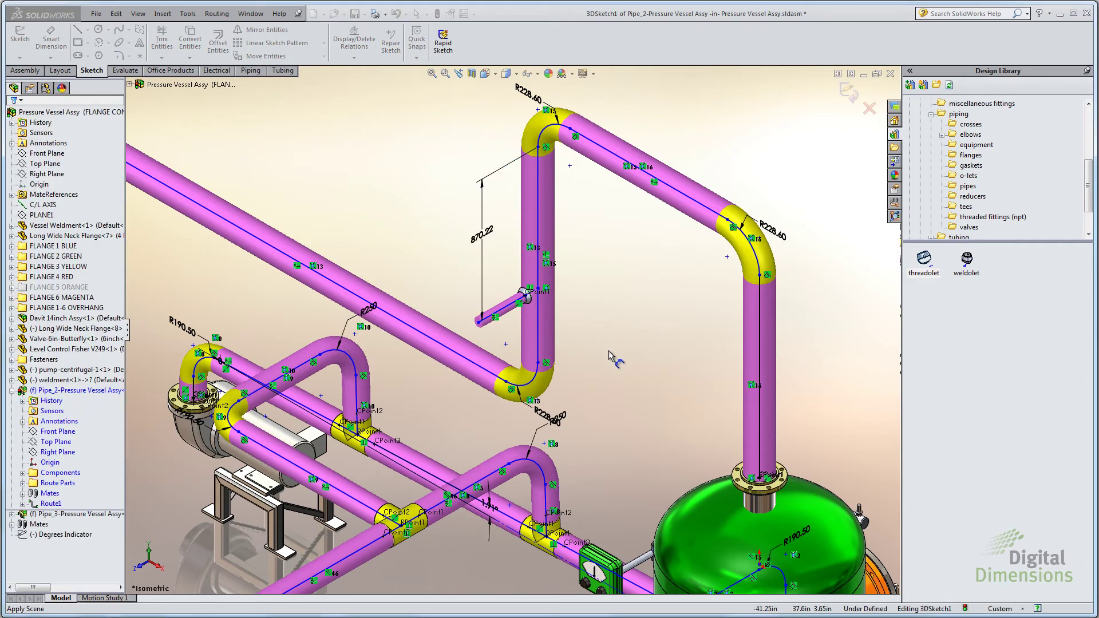
- Place one weldolet in the 6 X 2.0 configuration on the vertical pipe above the green vessel
scroll(766, 399, up, 3)
scroll(669, 399, down, 3)
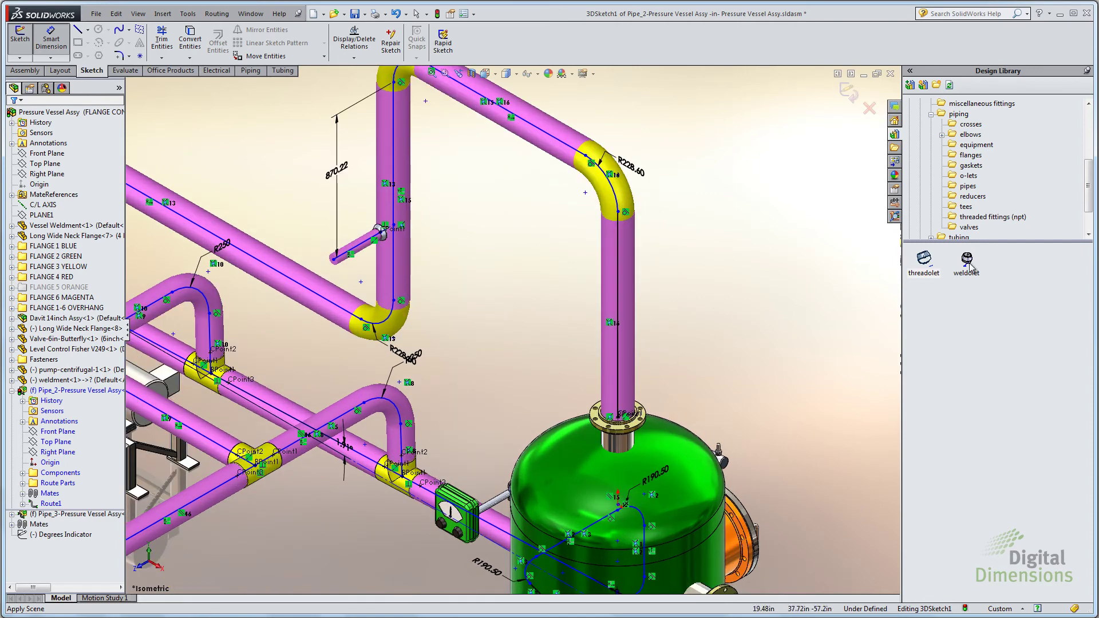
mouse_move(967, 261)
mouse_down()
mouse_move(735, 301)
mouse_move(617, 308)
mouse_up()
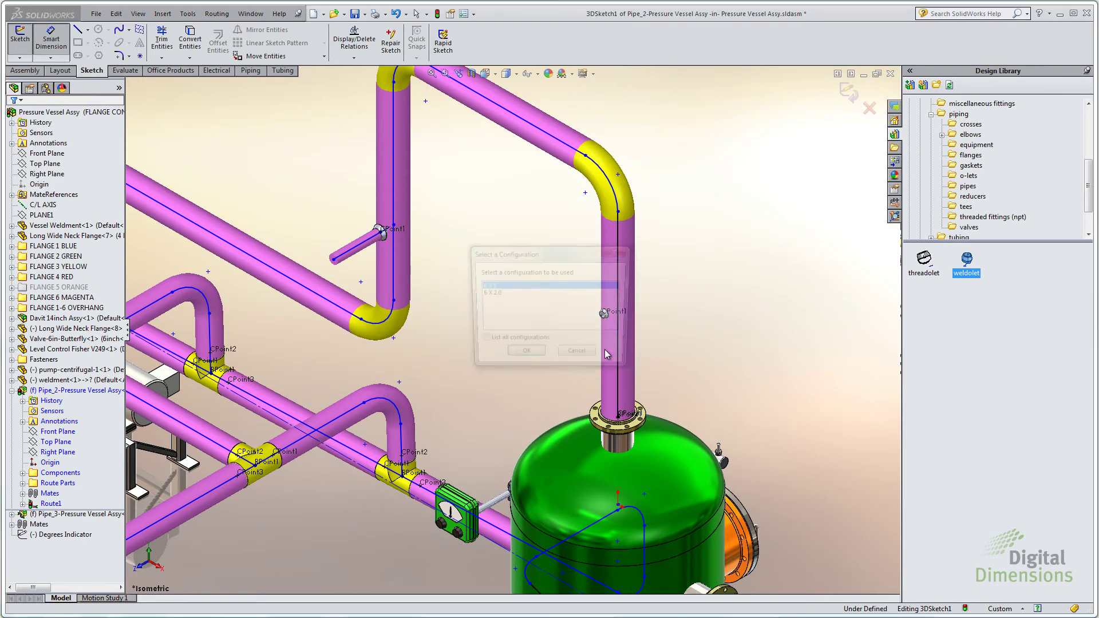
click(492, 294)
click(523, 356)
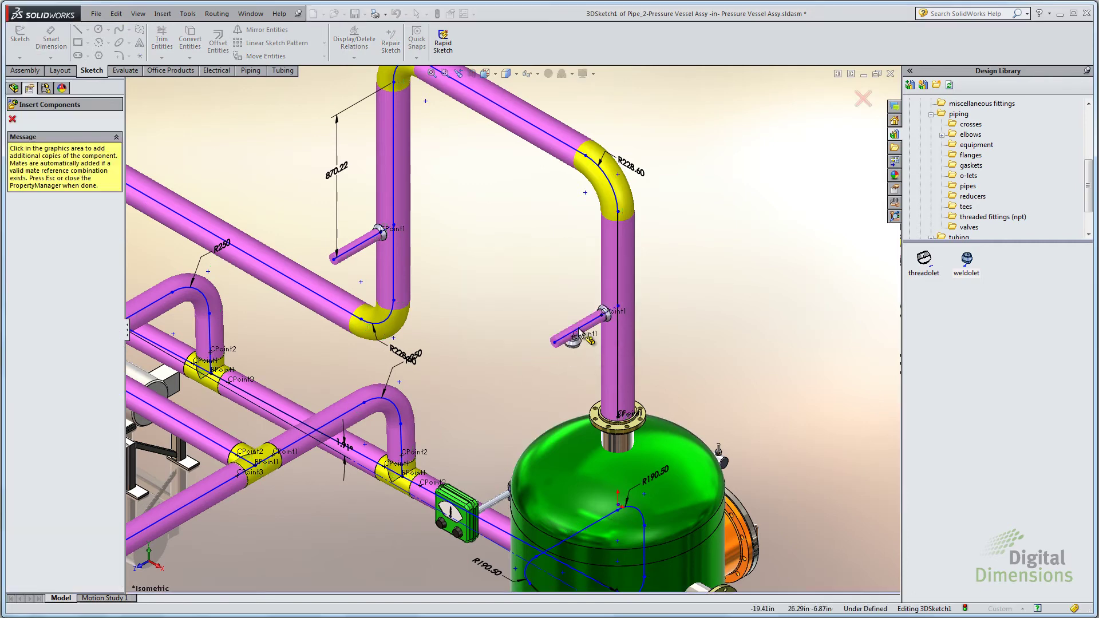
scroll(611, 323, down, 3)
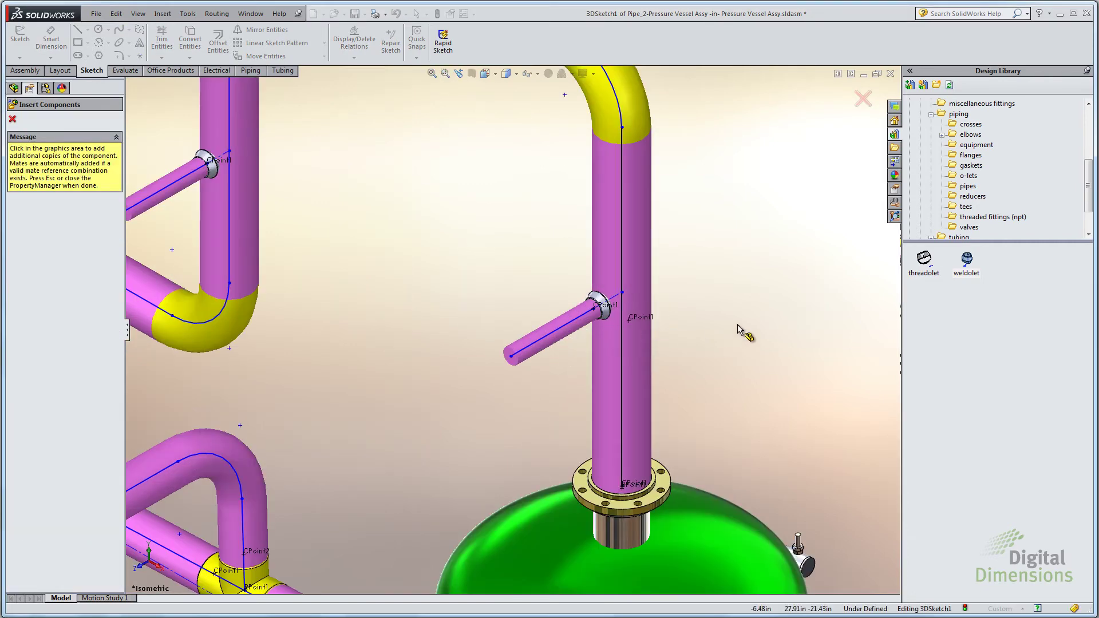
key(Escape)
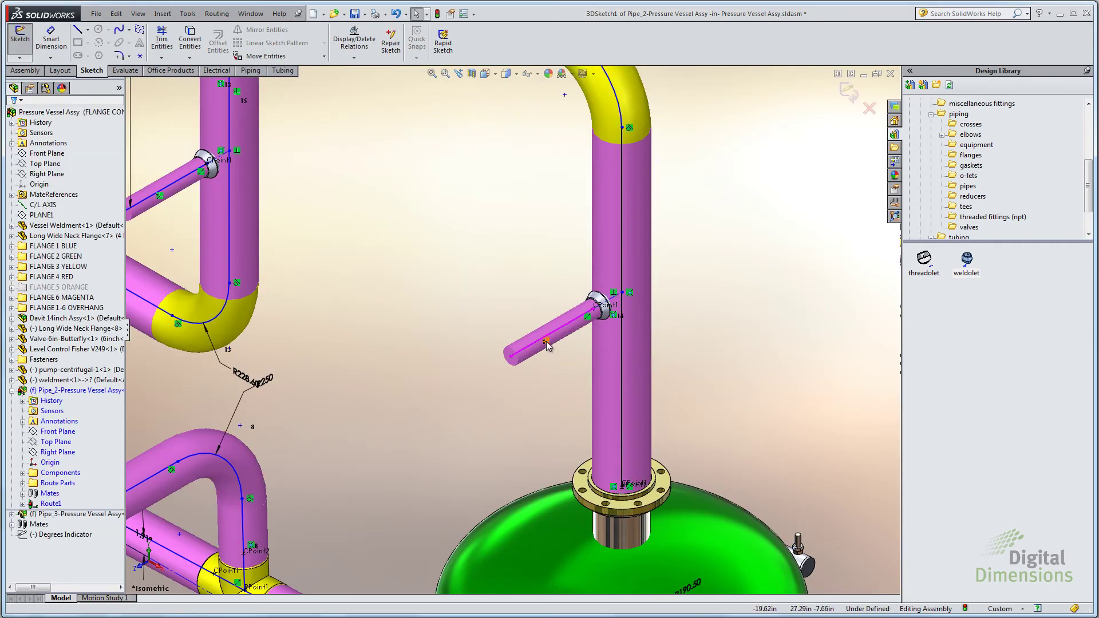
- Delete the relation on the weldolet's stub line and sketch a construction line outward from the stub's origin on the pipe centerline
click(546, 341)
key(Delete)
click(88, 30)
click(103, 47)
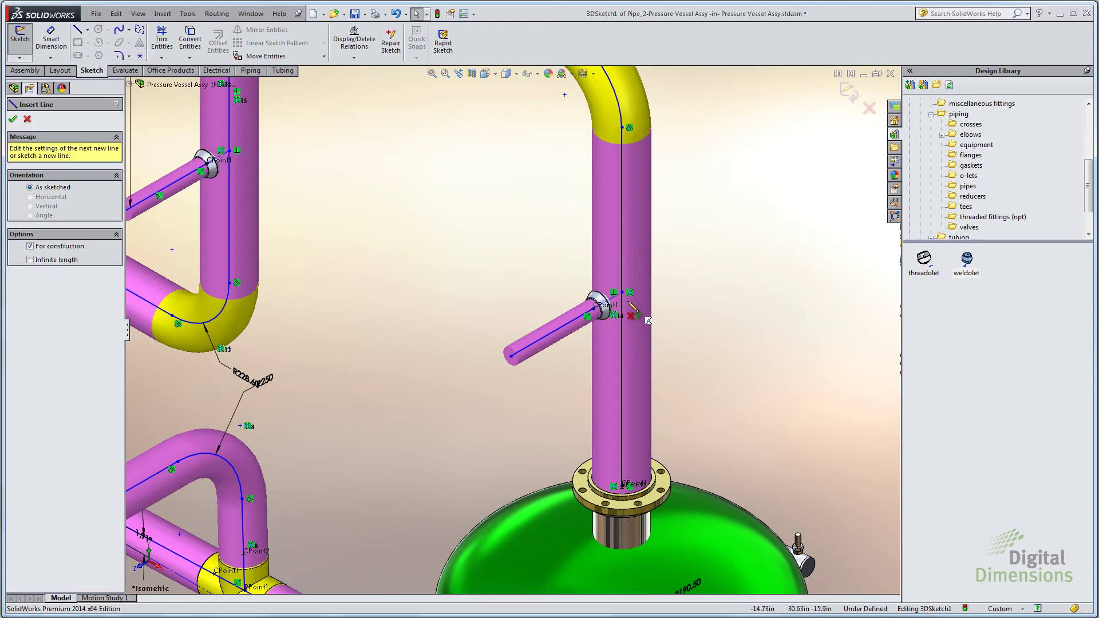
click(622, 292)
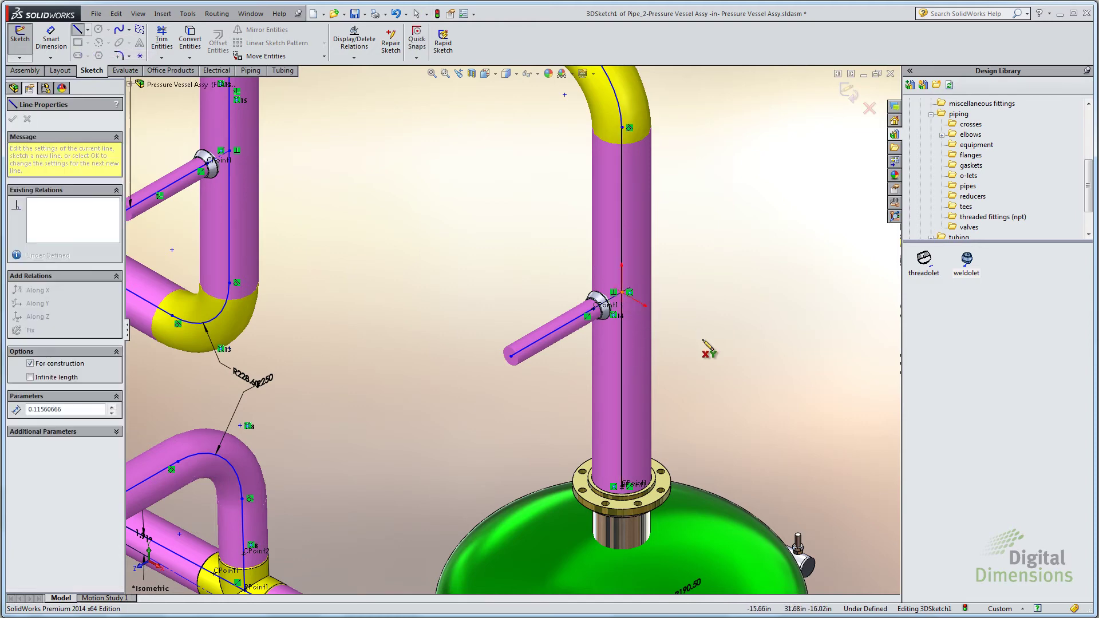
click(754, 369)
key(Escape)
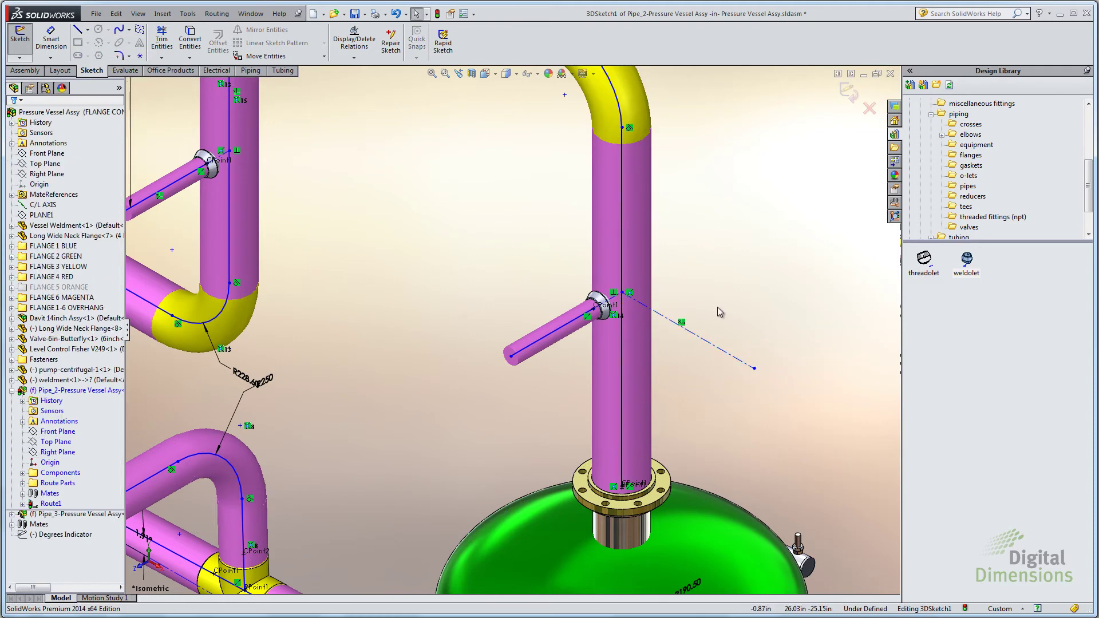
- Dimension the angle between the weldolet's stub line and the construction line as 45 degrees, and exit the route sketch
click(51, 39)
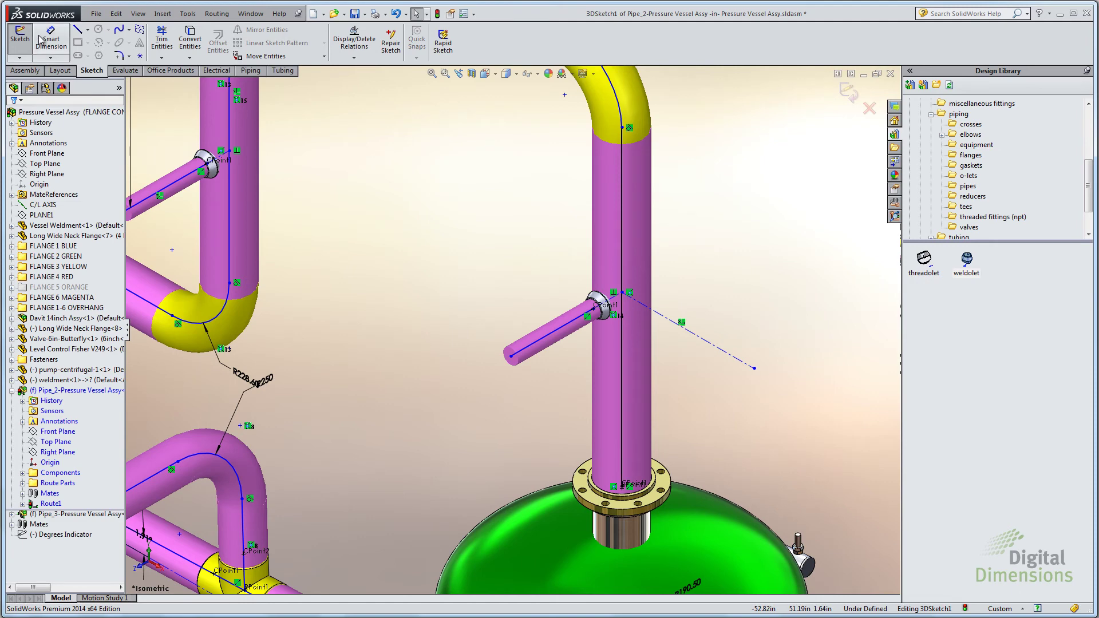
click(566, 324)
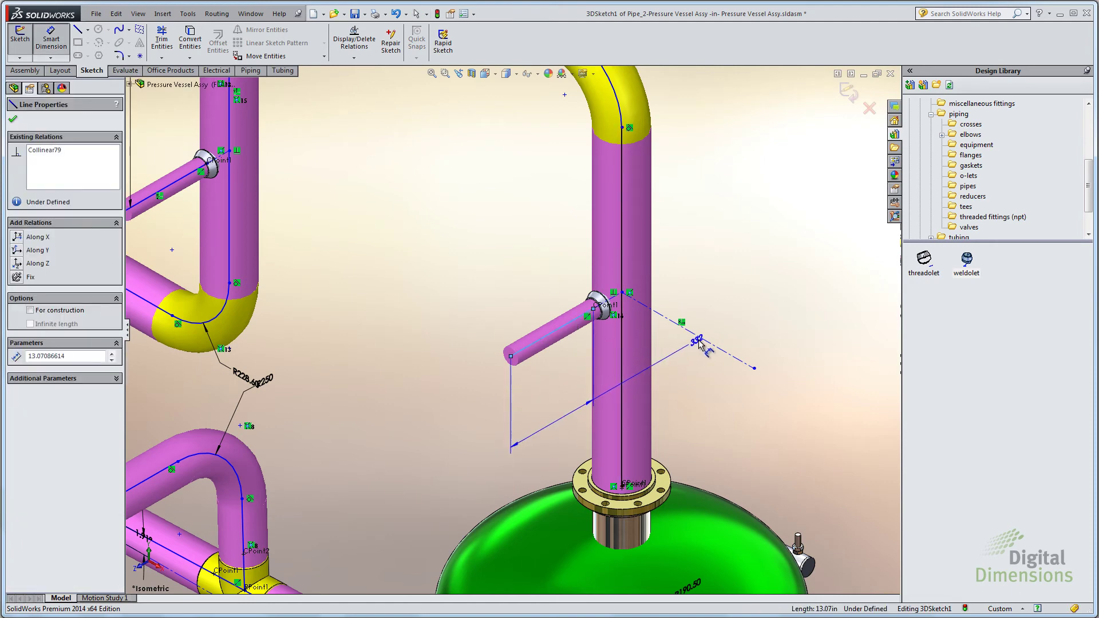
click(703, 339)
click(672, 372)
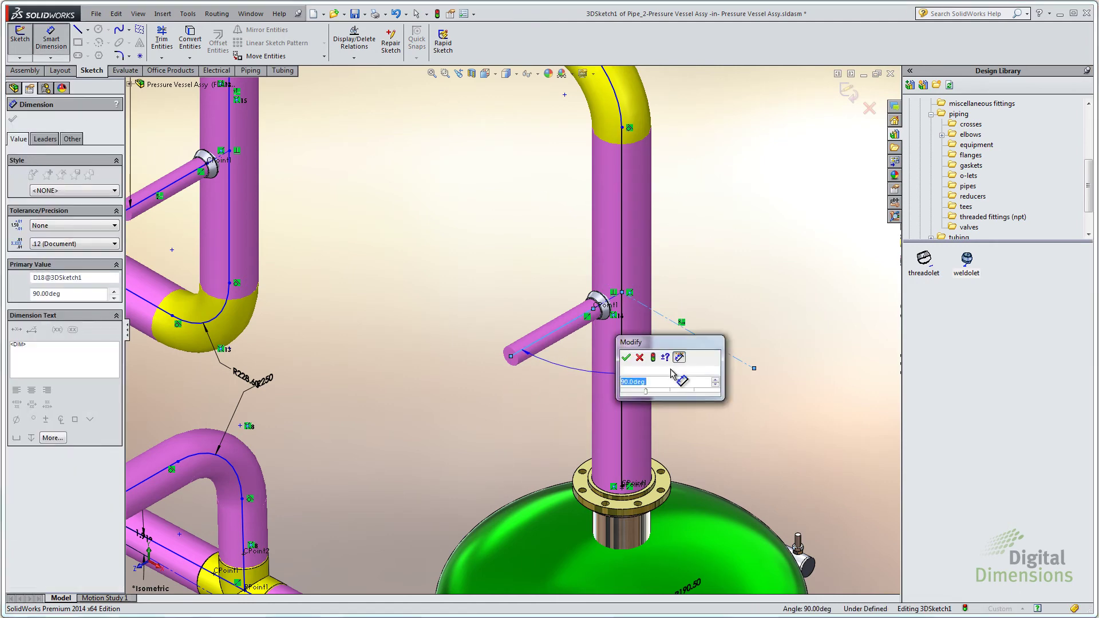
text(45)
key(Return)
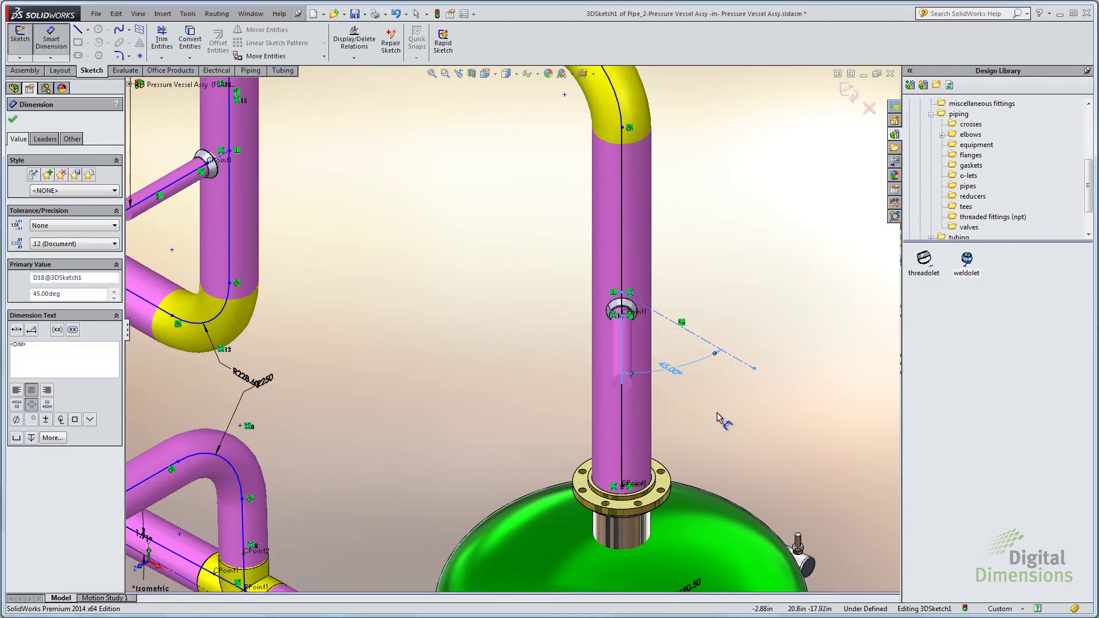
key(z)
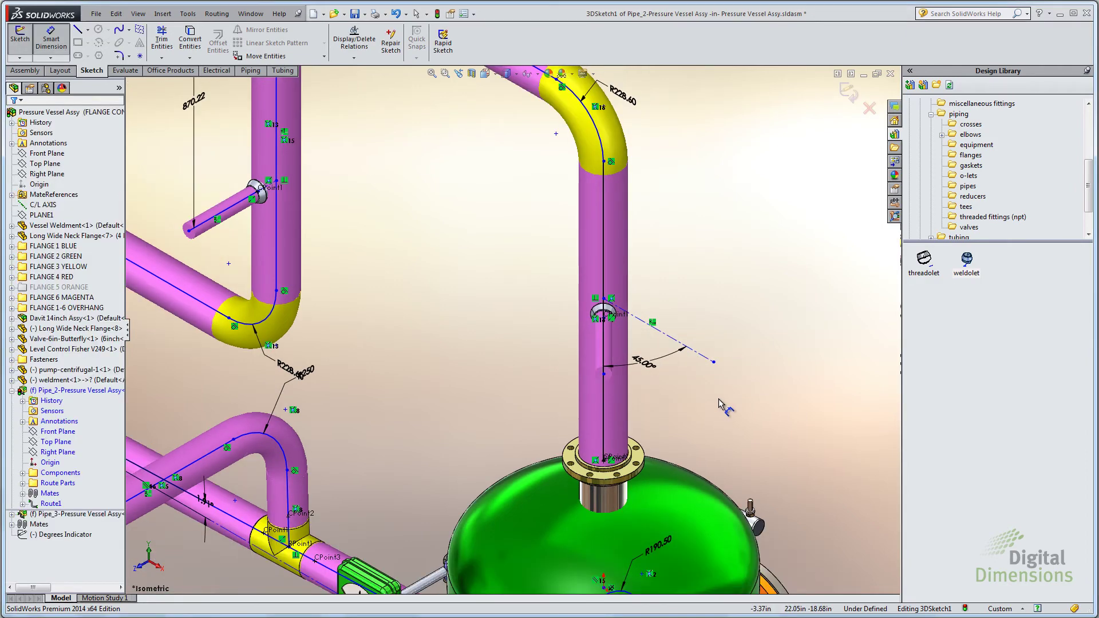
key(z)
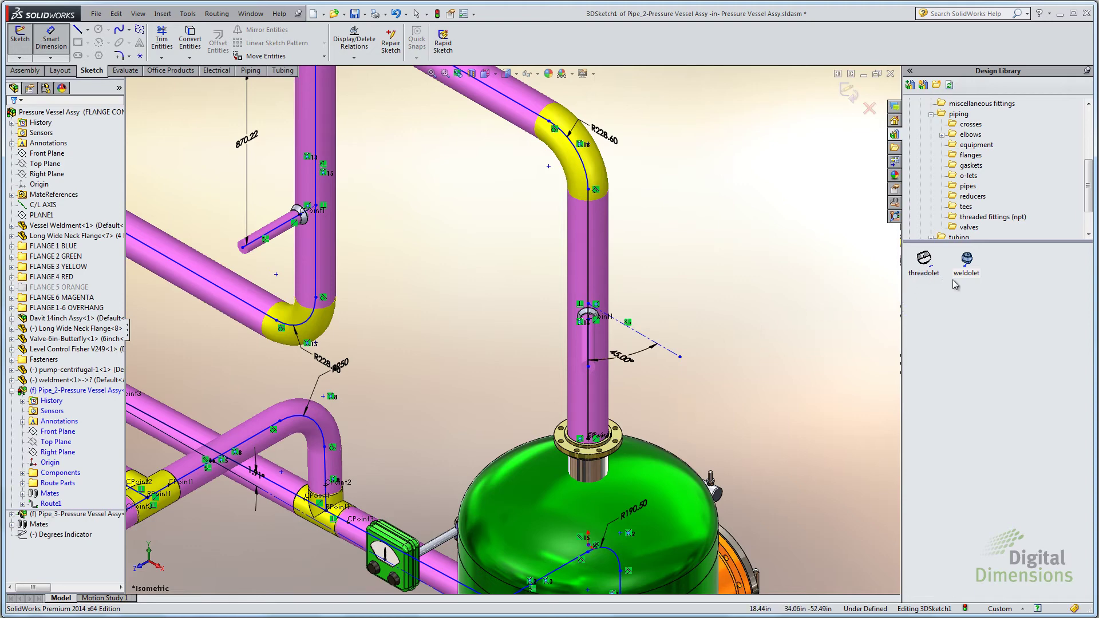
drag(967, 261, 842, 107)
click(850, 93)
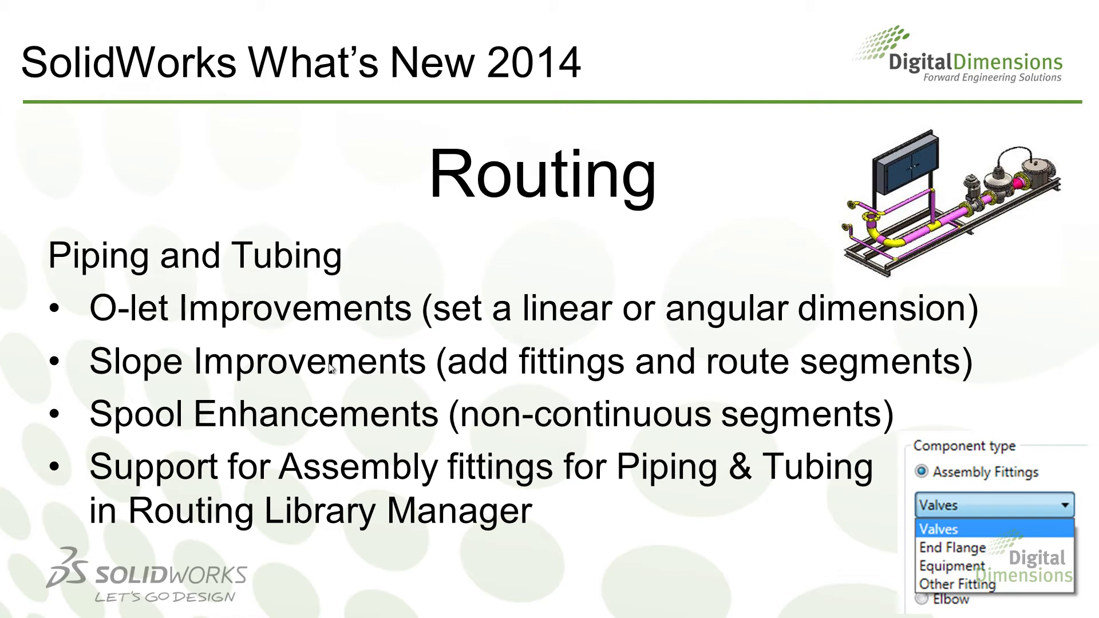
- Switch from the presentation to SolidWorks and exit the Pipe_3 route sketch
key(alt+Tab)
key(alt+Tab)
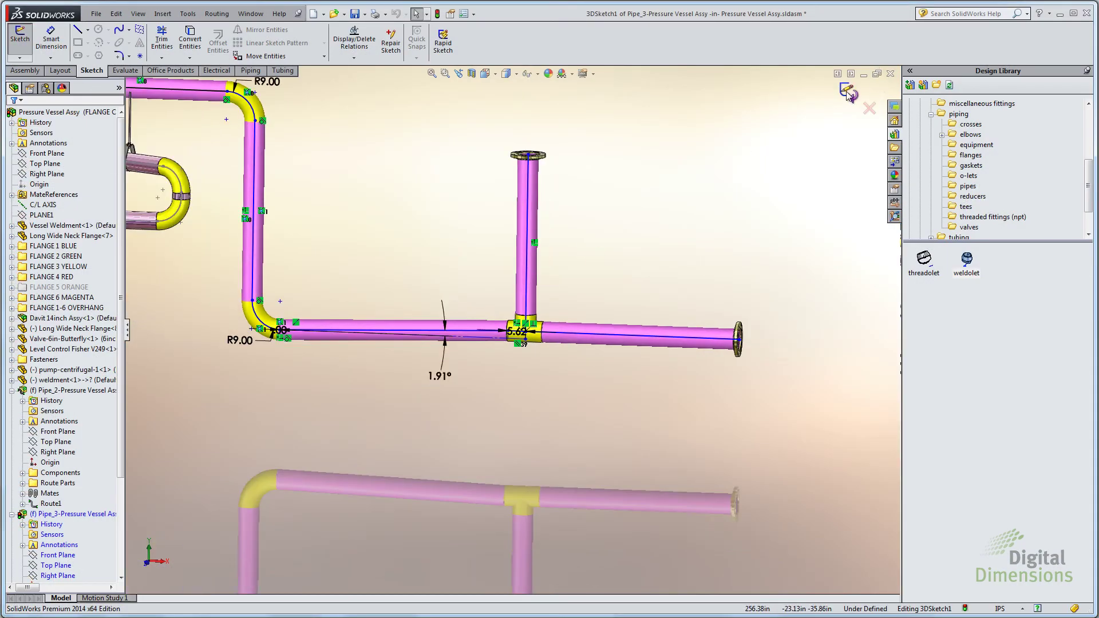
click(847, 93)
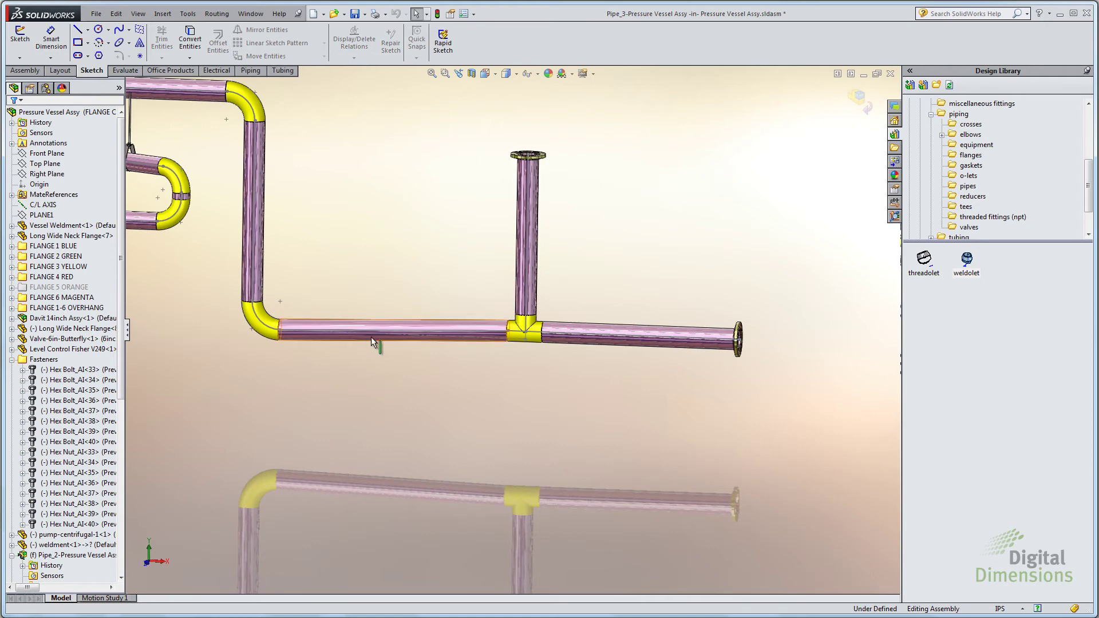
scroll(373, 345, down, 5)
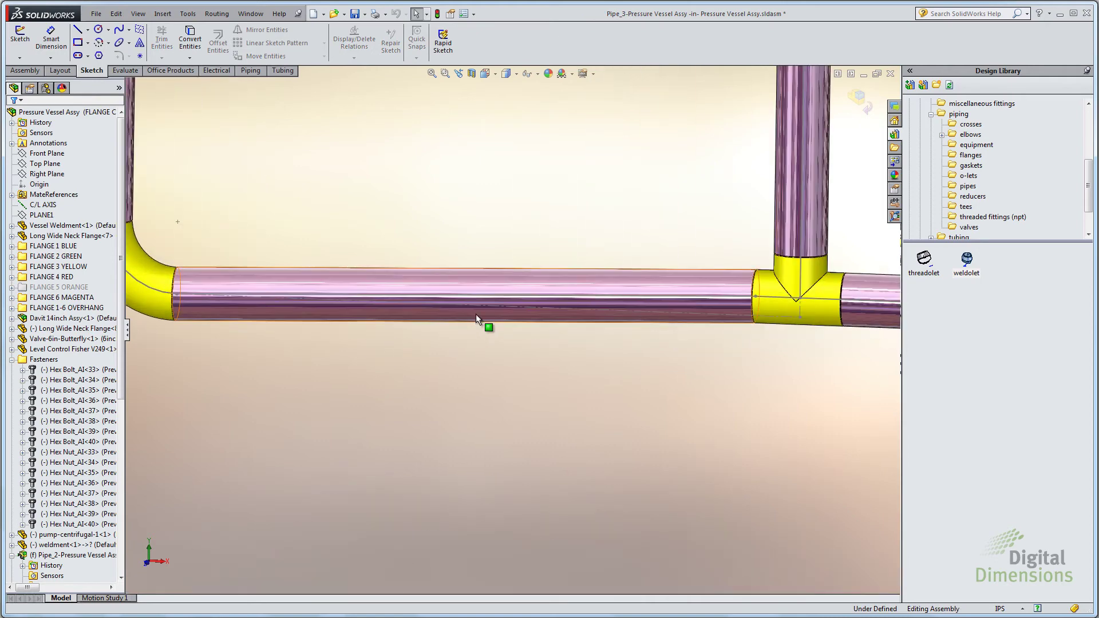
scroll(696, 393, up, 3)
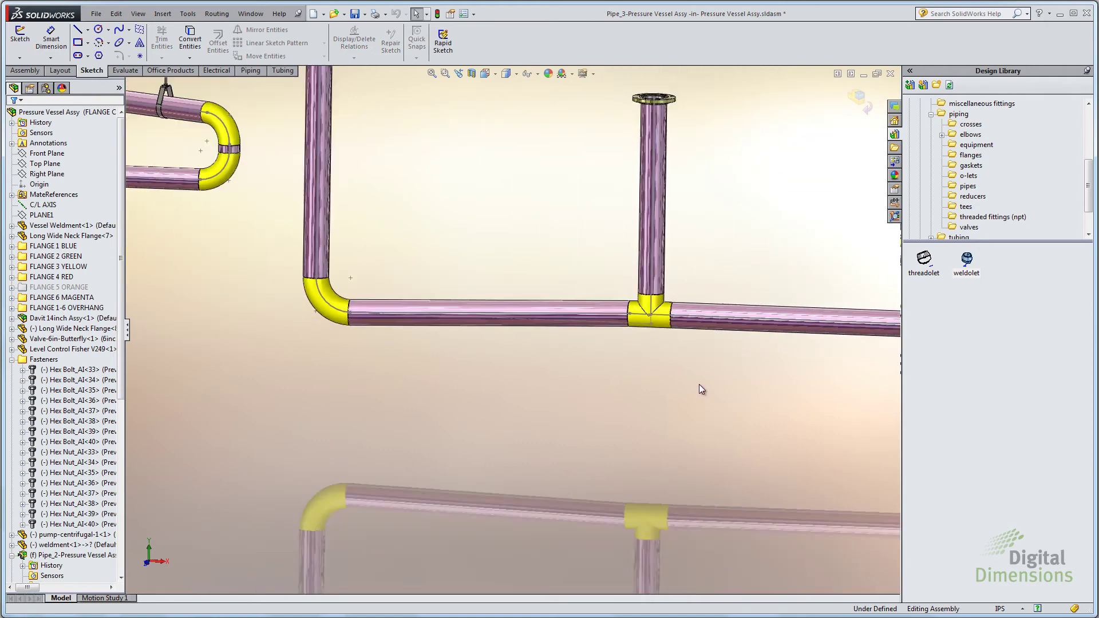
scroll(699, 384, up, 2)
scroll(665, 347, down, 2)
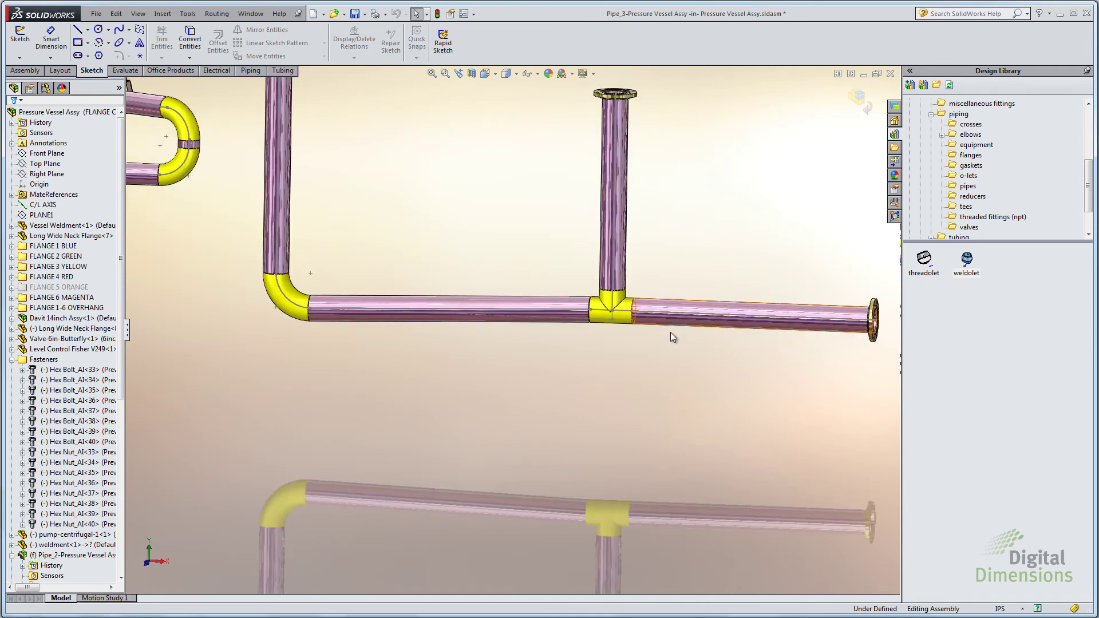
- Open the Pipe_3 route for editing at the pipe run between the elbow and the tee
right_click(469, 318)
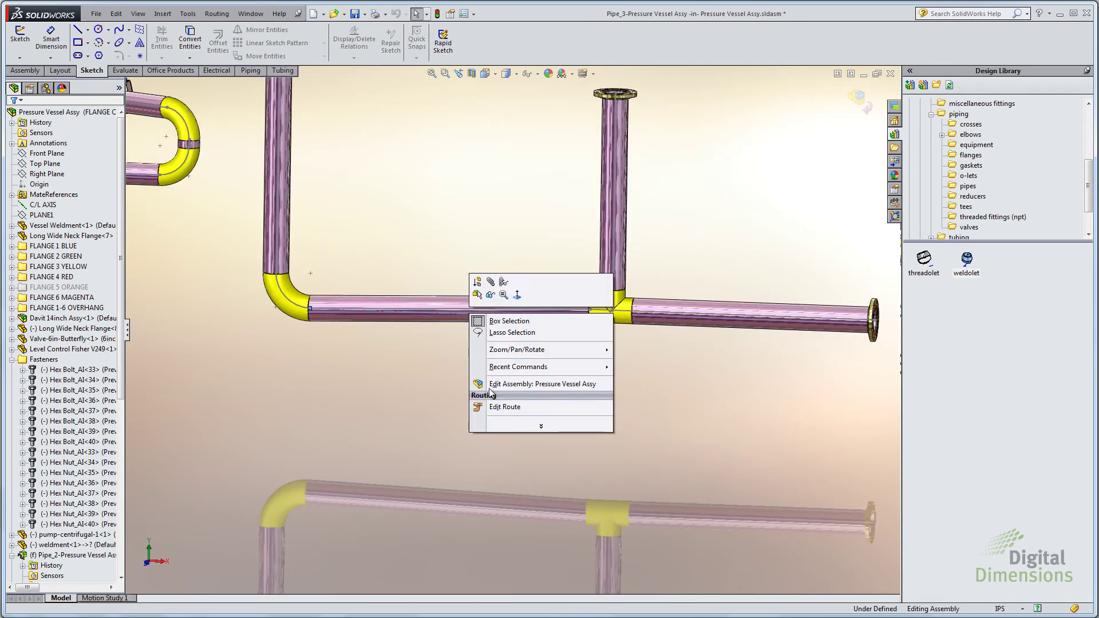
click(503, 407)
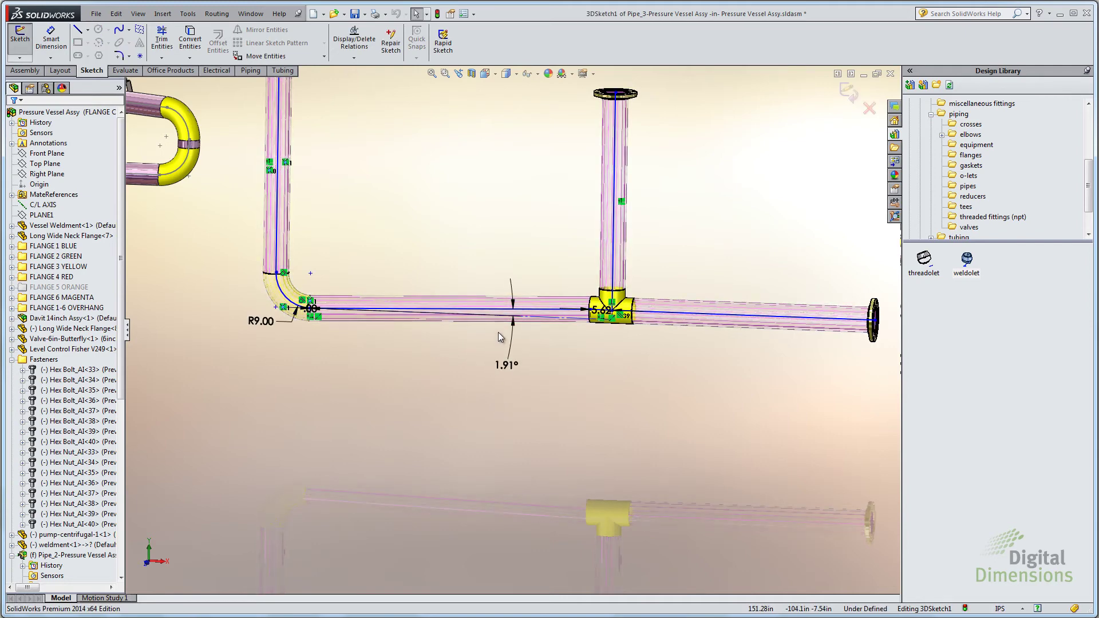
scroll(523, 342, down, 4)
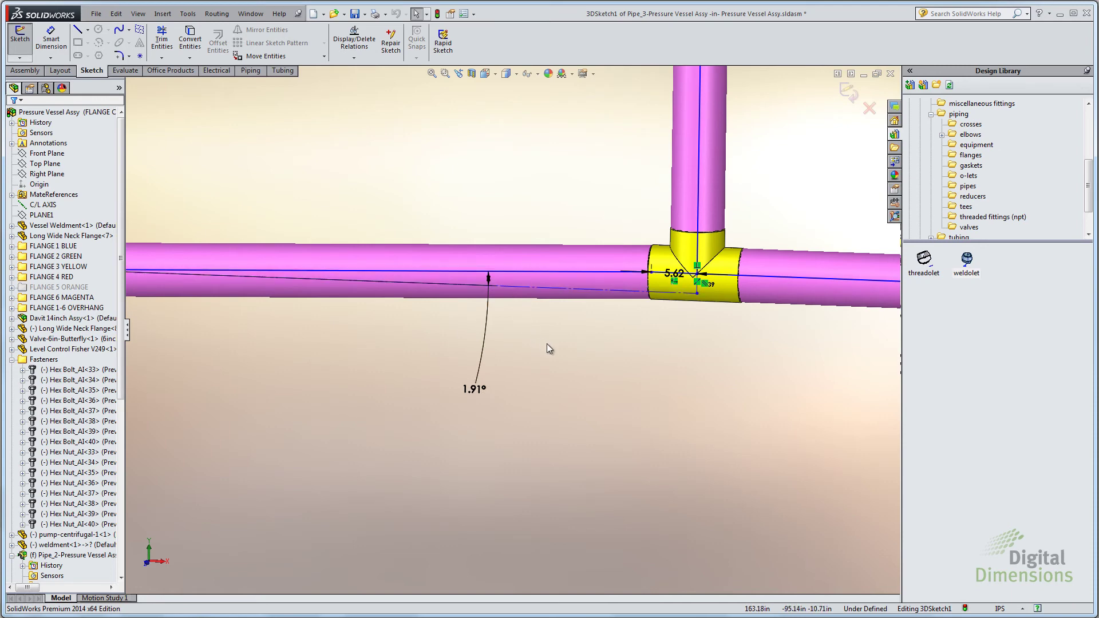
scroll(550, 349, up, 3)
- Edit the slope of the pipe run between the elbow and the tee, adding the run from the tee to the end flange as a slope segment
right_click(412, 288)
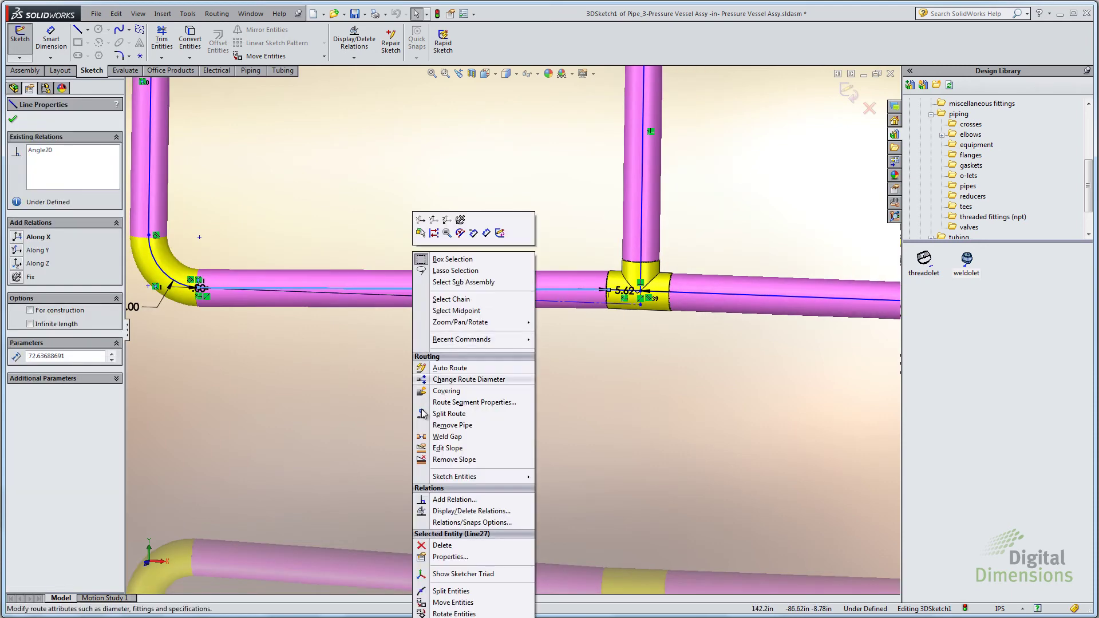
click(448, 448)
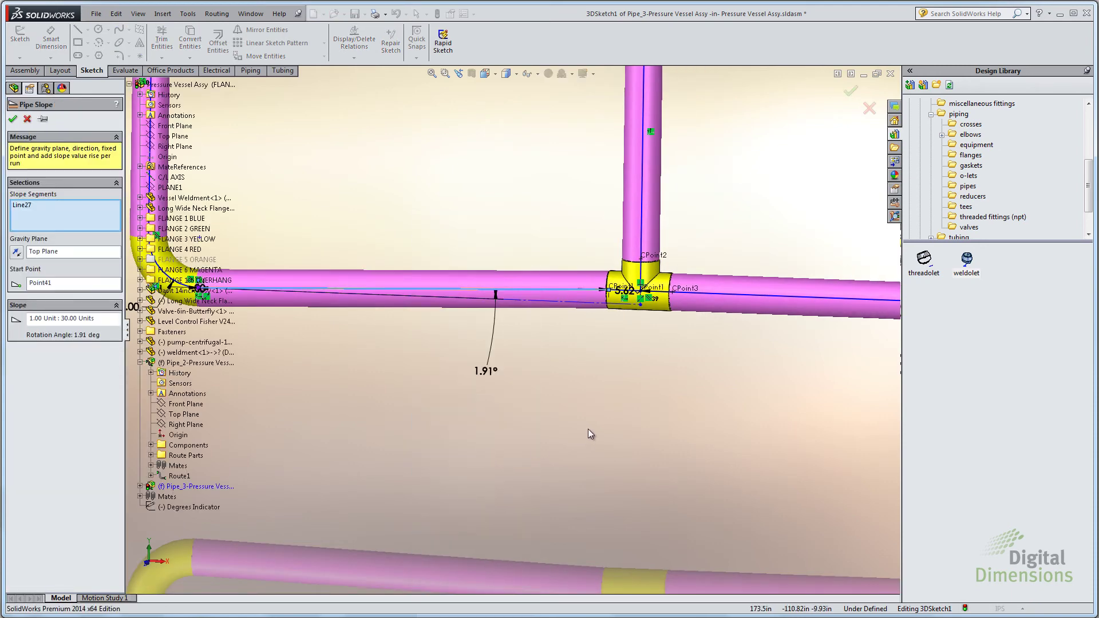
scroll(589, 428, up, 5)
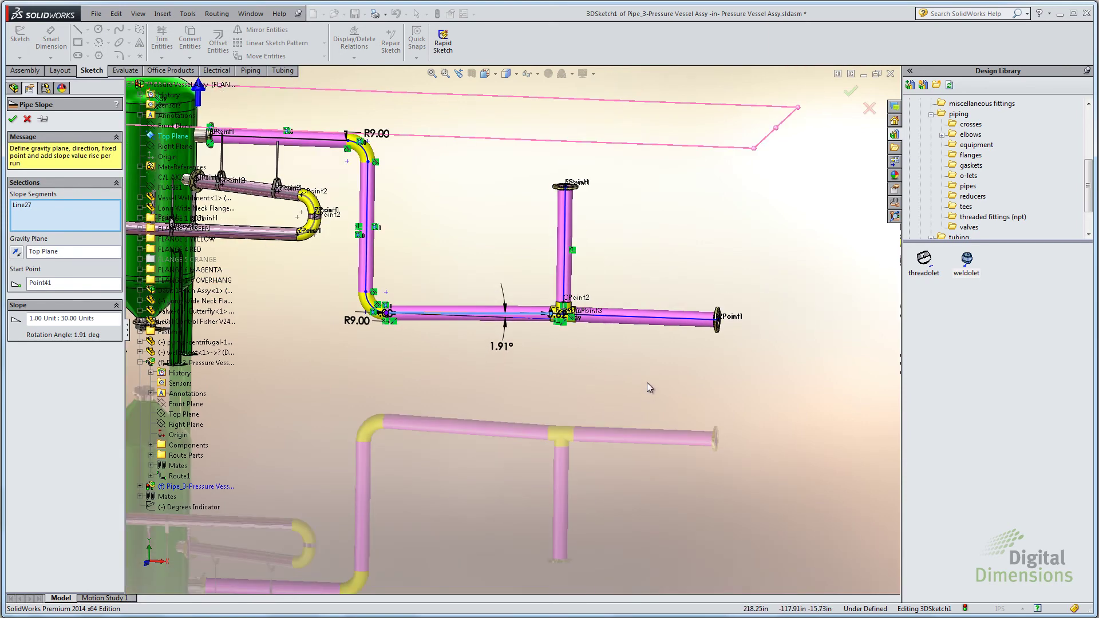
scroll(646, 380, down, 2)
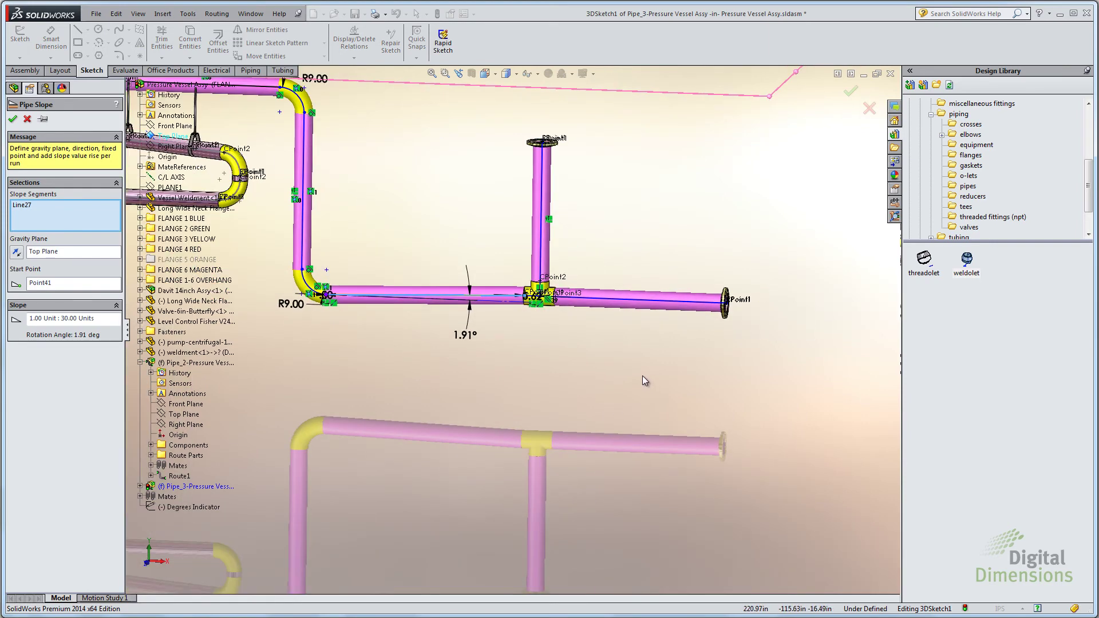
click(655, 305)
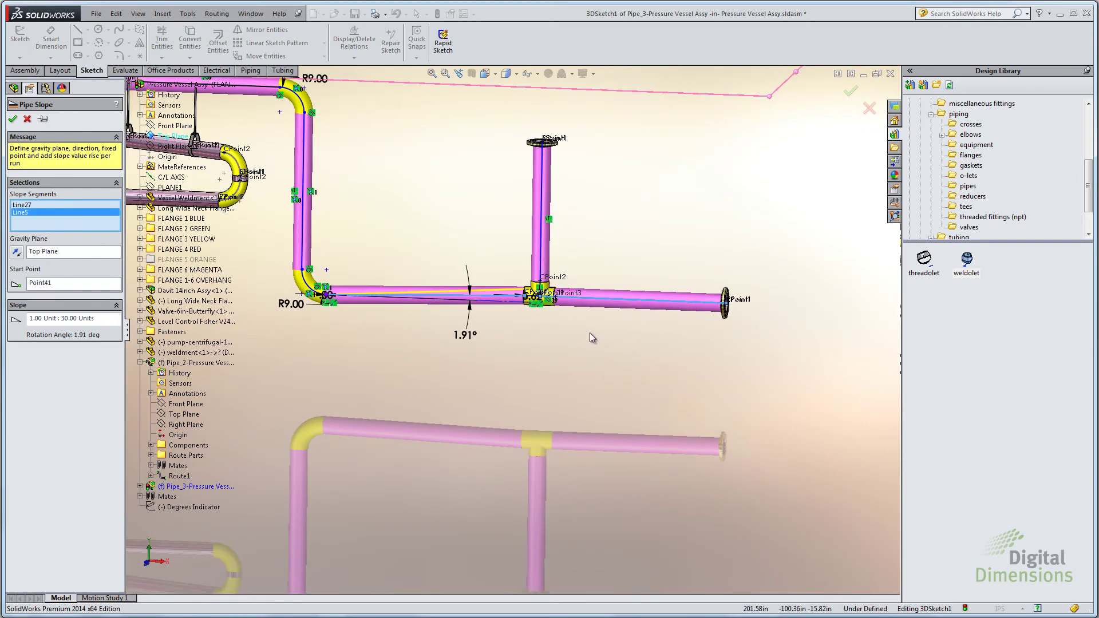
scroll(589, 333, down, 4)
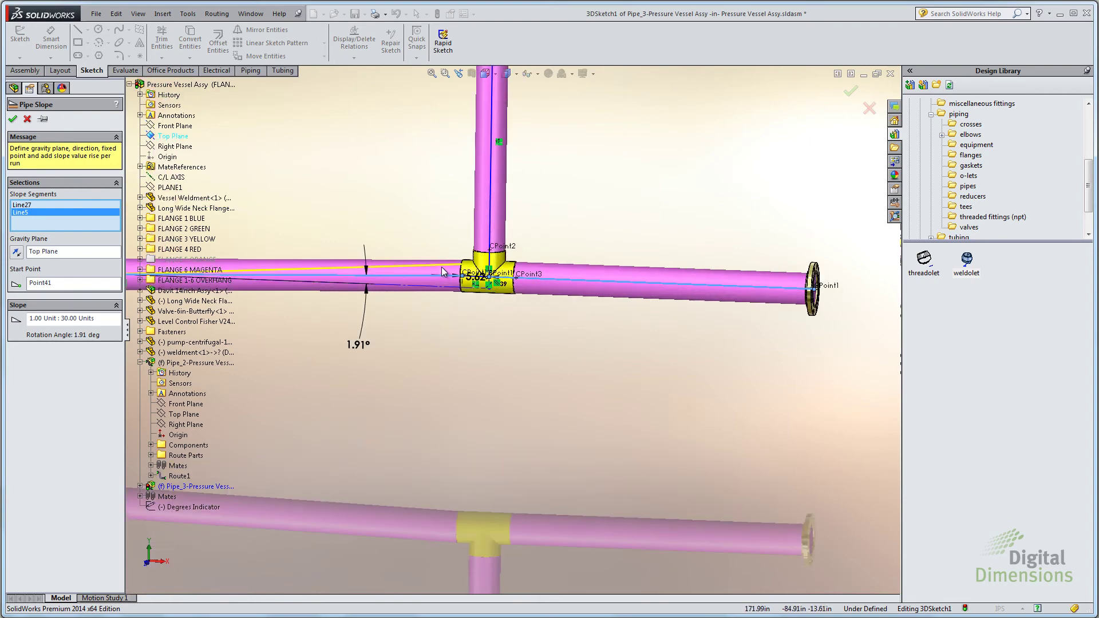
click(12, 120)
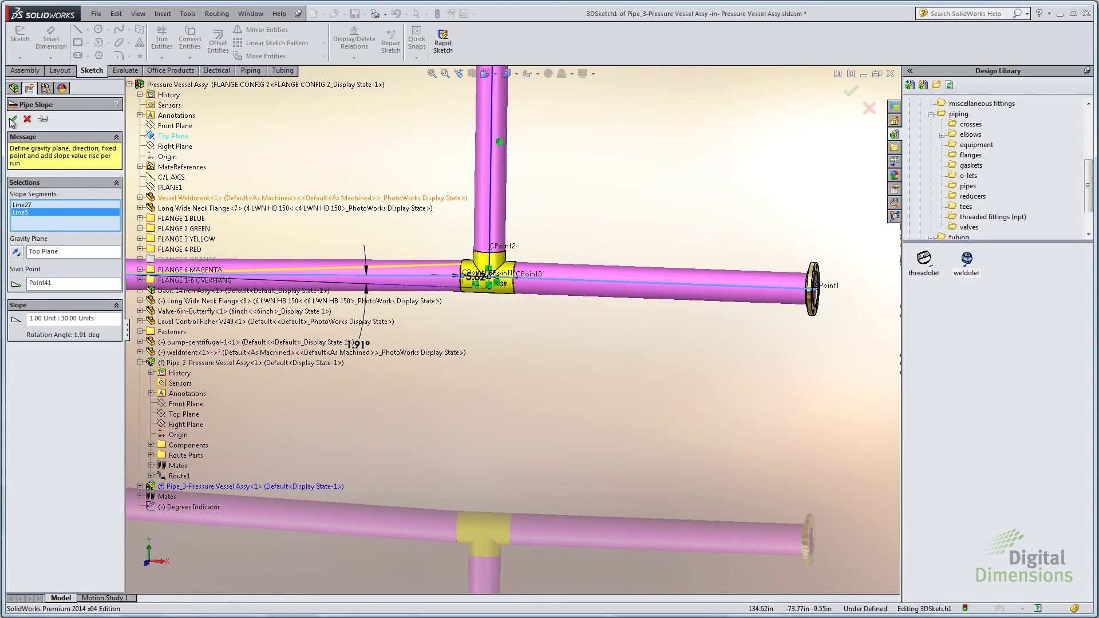
- Open the slope definition of the run between the tee and the end flange, check its segments and start point, and accept it
scroll(541, 374, up, 3)
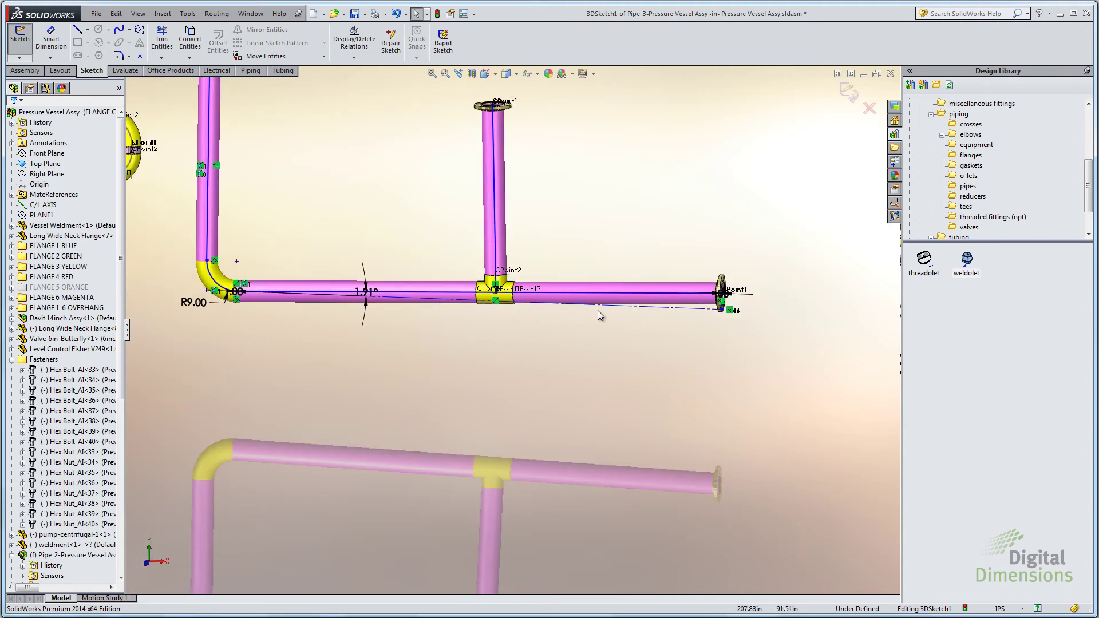
click(632, 296)
right_click(631, 296)
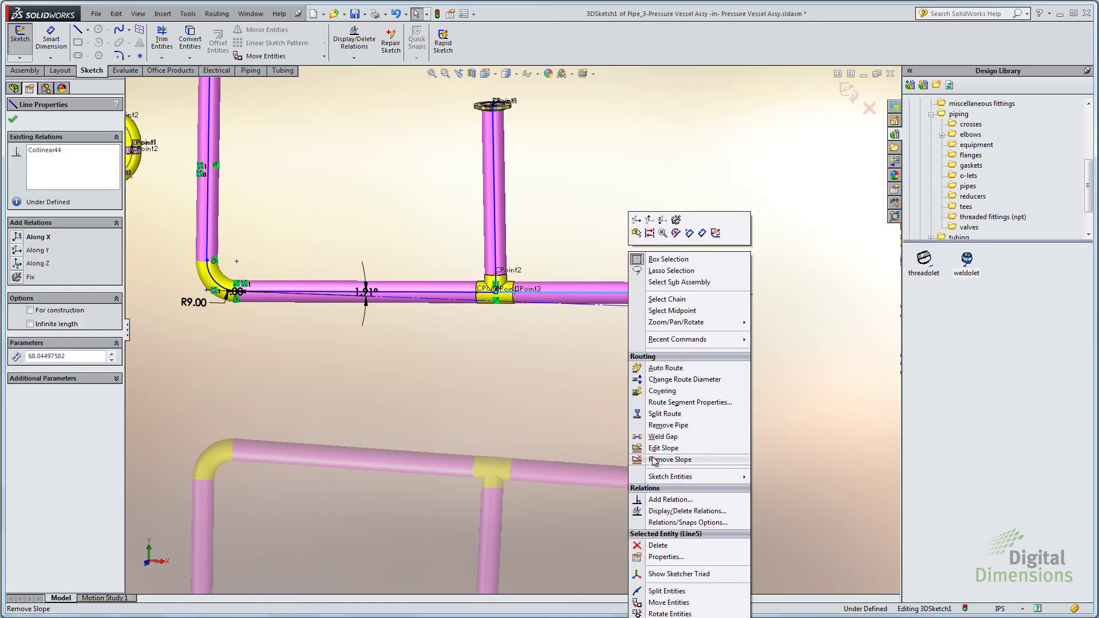
click(659, 449)
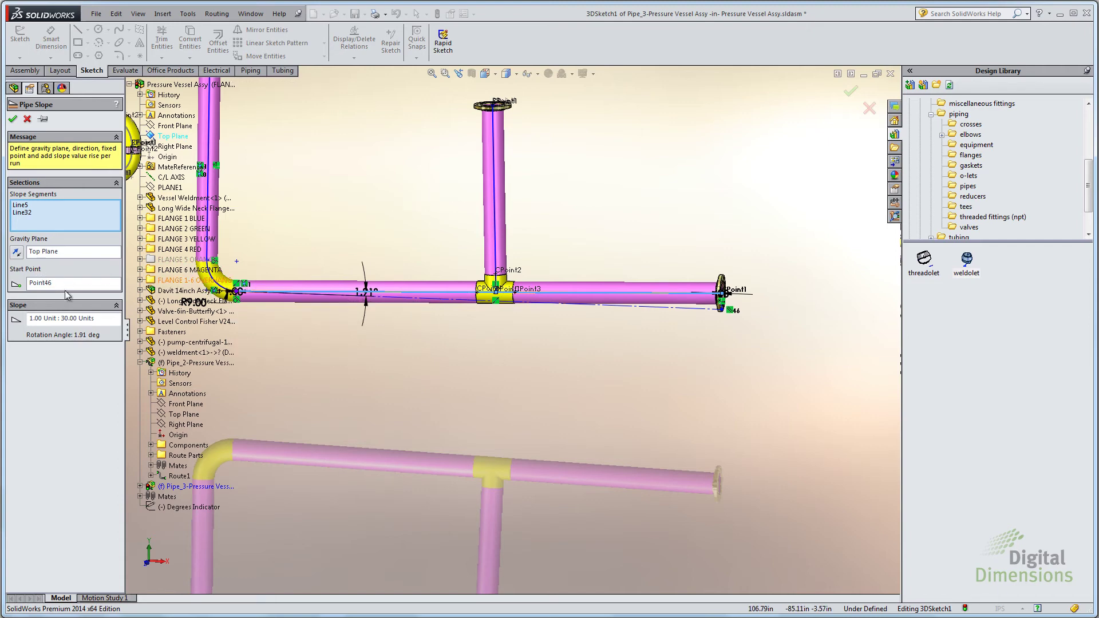
click(14, 120)
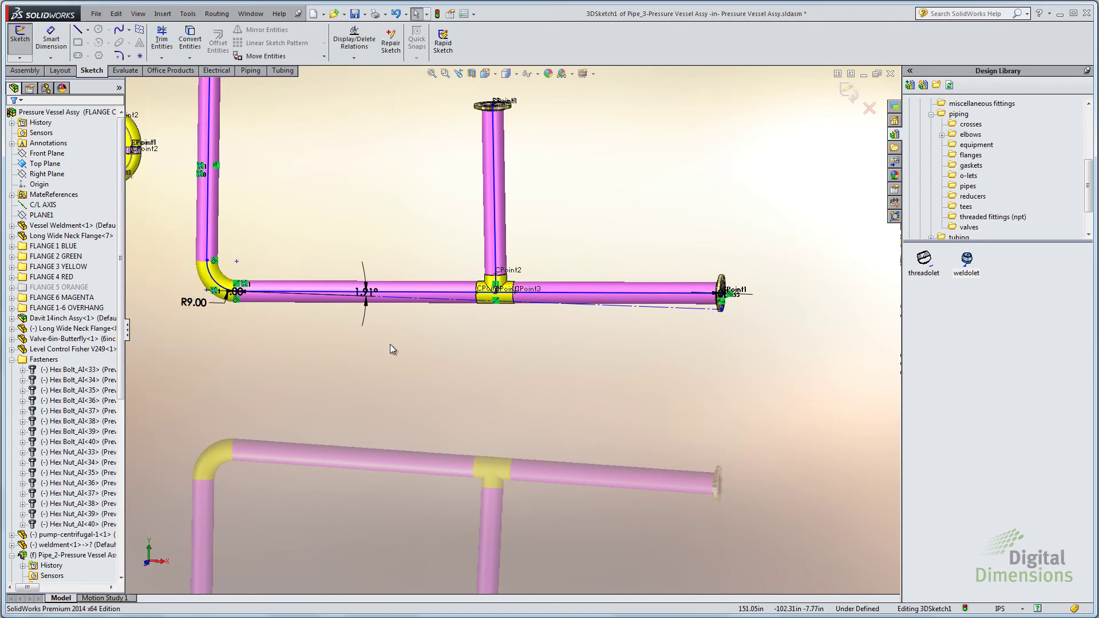
- Exit the Pipe_3 route sketch, inspect the tee and end flange, and return to editing the top-level Pressure Vessel assembly
click(850, 93)
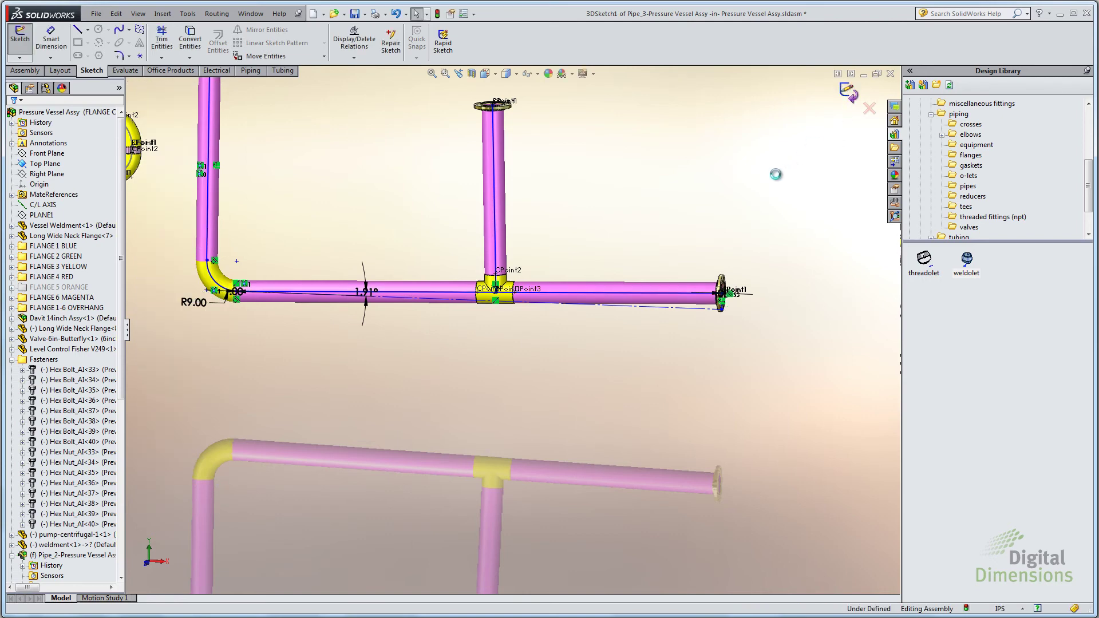
scroll(459, 332, down, 2)
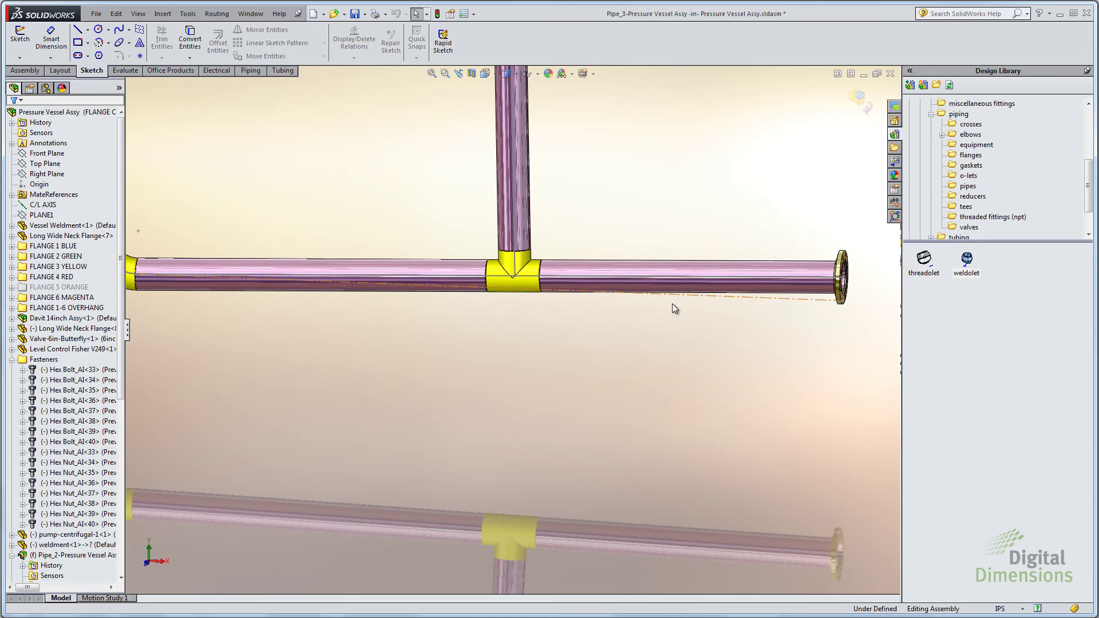
scroll(701, 334, down, 2)
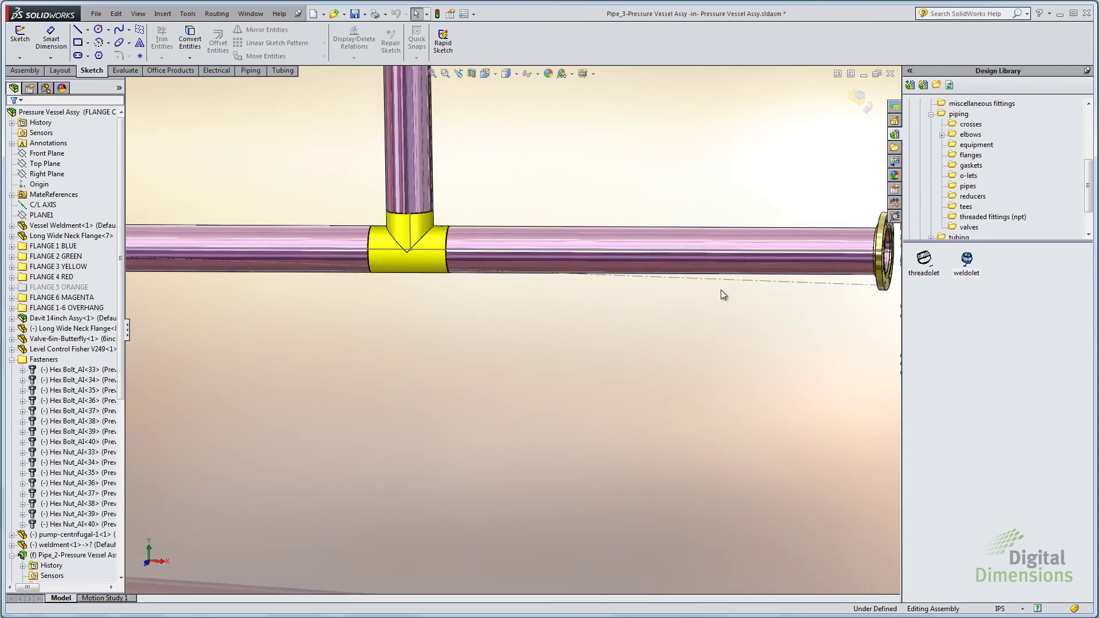
scroll(693, 331, up, 2)
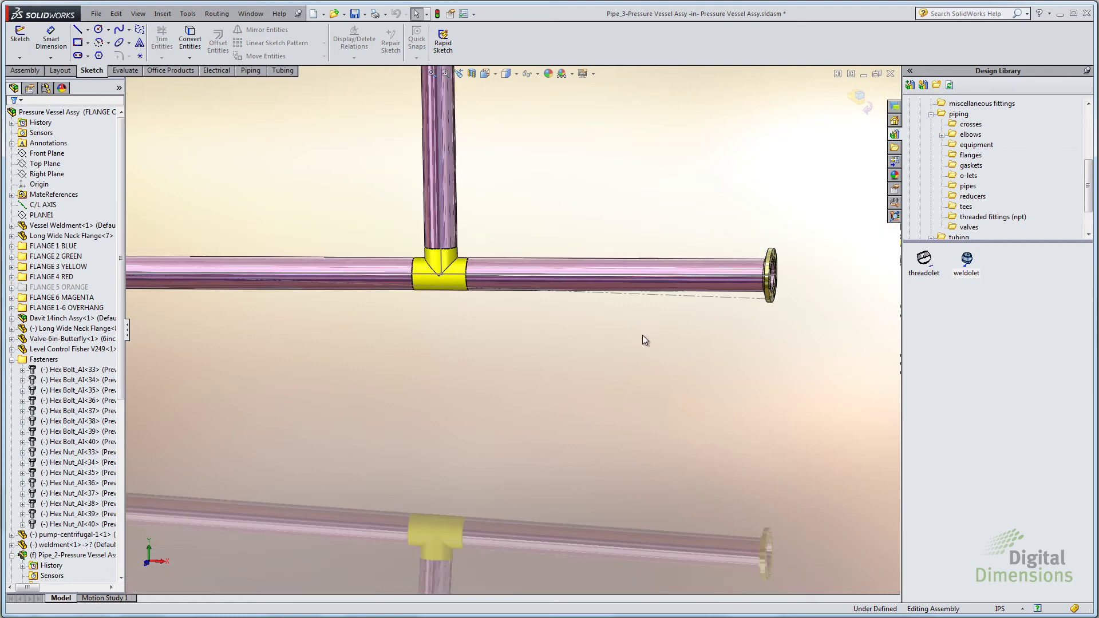
click(859, 98)
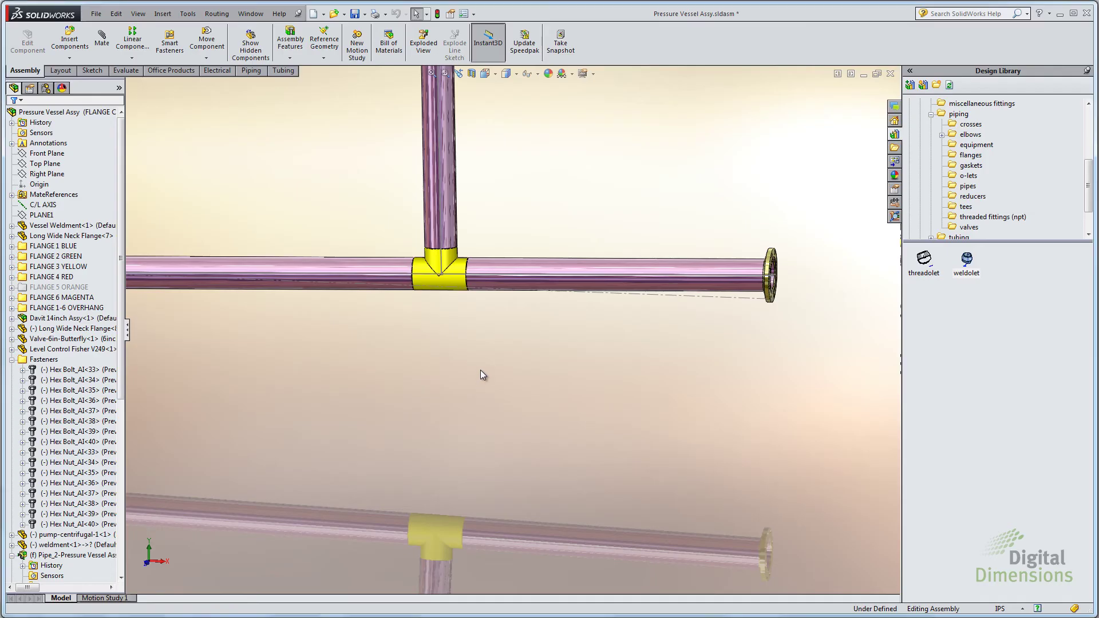
- Open the Pipe_2 route for editing from the long lower pipe in front of the vessel
scroll(480, 370, up, 5)
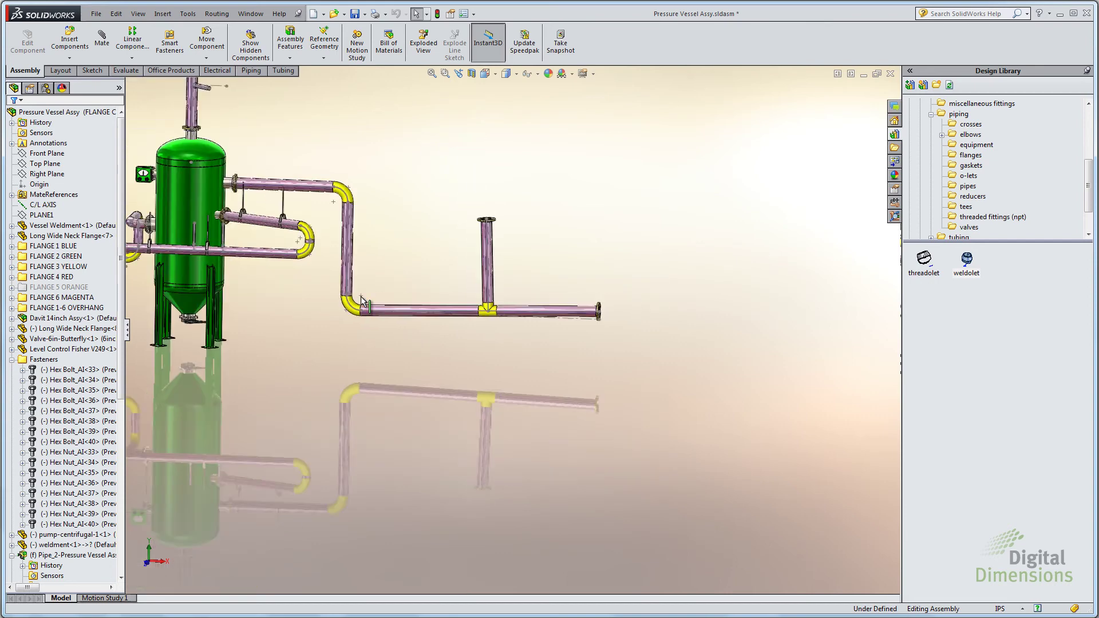
scroll(362, 299, up, 5)
scroll(304, 321, down, 5)
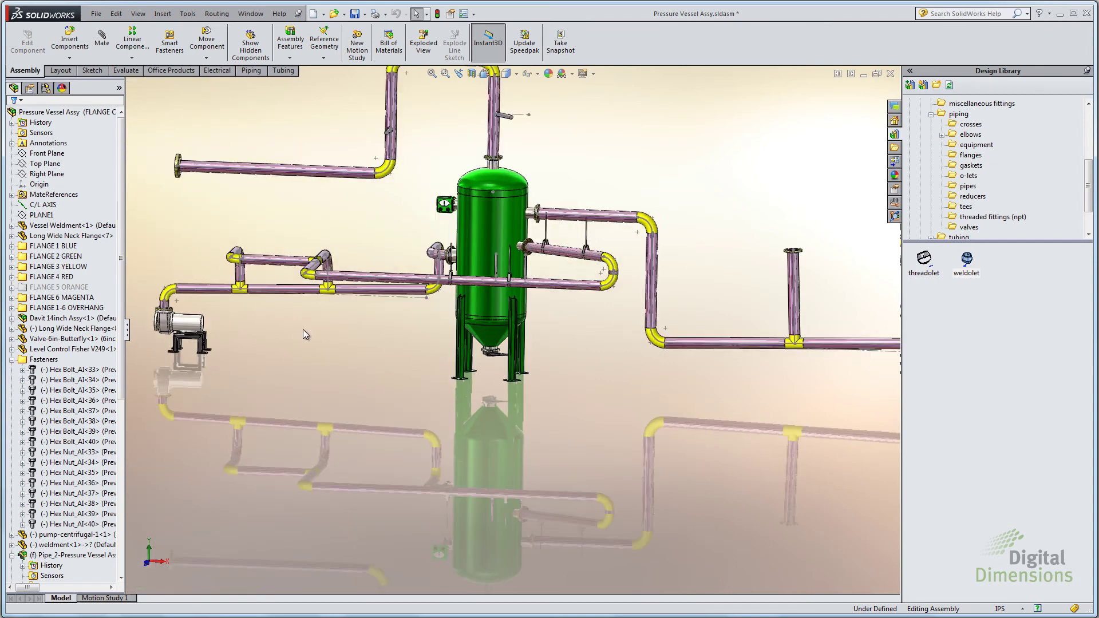
scroll(303, 330, down, 3)
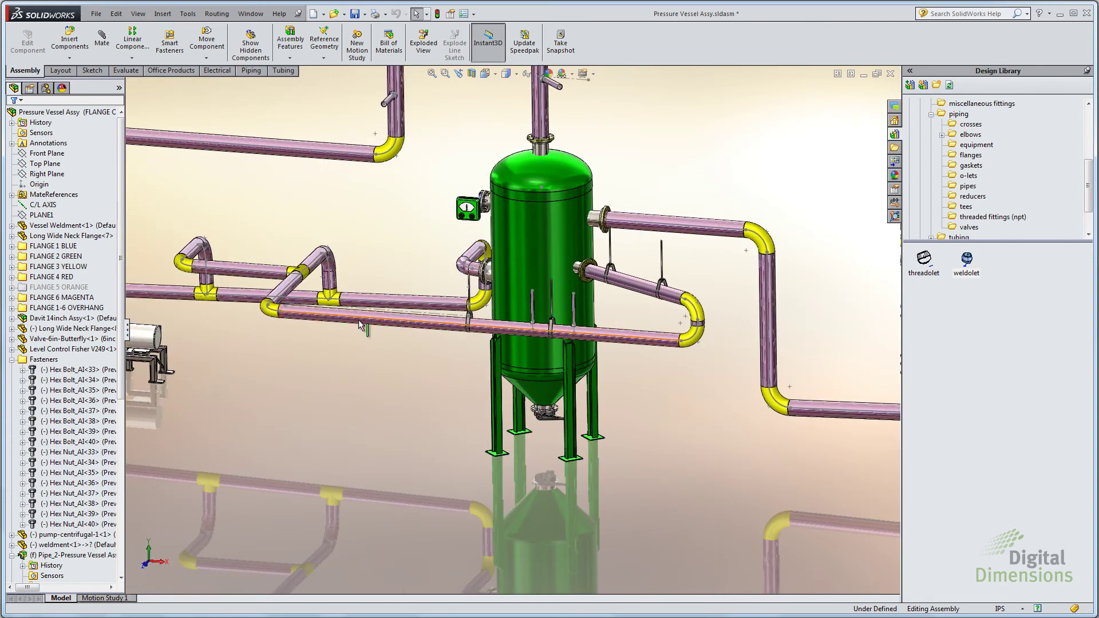
click(359, 323)
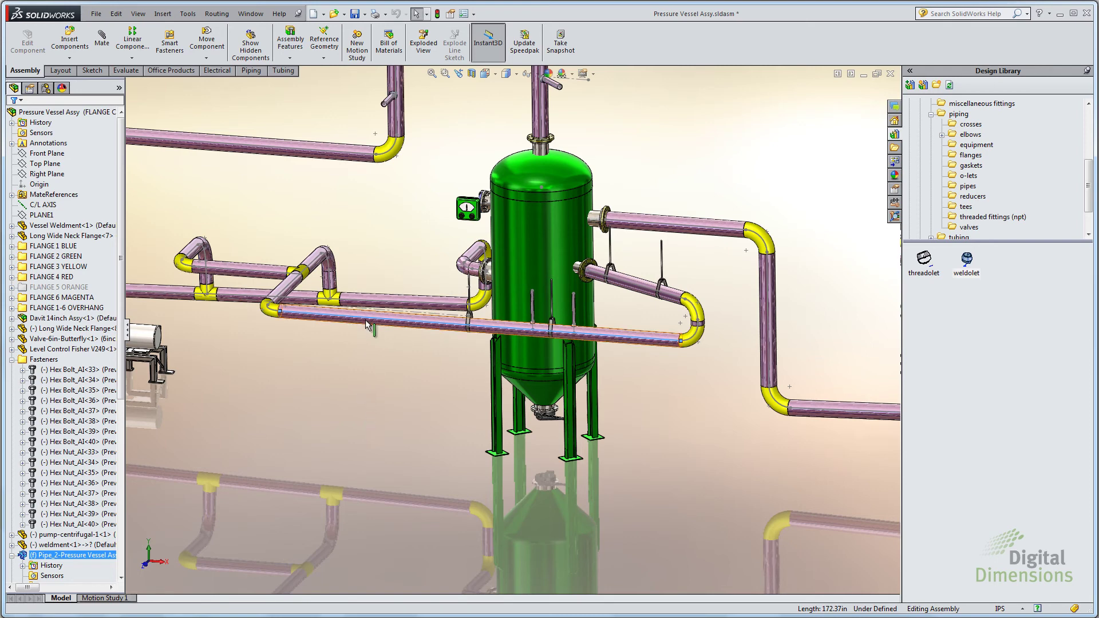
right_click(367, 320)
click(401, 412)
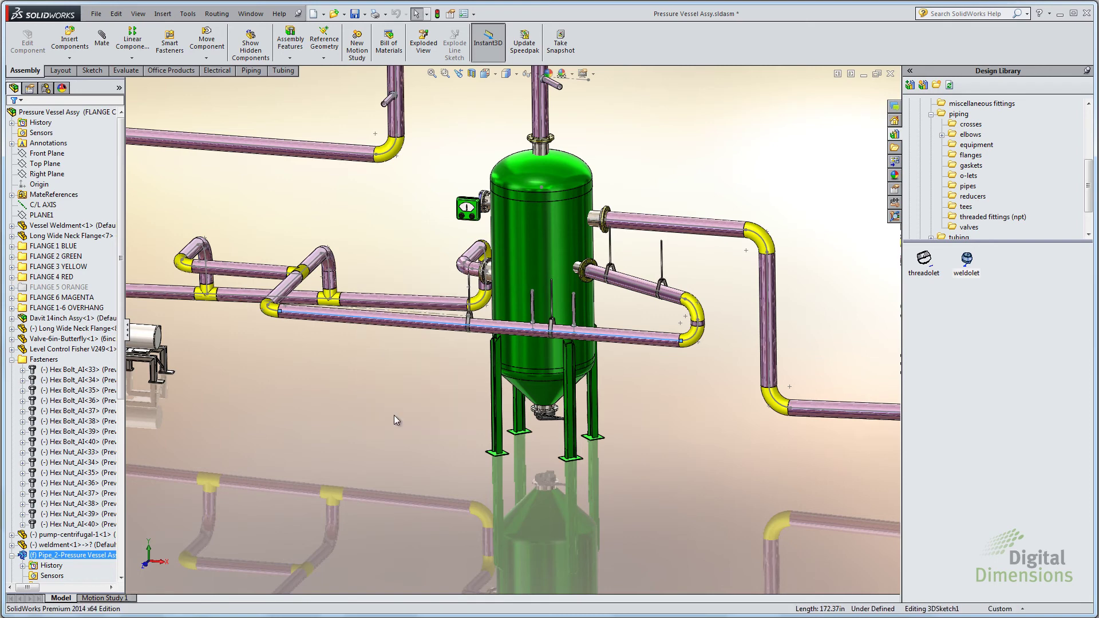
- Hide the sketch relations in the Pipe_2 route and exit the route sketch
scroll(476, 316, up, 3)
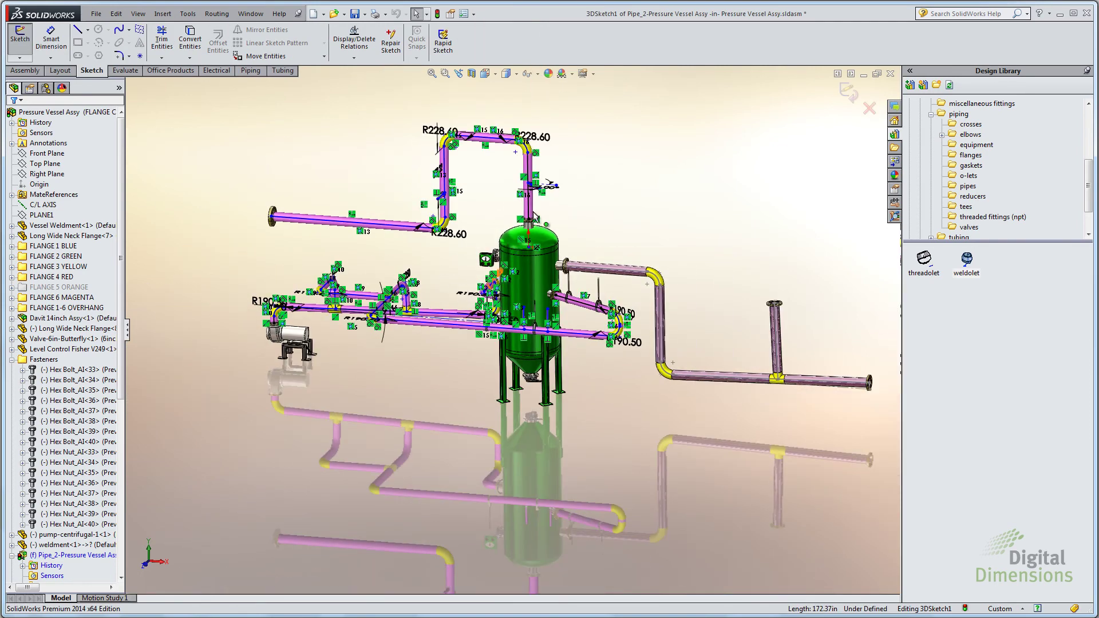
click(537, 74)
click(529, 173)
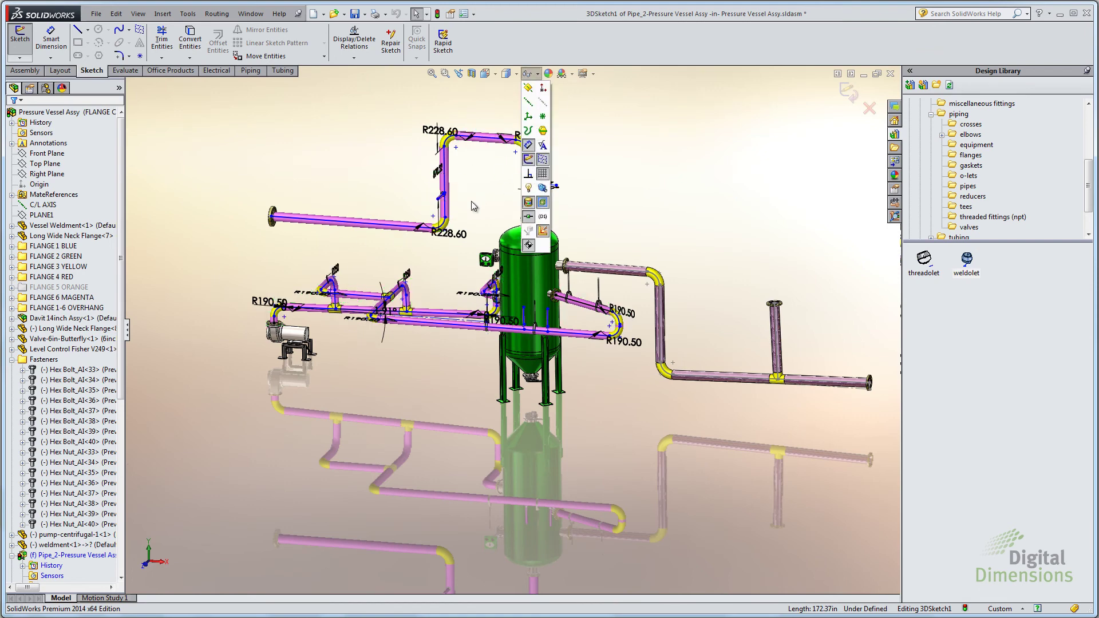
scroll(441, 212, down, 2)
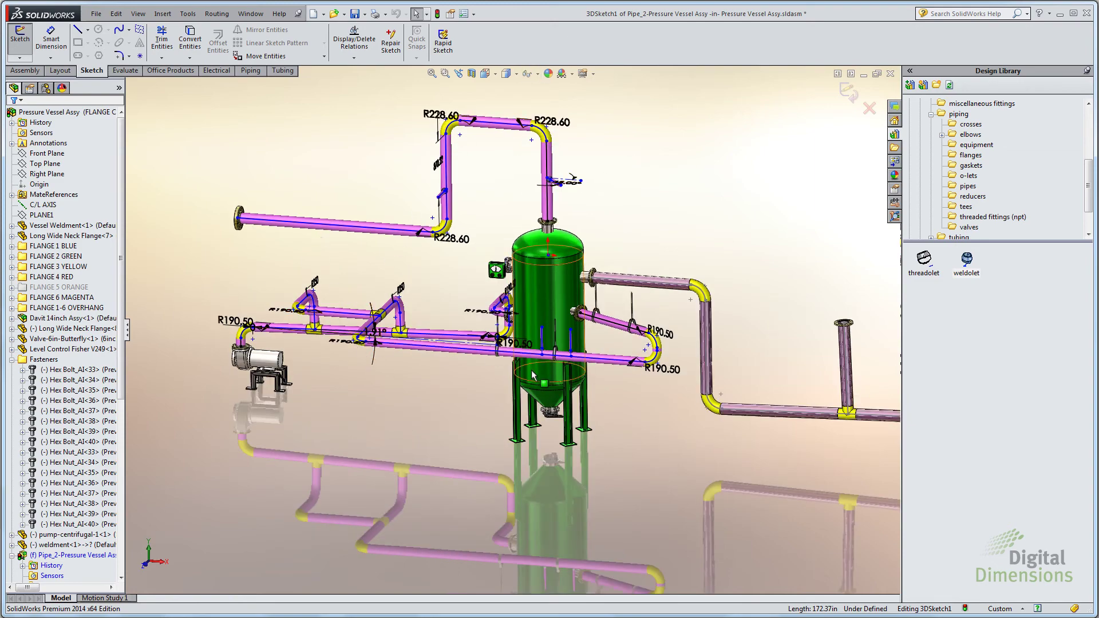
middle_drag(552, 395, 591, 430)
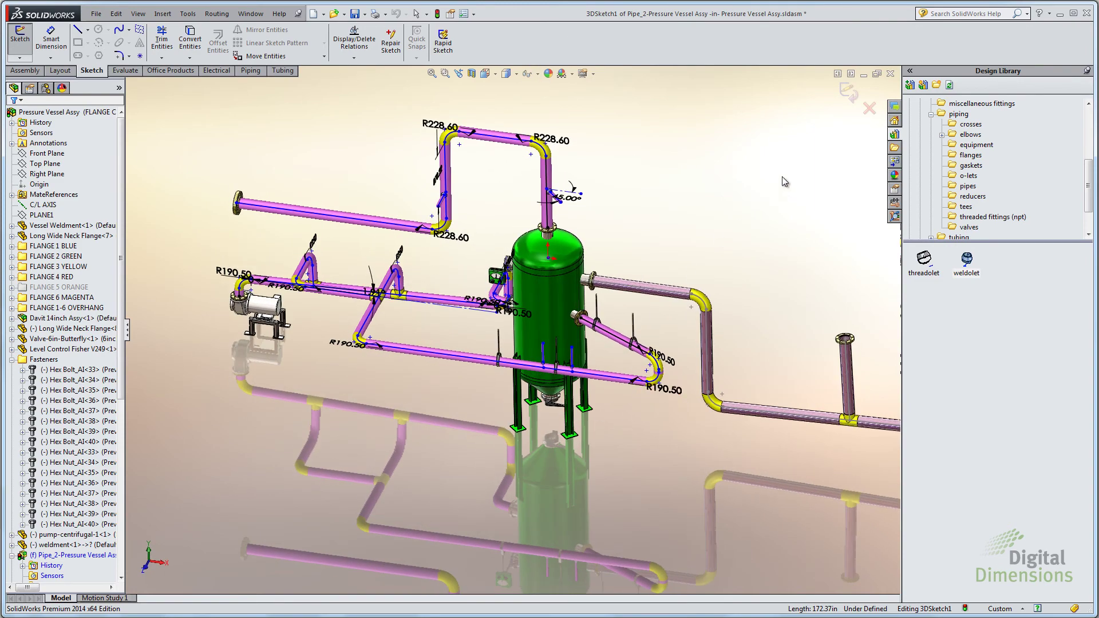
click(850, 94)
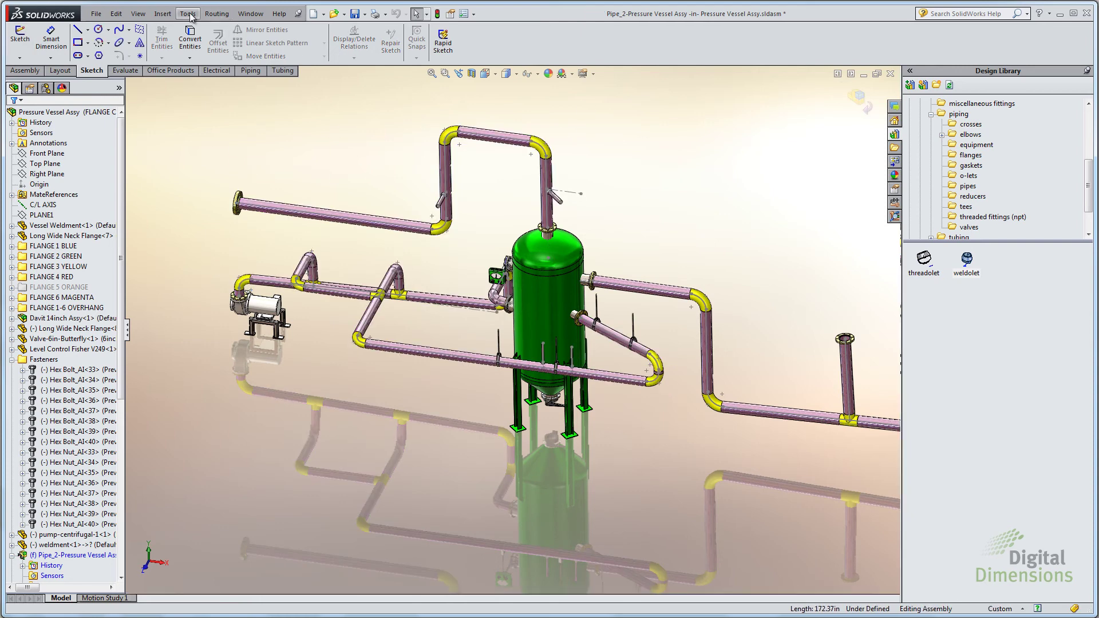
- Start defining Spool-0001 in Pipe_2, with the upper pipe run from the free end flange to the vessel top as its first segment
click(209, 14)
mouse_move(234, 42)
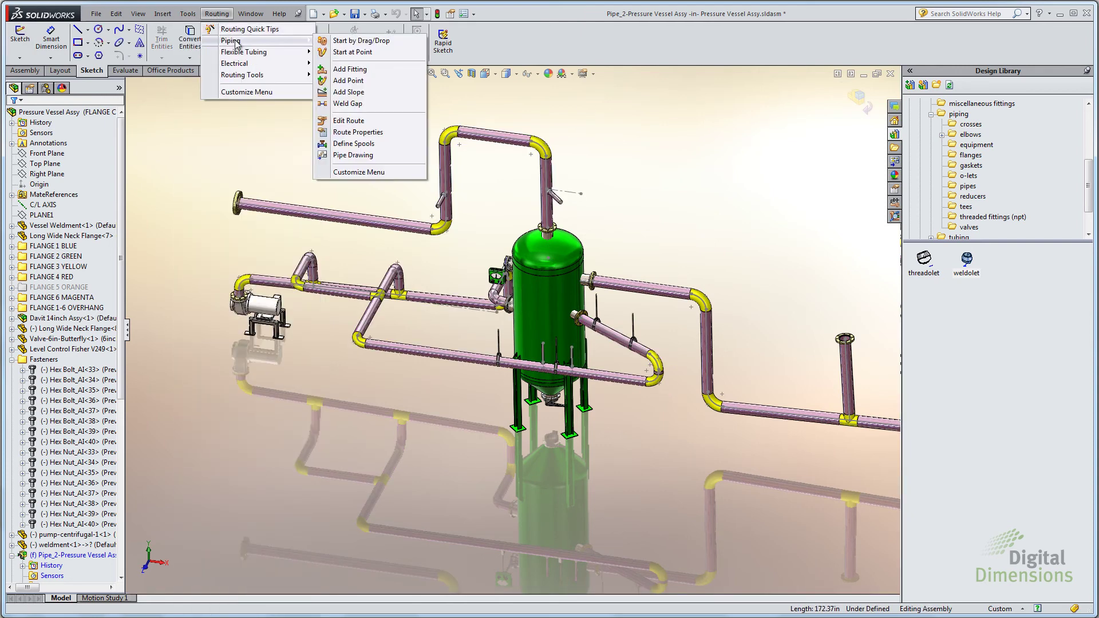
click(350, 143)
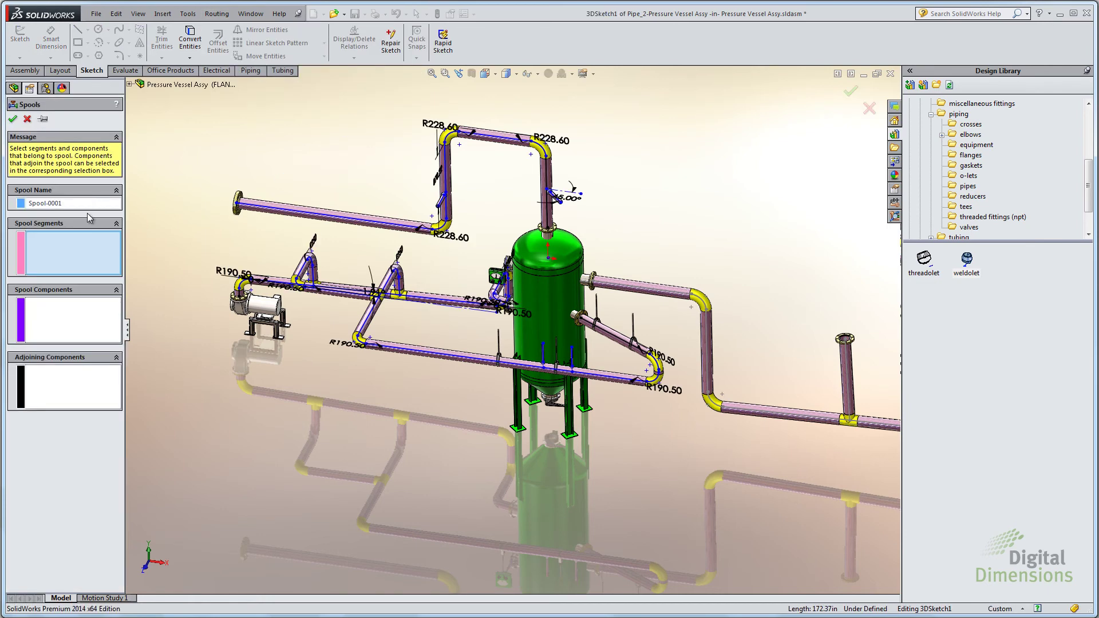
click(361, 219)
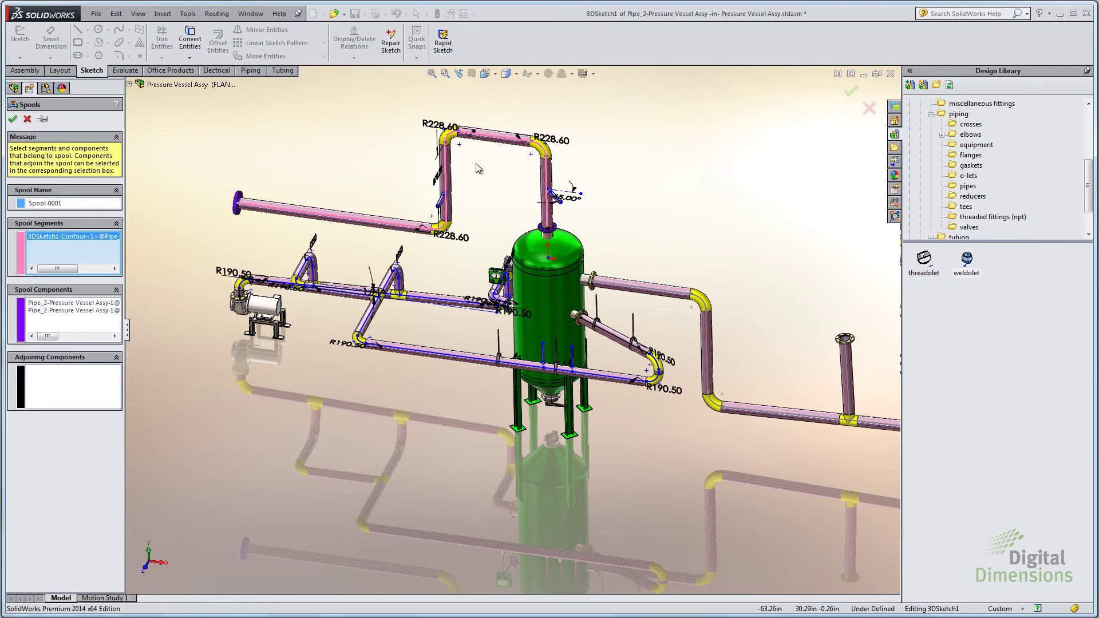
- Add the long lower run to the vessel's side flange and the run from the second tee toward the vessel valve as spool segments
scroll(363, 355, down, 3)
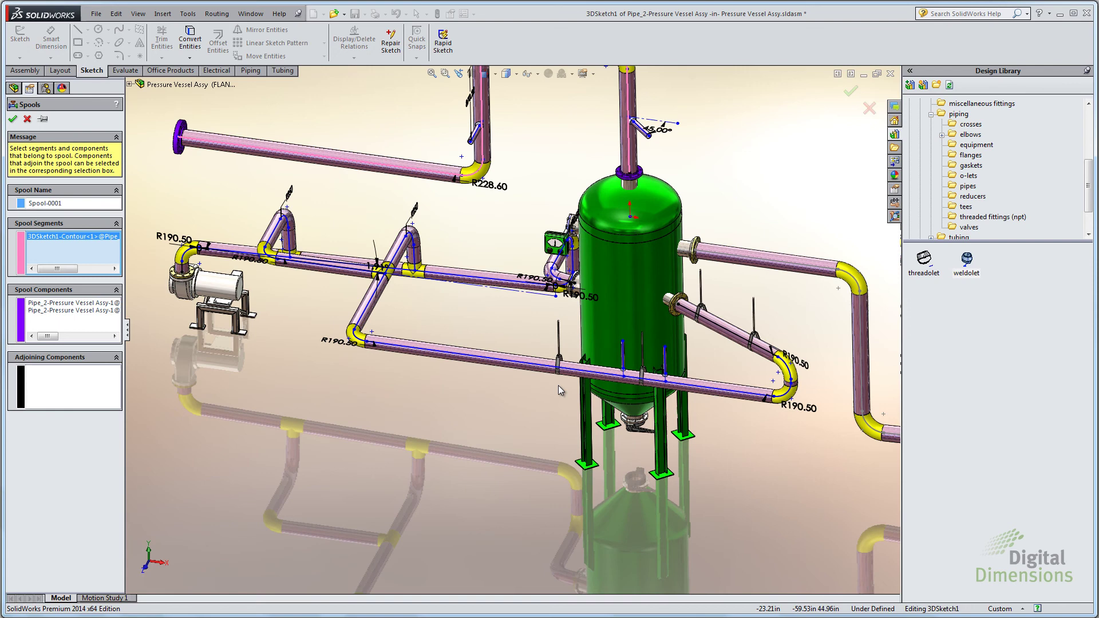
click(722, 391)
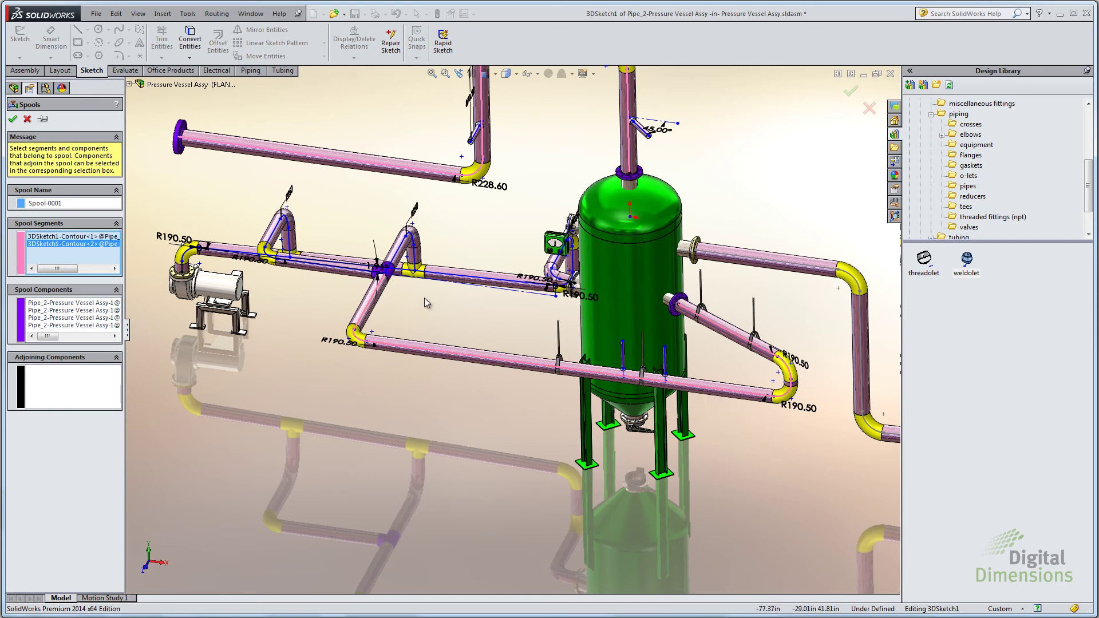
scroll(441, 284, down, 2)
scroll(507, 127, up, 2)
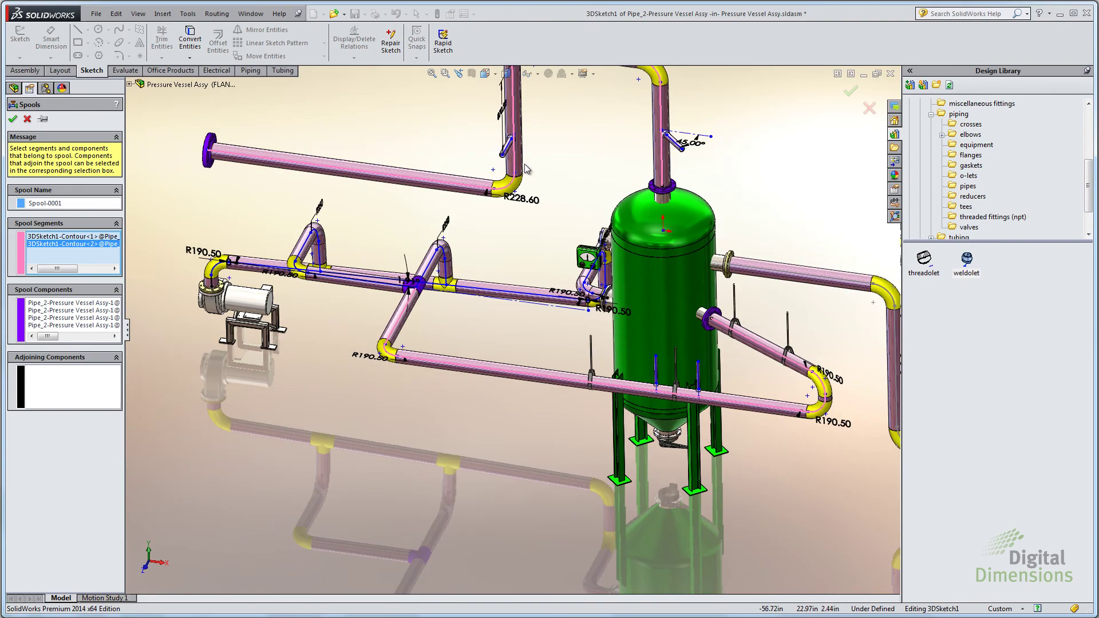
click(500, 296)
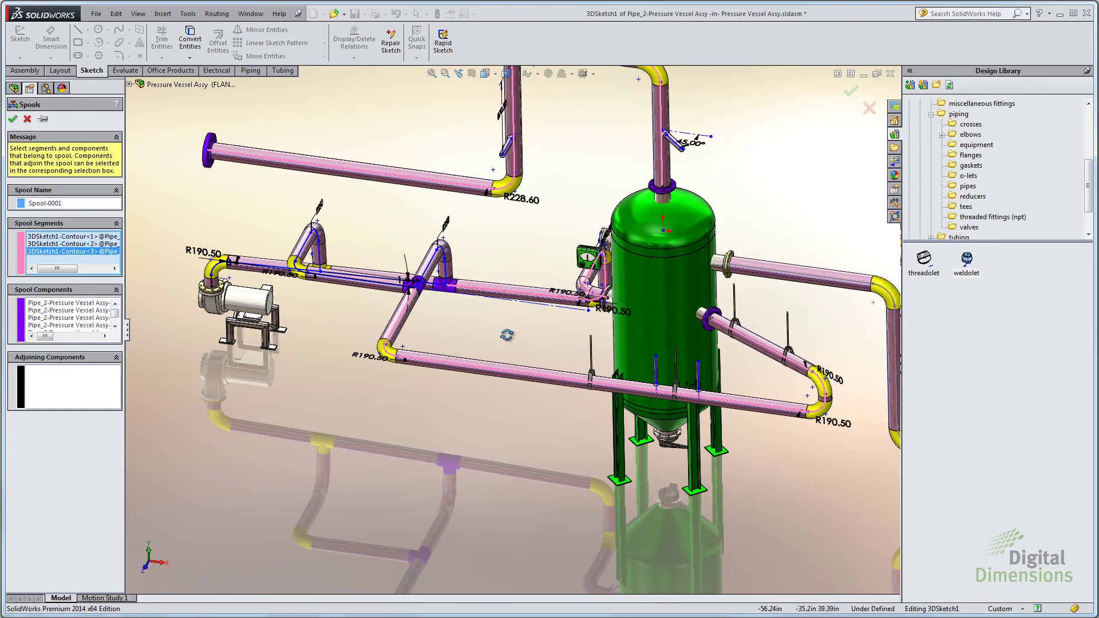
mouse_move(503, 332)
middle_down()
mouse_move(551, 348)
mouse_move(515, 336)
mouse_move(491, 346)
middle_up()
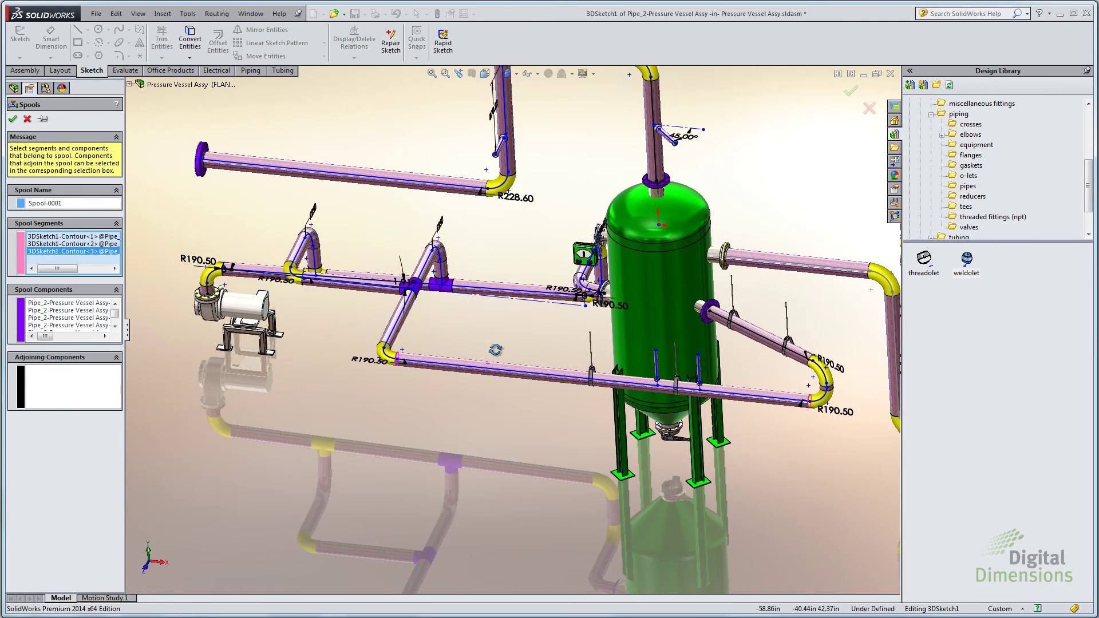
scroll(524, 338, up, 2)
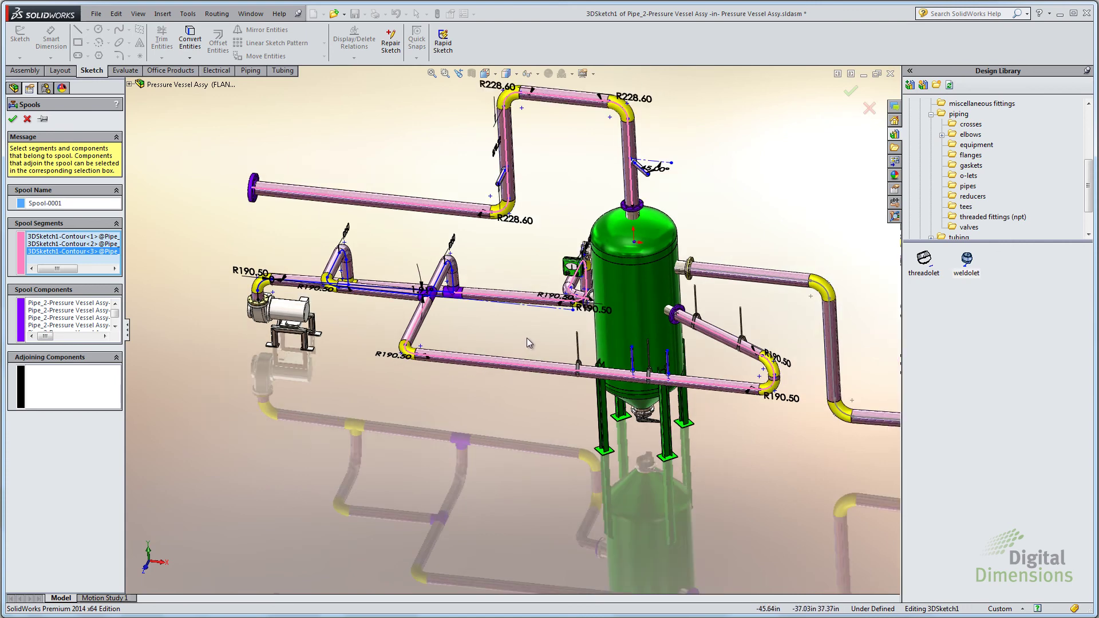
- Add the four pipe hangers along the long lower run as adjoining components of Spool-0001, and finish the spool definition
scroll(603, 329, down, 2)
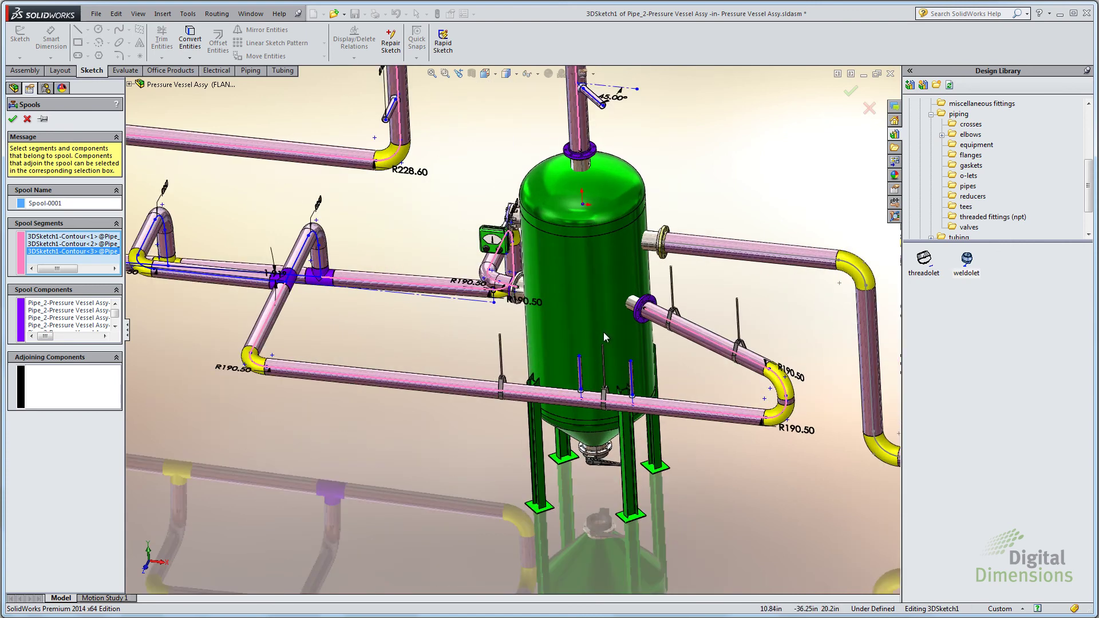
scroll(605, 333, down, 2)
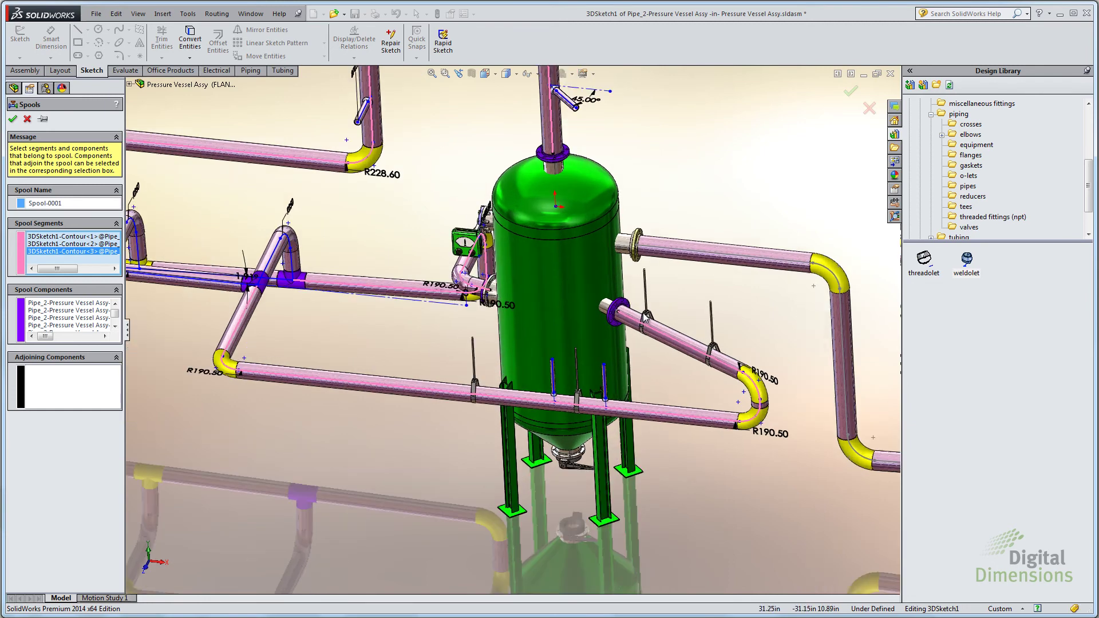
scroll(607, 331, down, 1)
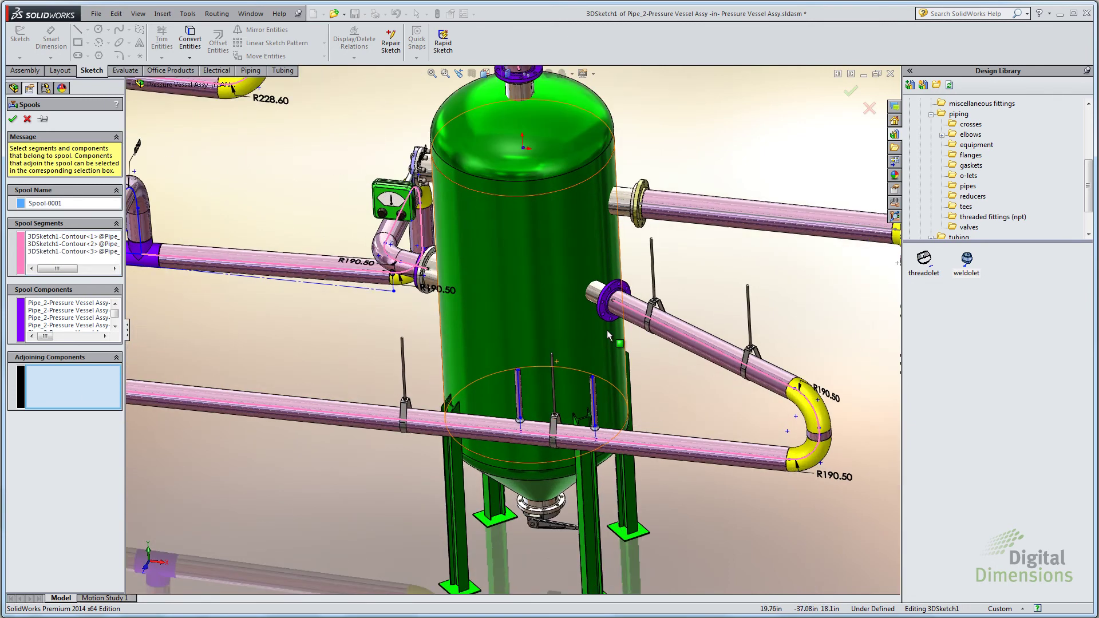
click(653, 313)
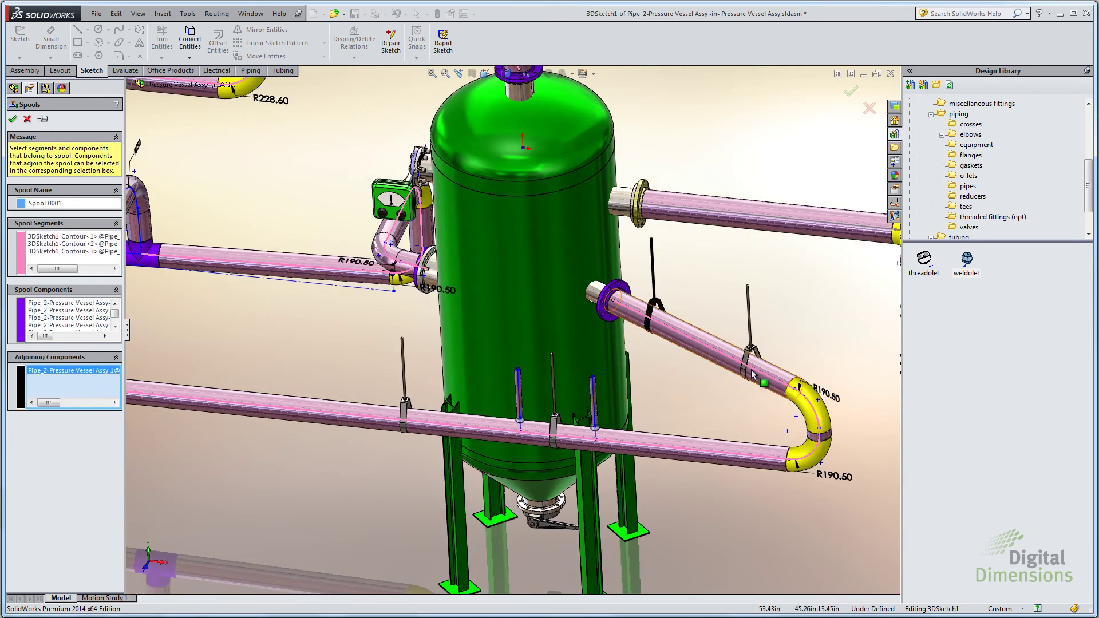
click(750, 359)
scroll(512, 325, up, 1)
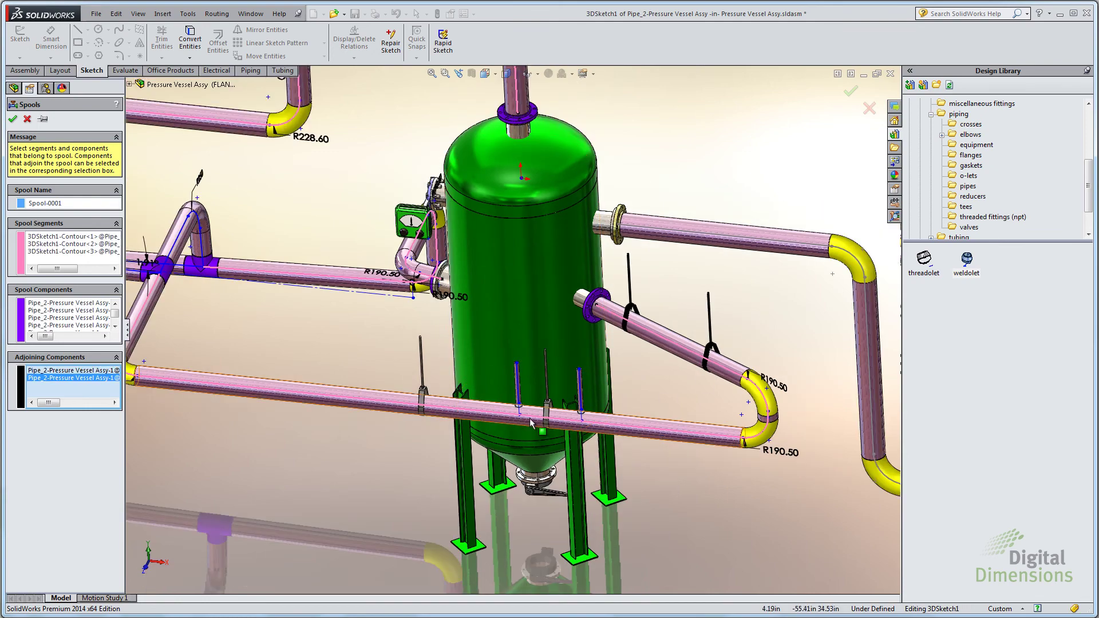
click(548, 411)
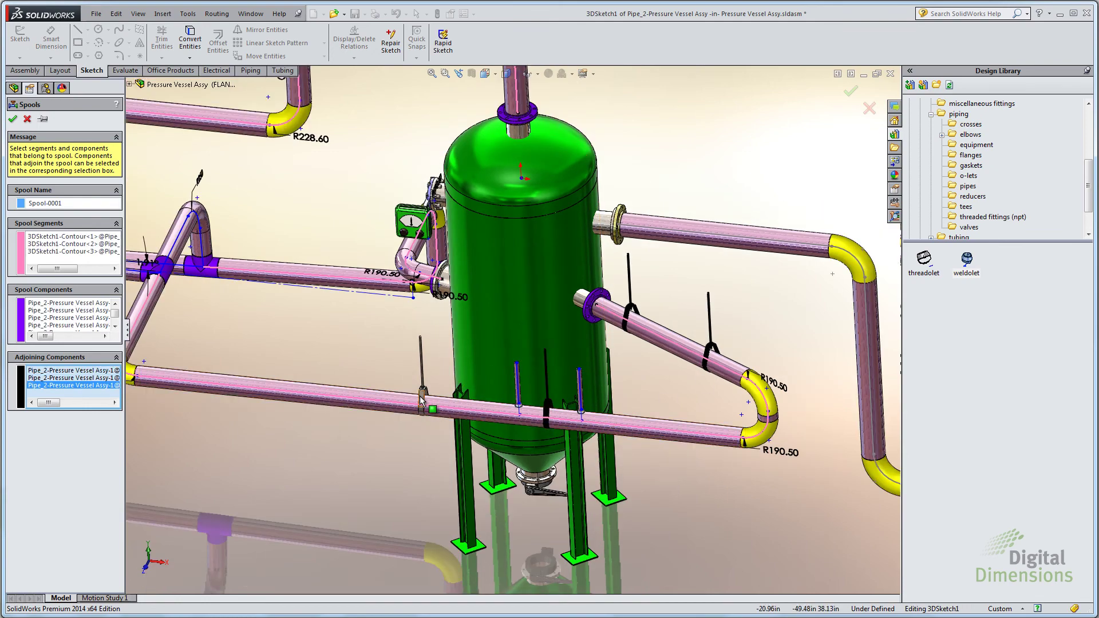
click(401, 413)
scroll(345, 363, up, 3)
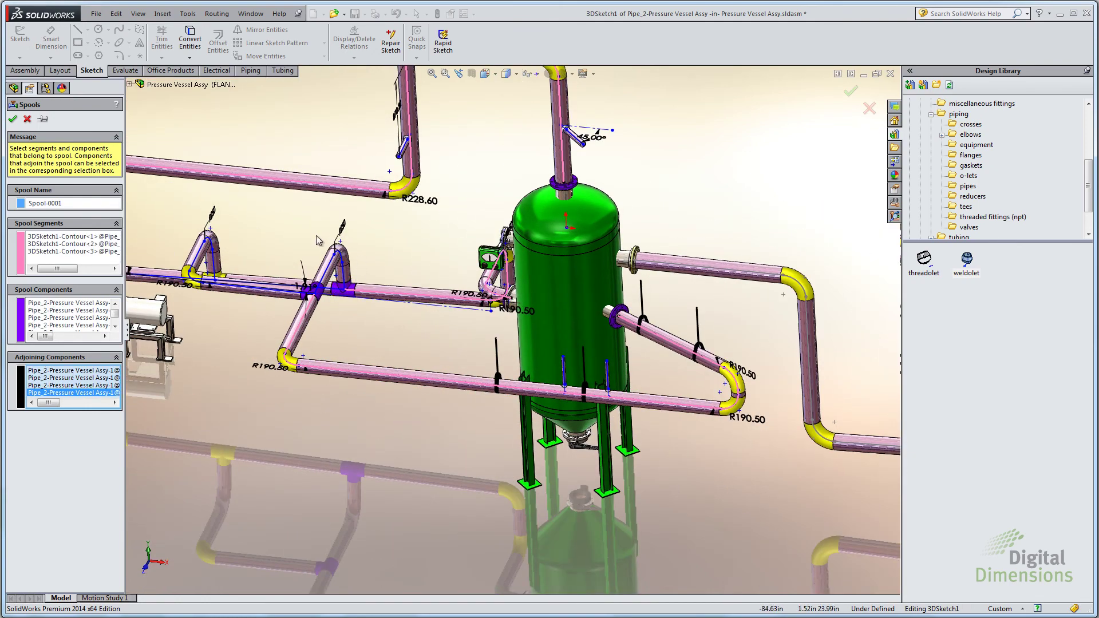
scroll(508, 325, up, 3)
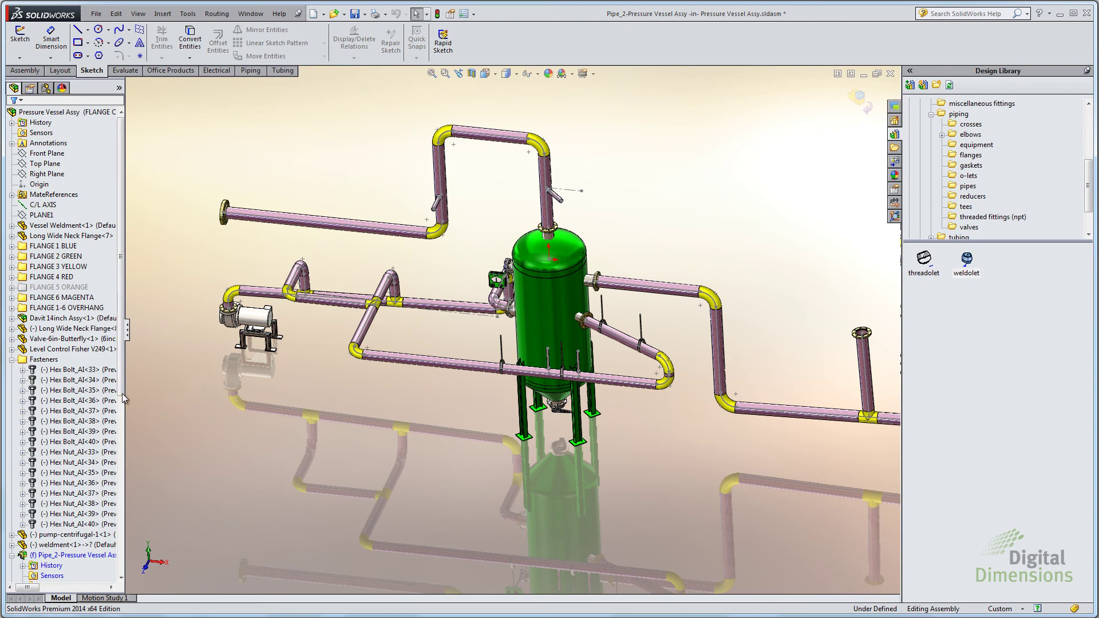
- Highlight Spool-0001 from the Pipe_2 subassembly in the model, and return to editing the main Pressure Vessel assembly
click(12, 360)
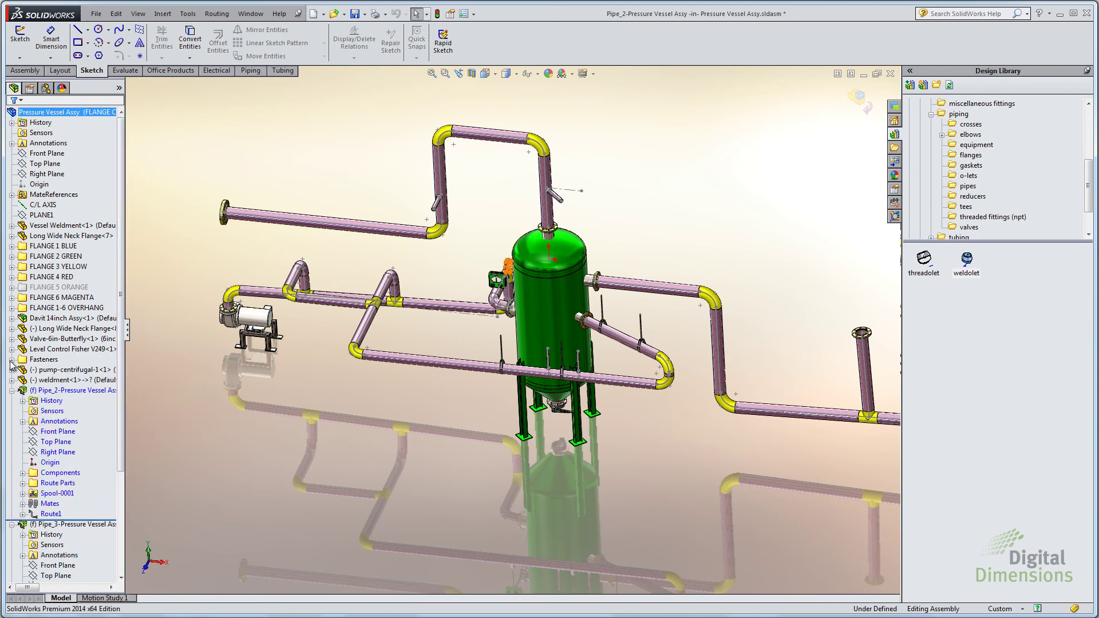
click(57, 493)
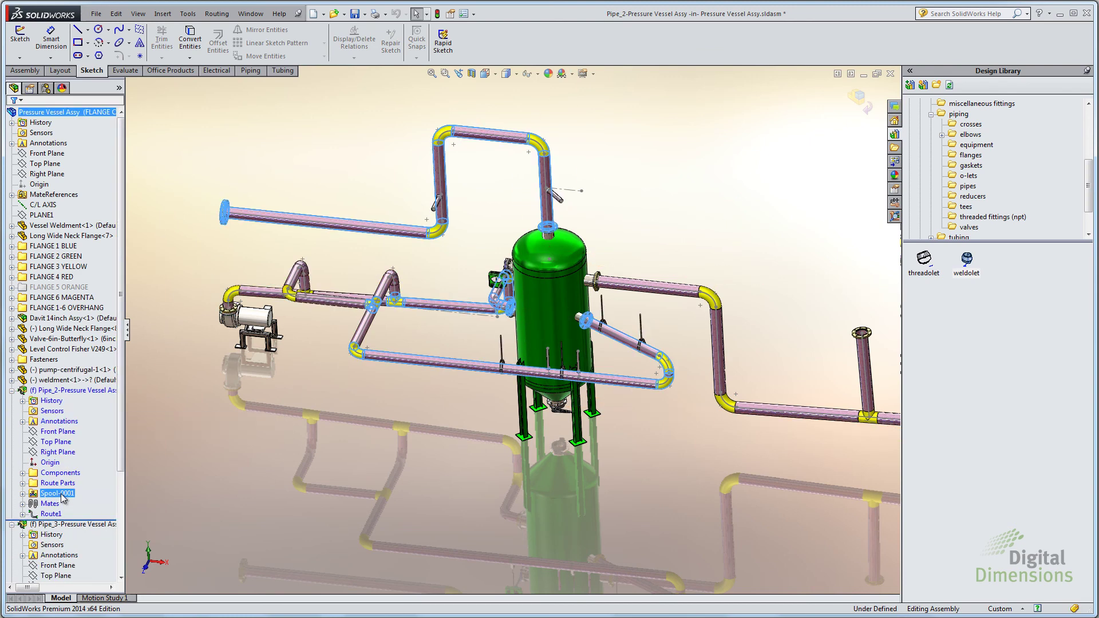
scroll(442, 317, down, 1)
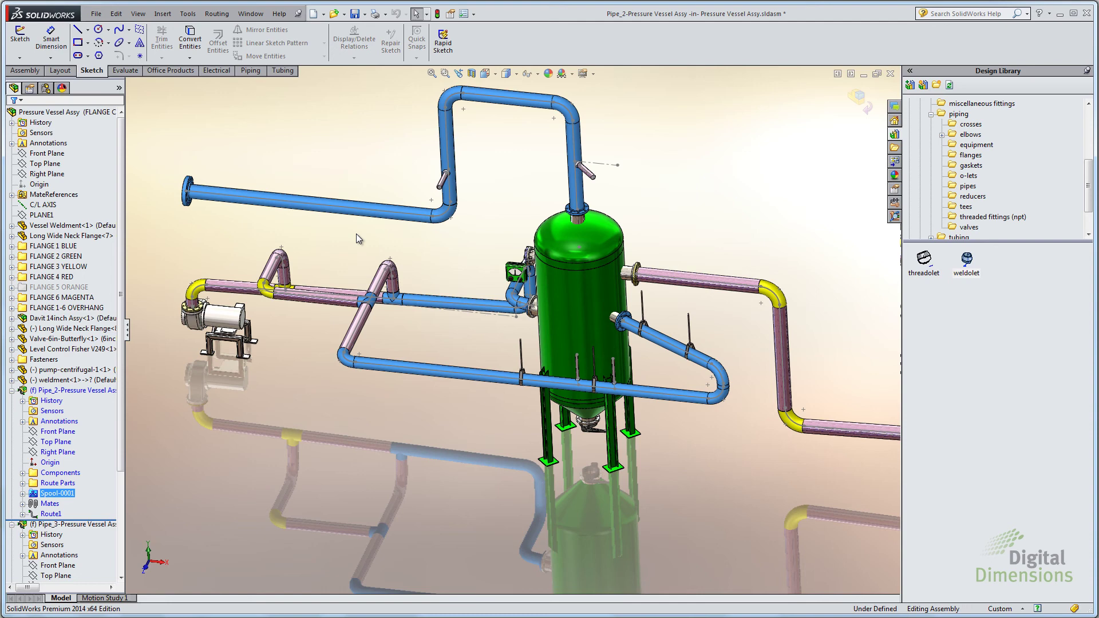
click(860, 98)
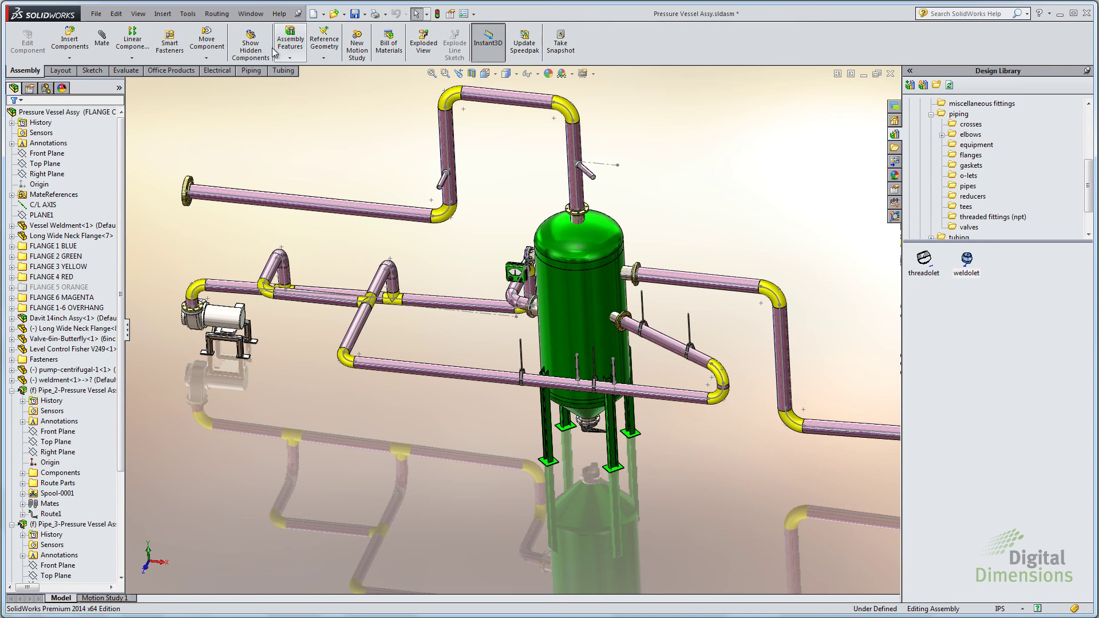
- Open the Routing Library Manager and start the Routing Component Wizard
click(218, 14)
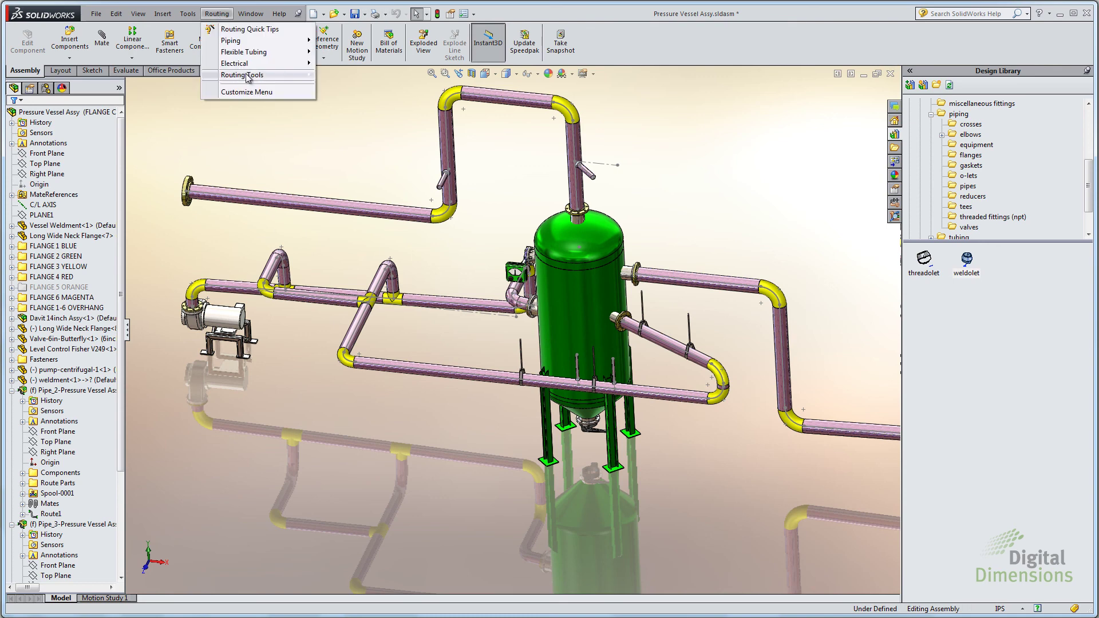
mouse_move(248, 75)
click(371, 86)
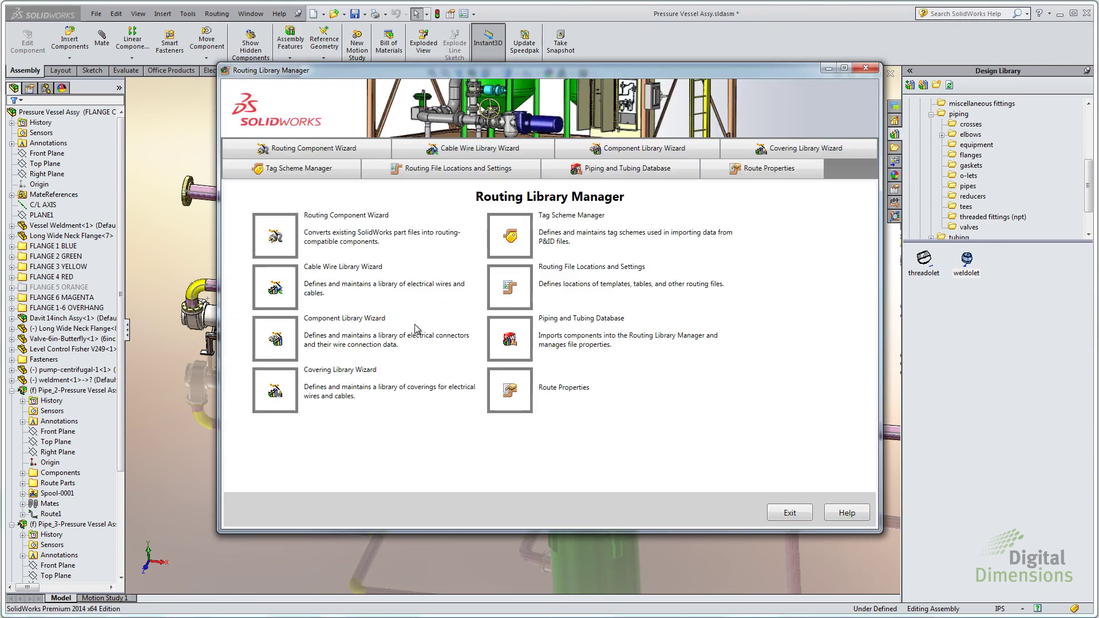
click(275, 235)
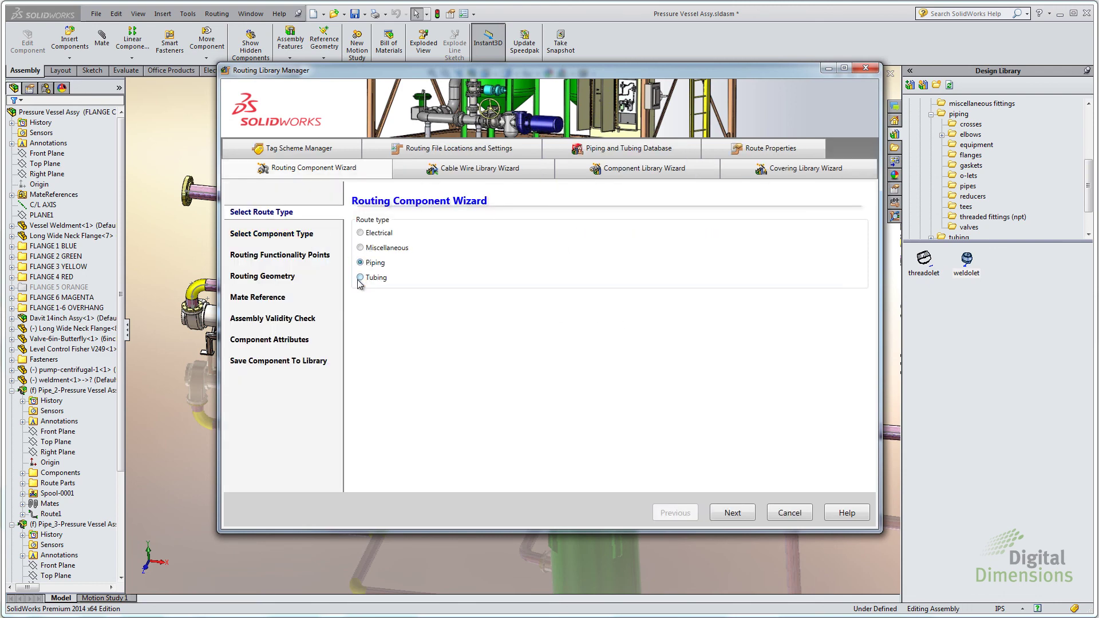
- Set the wizard's route type to Tubing and examine the component types and assembly fitting categories offered
click(361, 278)
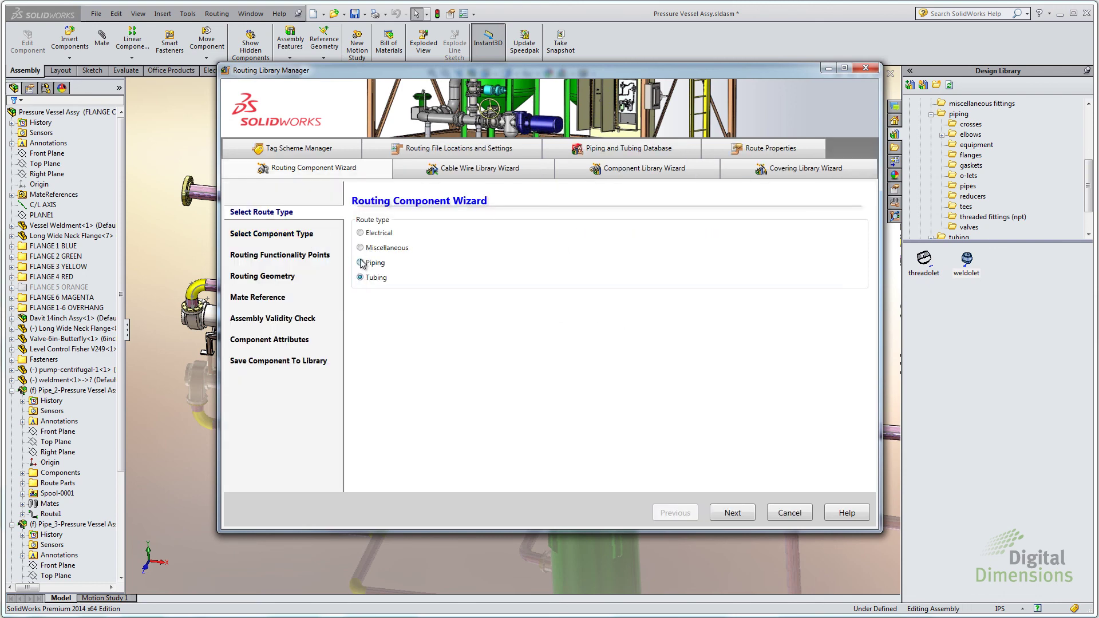
click(733, 513)
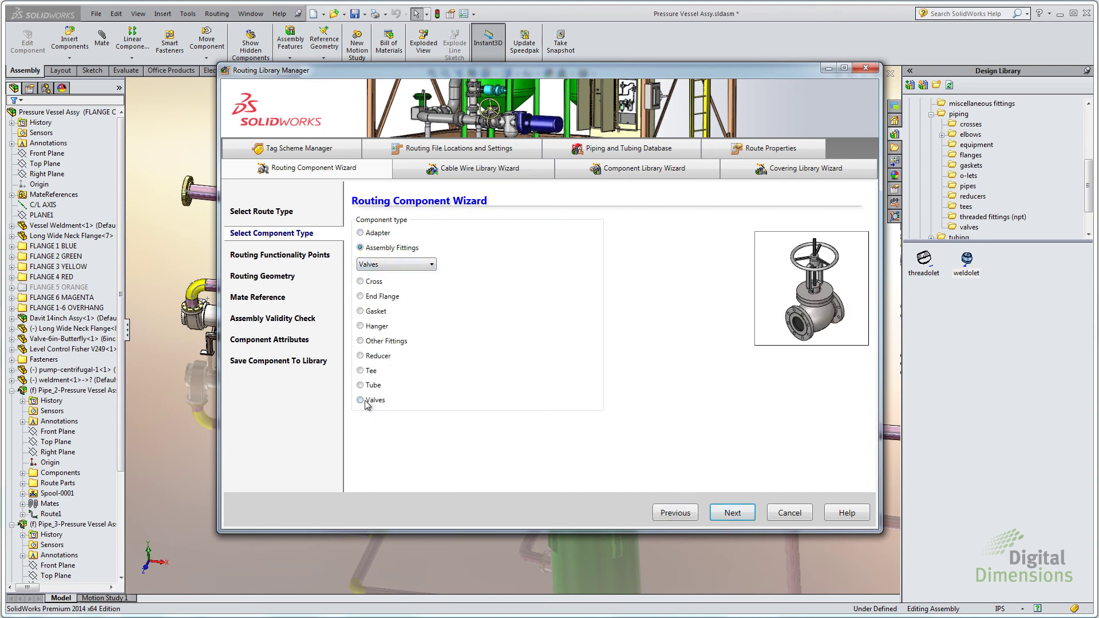
click(427, 265)
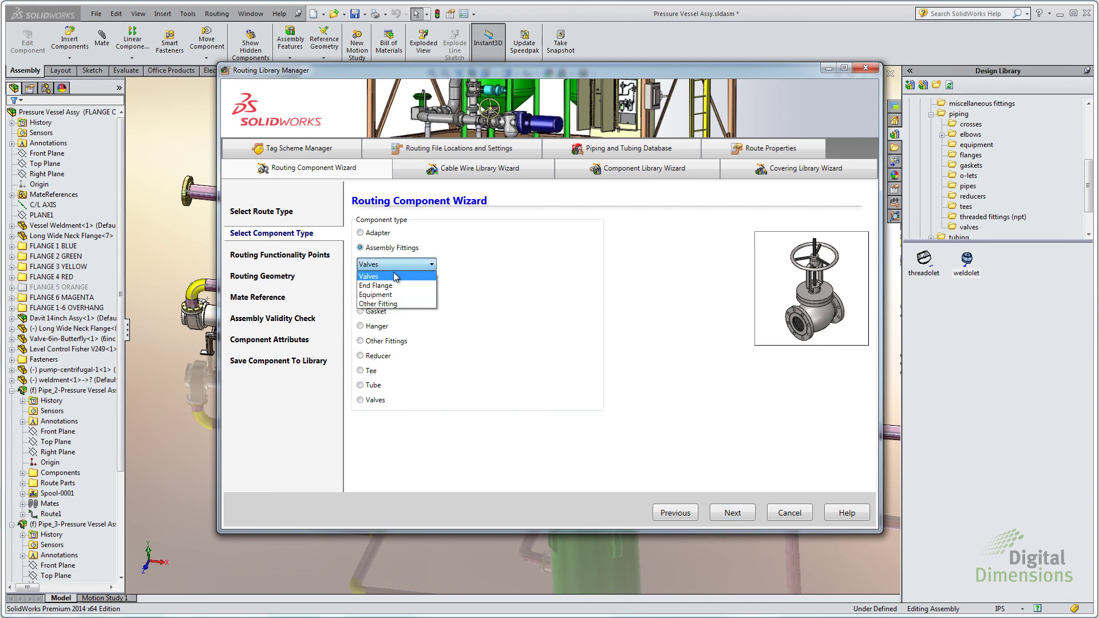
click(485, 285)
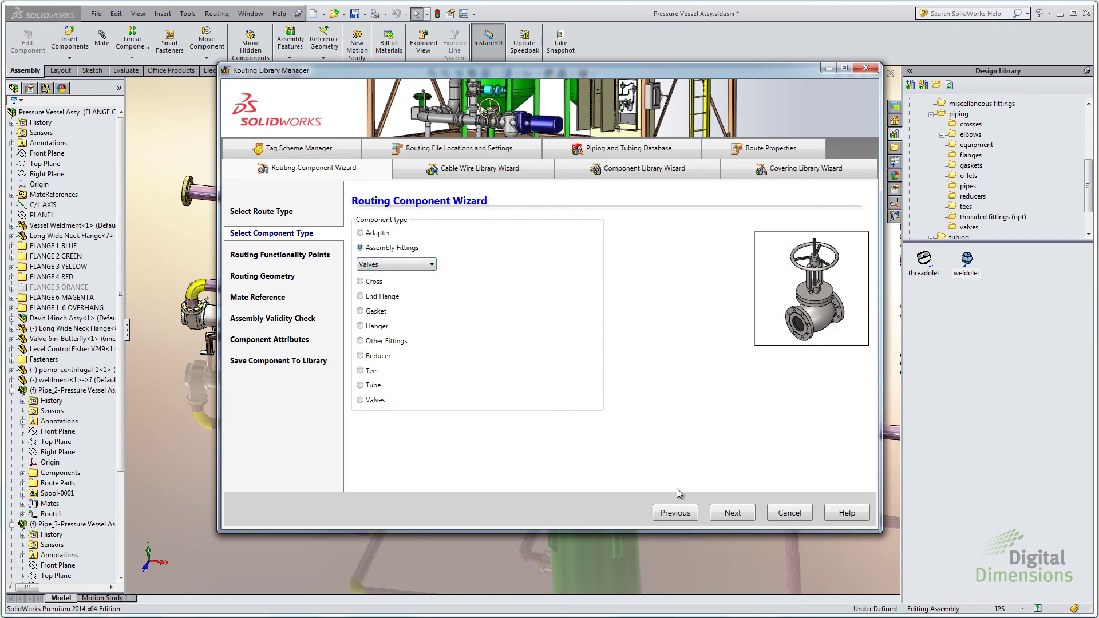
- Return to the route type page, choose Piping, and examine its component types and assembly fitting categories
click(675, 513)
click(361, 263)
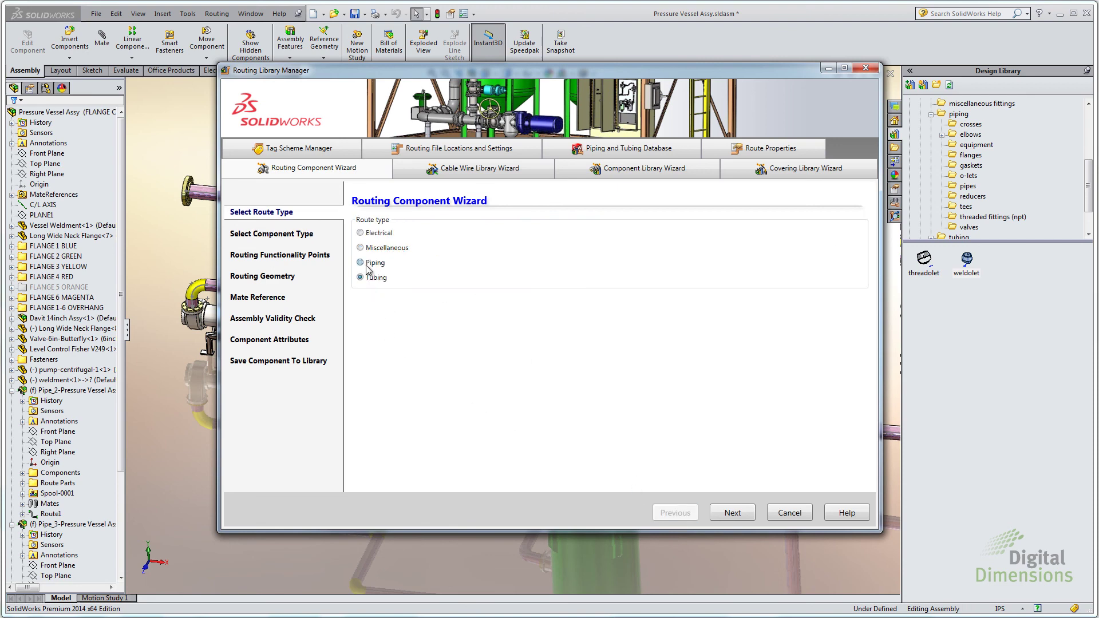
click(731, 512)
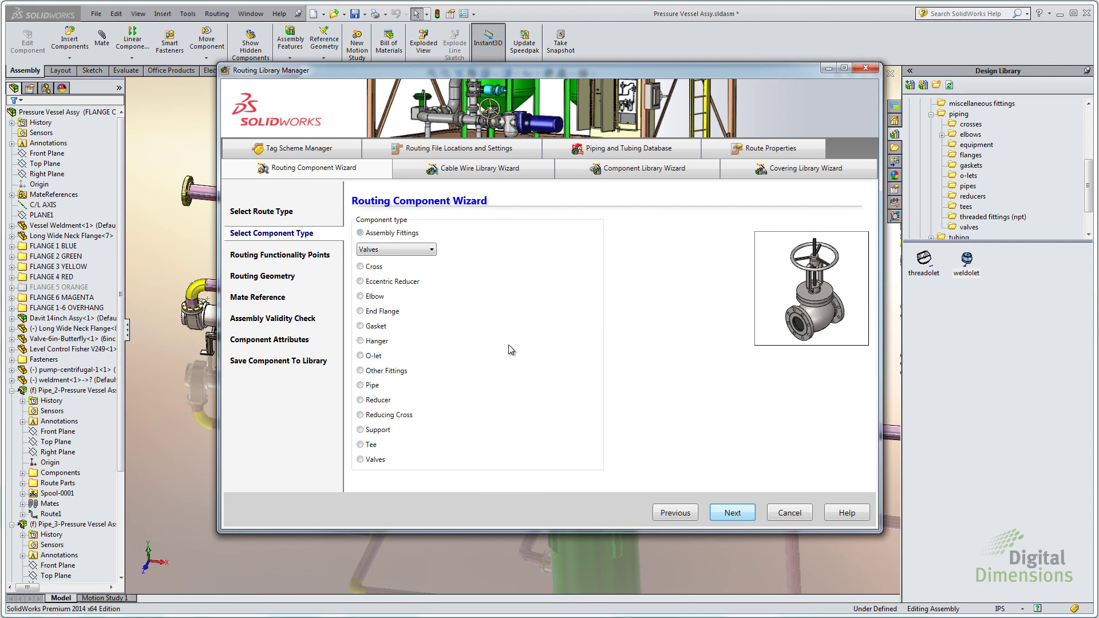
click(421, 251)
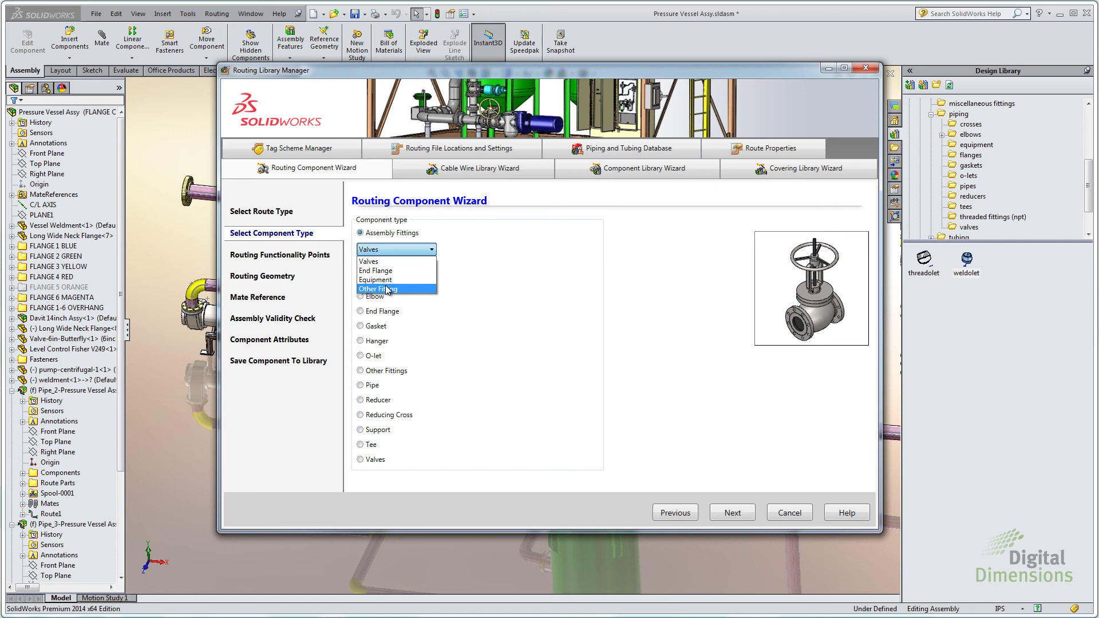
click(483, 288)
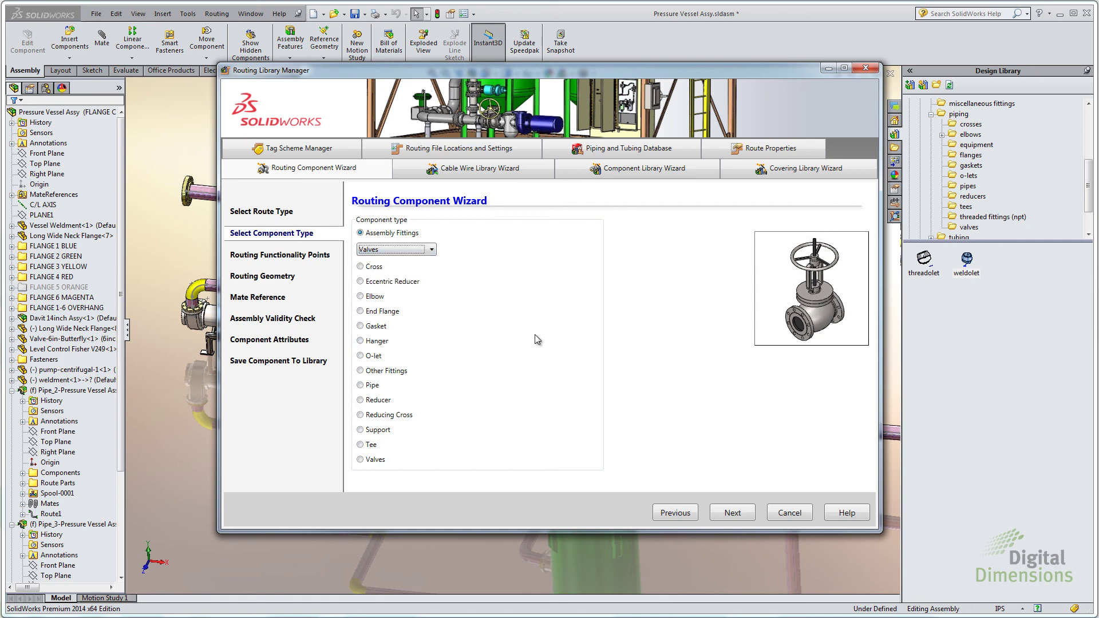
- Switch to the PowerPoint presentation with the closing Thank you slide
key(alt+Tab)
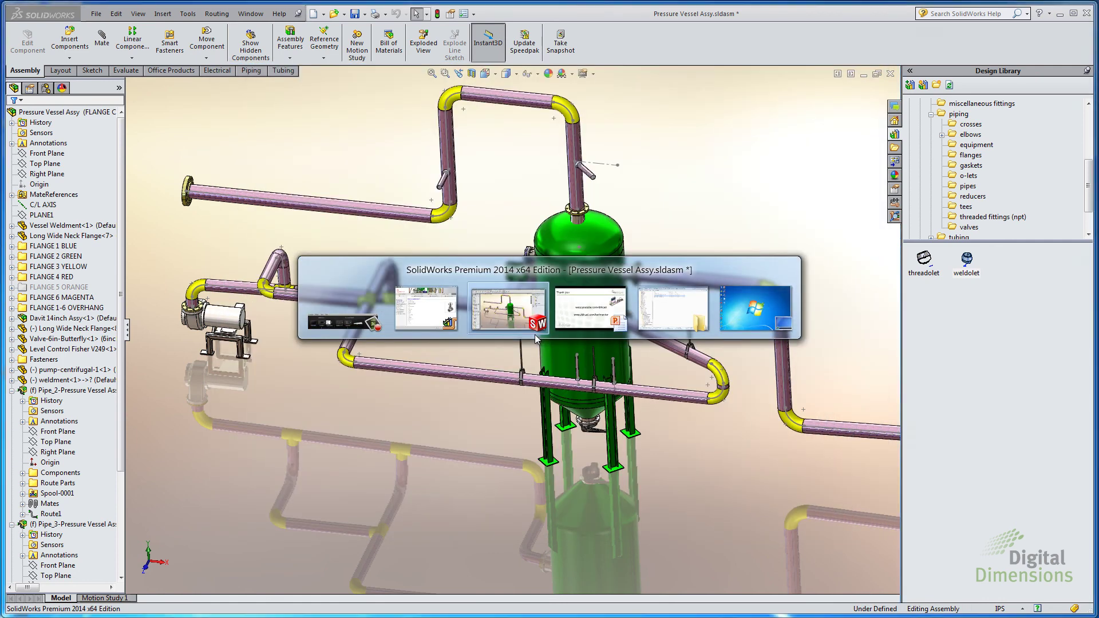
key(alt+Tab)
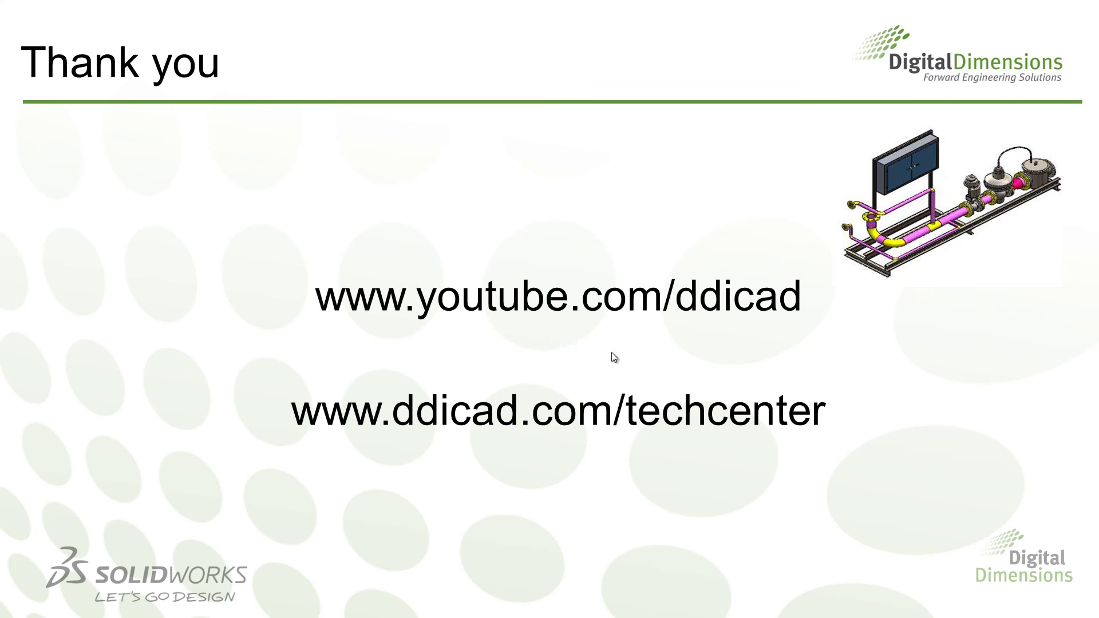